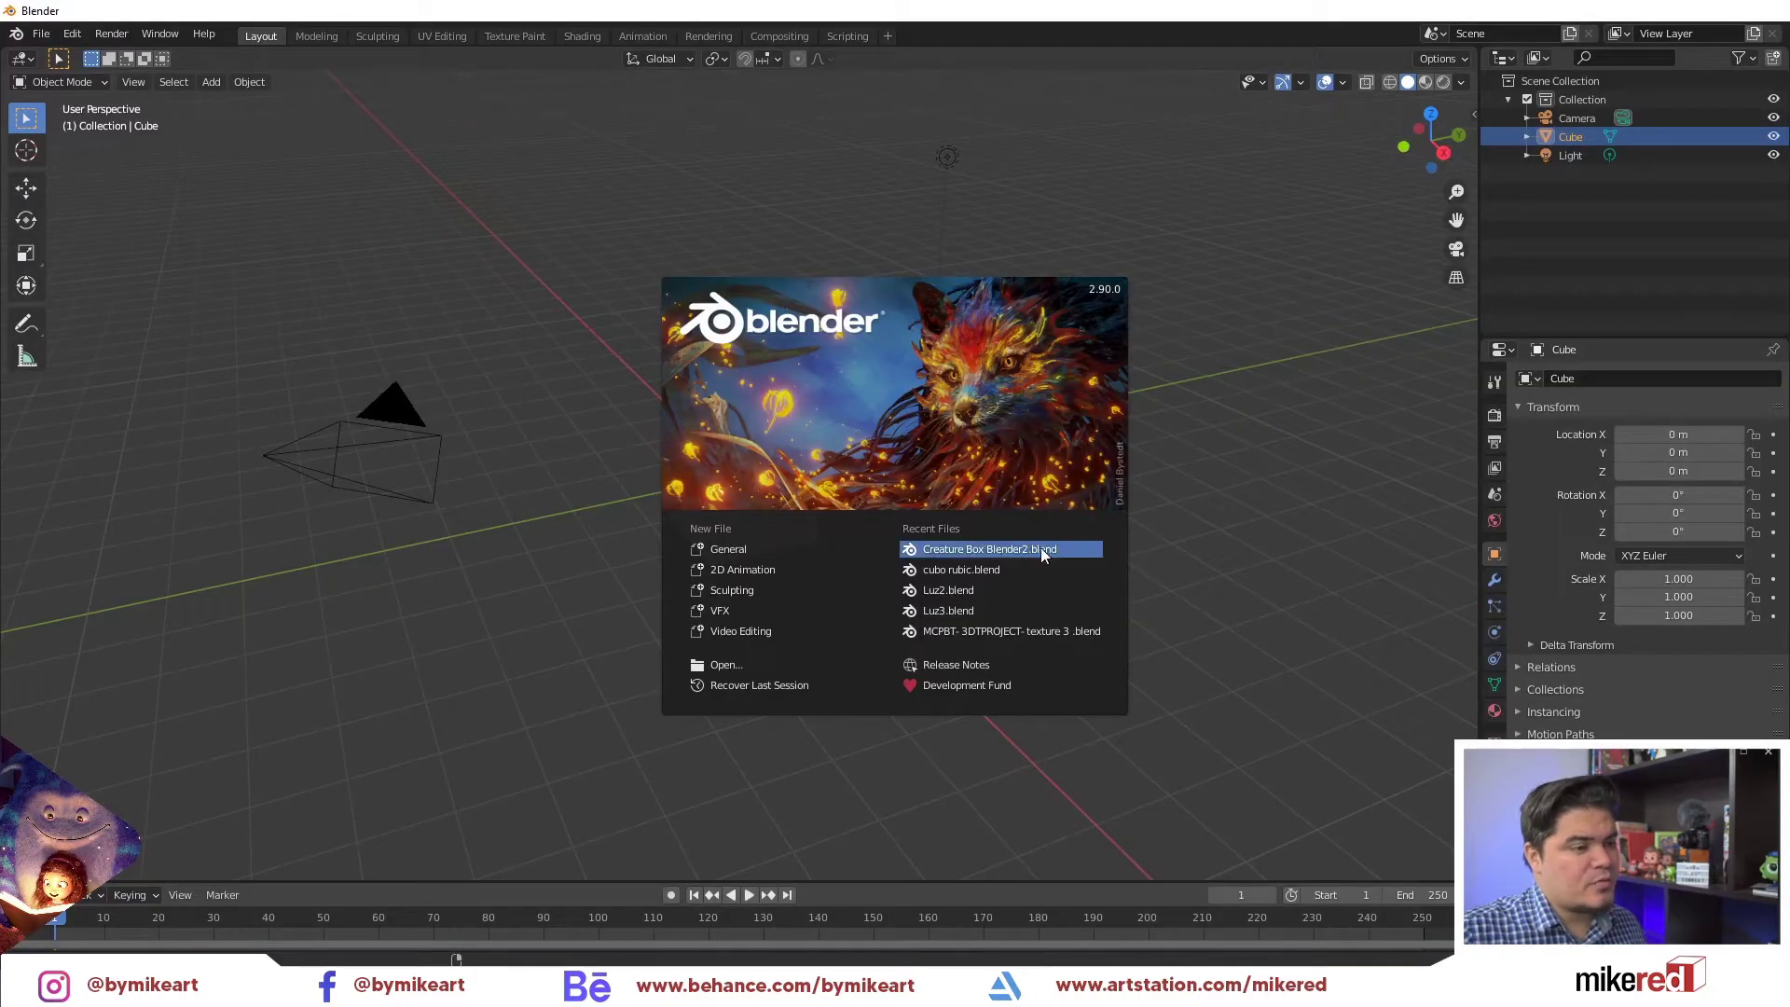
Open Creature Box Blender2.blend from Recent Files and orbit around the creature model
{"action": "left_click", "coordinate": [1041, 548]}
{"action": "mouse_move", "coordinate": [502, 524]}
{"action": "middle_mouse_down"}
{"action": "mouse_move", "coordinate": [643, 514]}
{"action": "mouse_move", "coordinate": [739, 633]}
{"action": "middle_mouse_up"}
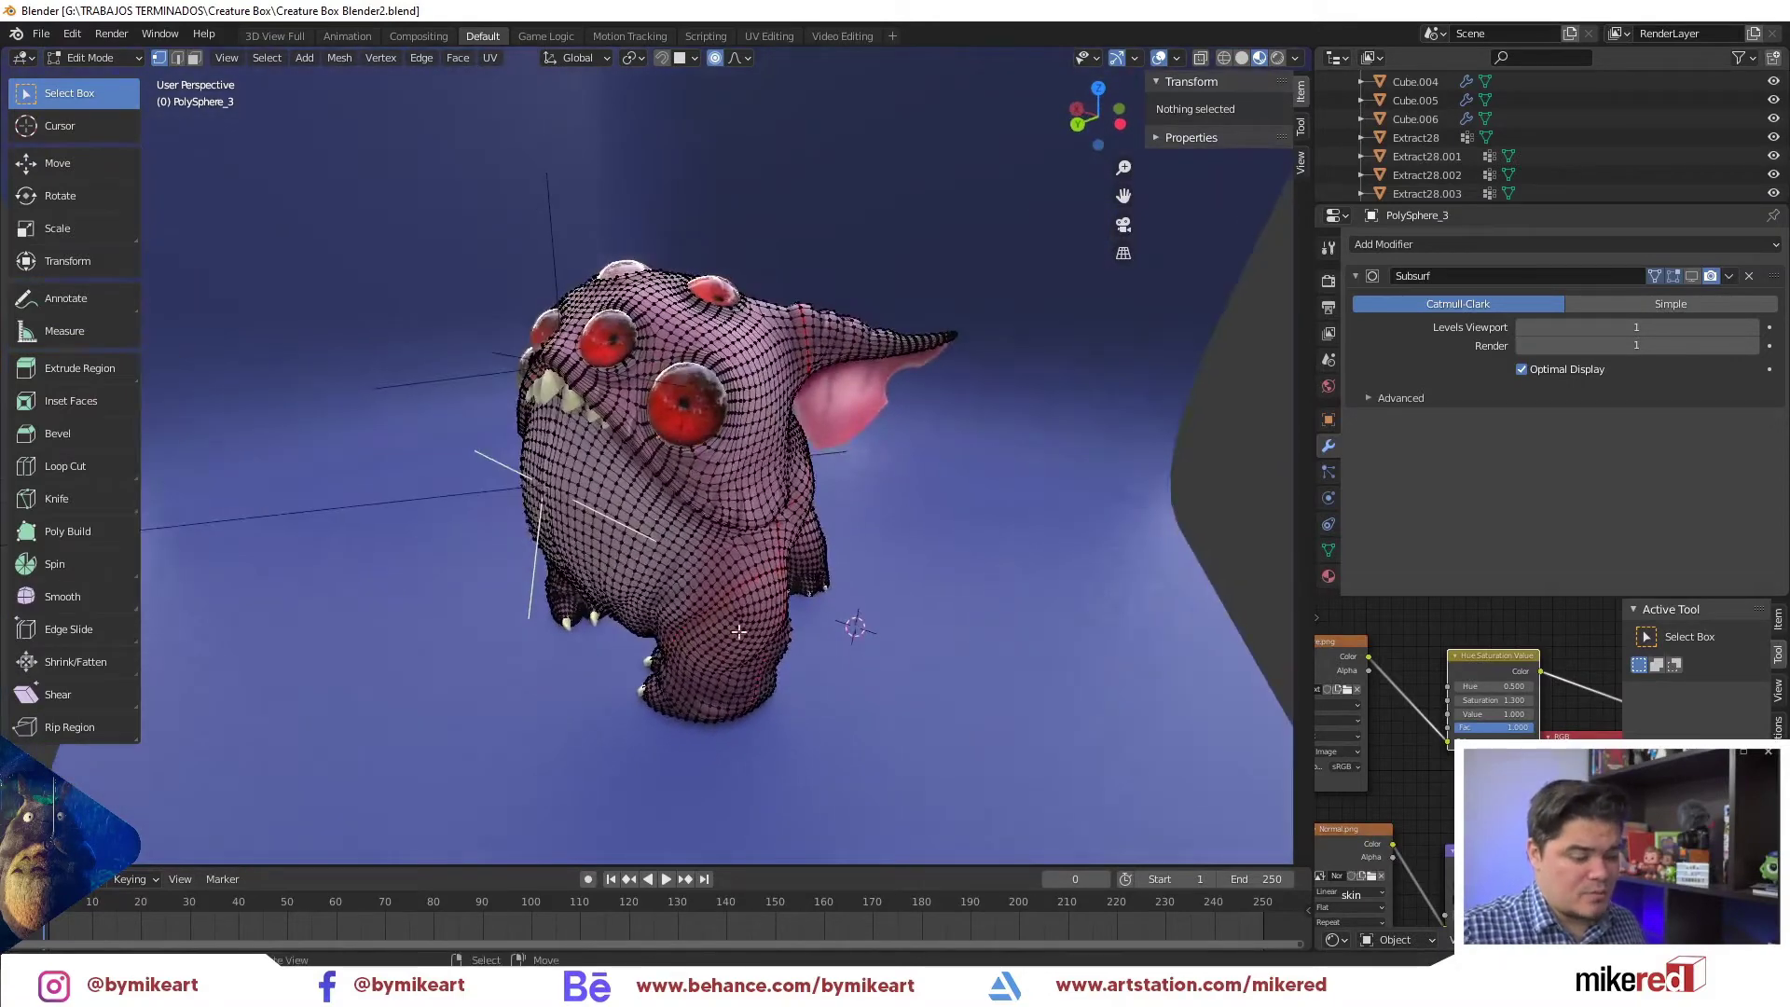
Take the creature out of Edit Mode and back in, viewing it from the front and side
{"action": "key", "text": "Tab"}
{"action": "middle_click_drag", "start_coordinate": [865, 787], "coordinate": [852, 692]}
{"action": "scroll", "coordinate": [820, 653], "scroll_direction": "up", "scroll_amount": 3}
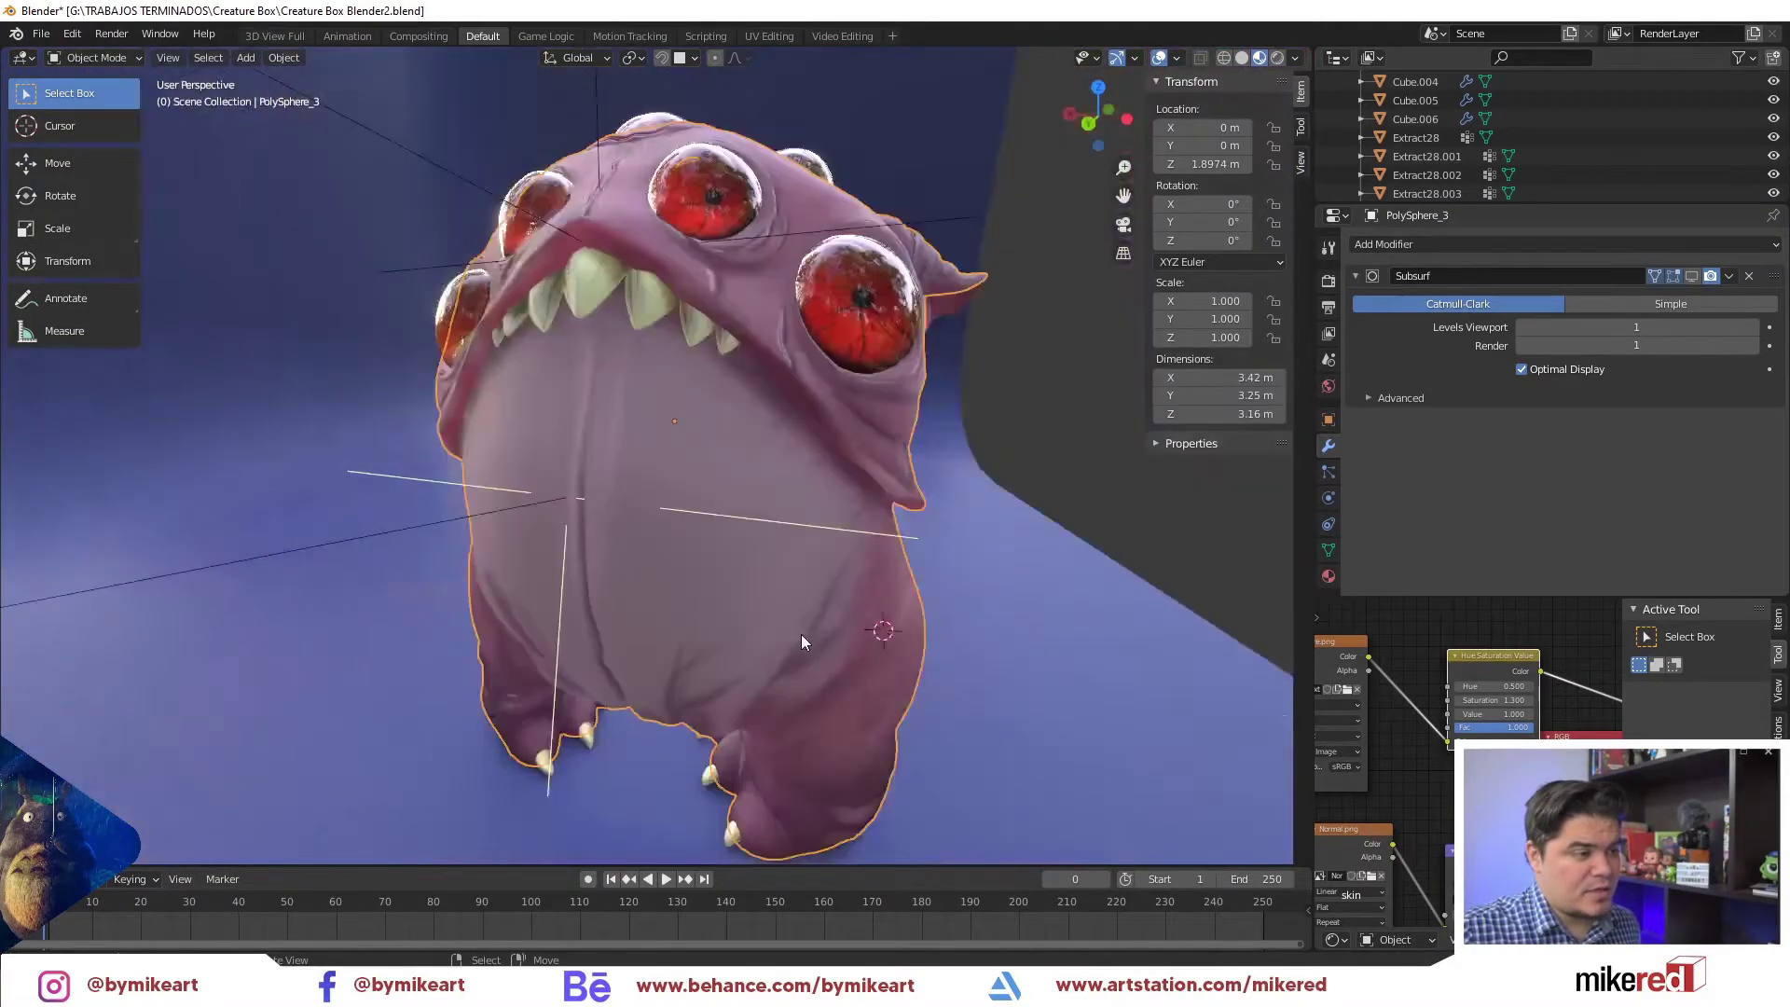
{"action": "scroll", "coordinate": [745, 634], "scroll_direction": "up", "scroll_amount": 3}
{"action": "scroll", "coordinate": [726, 641], "scroll_direction": "down", "scroll_amount": 4}
{"action": "mouse_move", "coordinate": [802, 625]}
{"action": "middle_mouse_down"}
{"action": "mouse_move", "coordinate": [736, 619]}
{"action": "mouse_move", "coordinate": [792, 531]}
{"action": "middle_mouse_up"}
{"action": "key", "text": "Tab"}
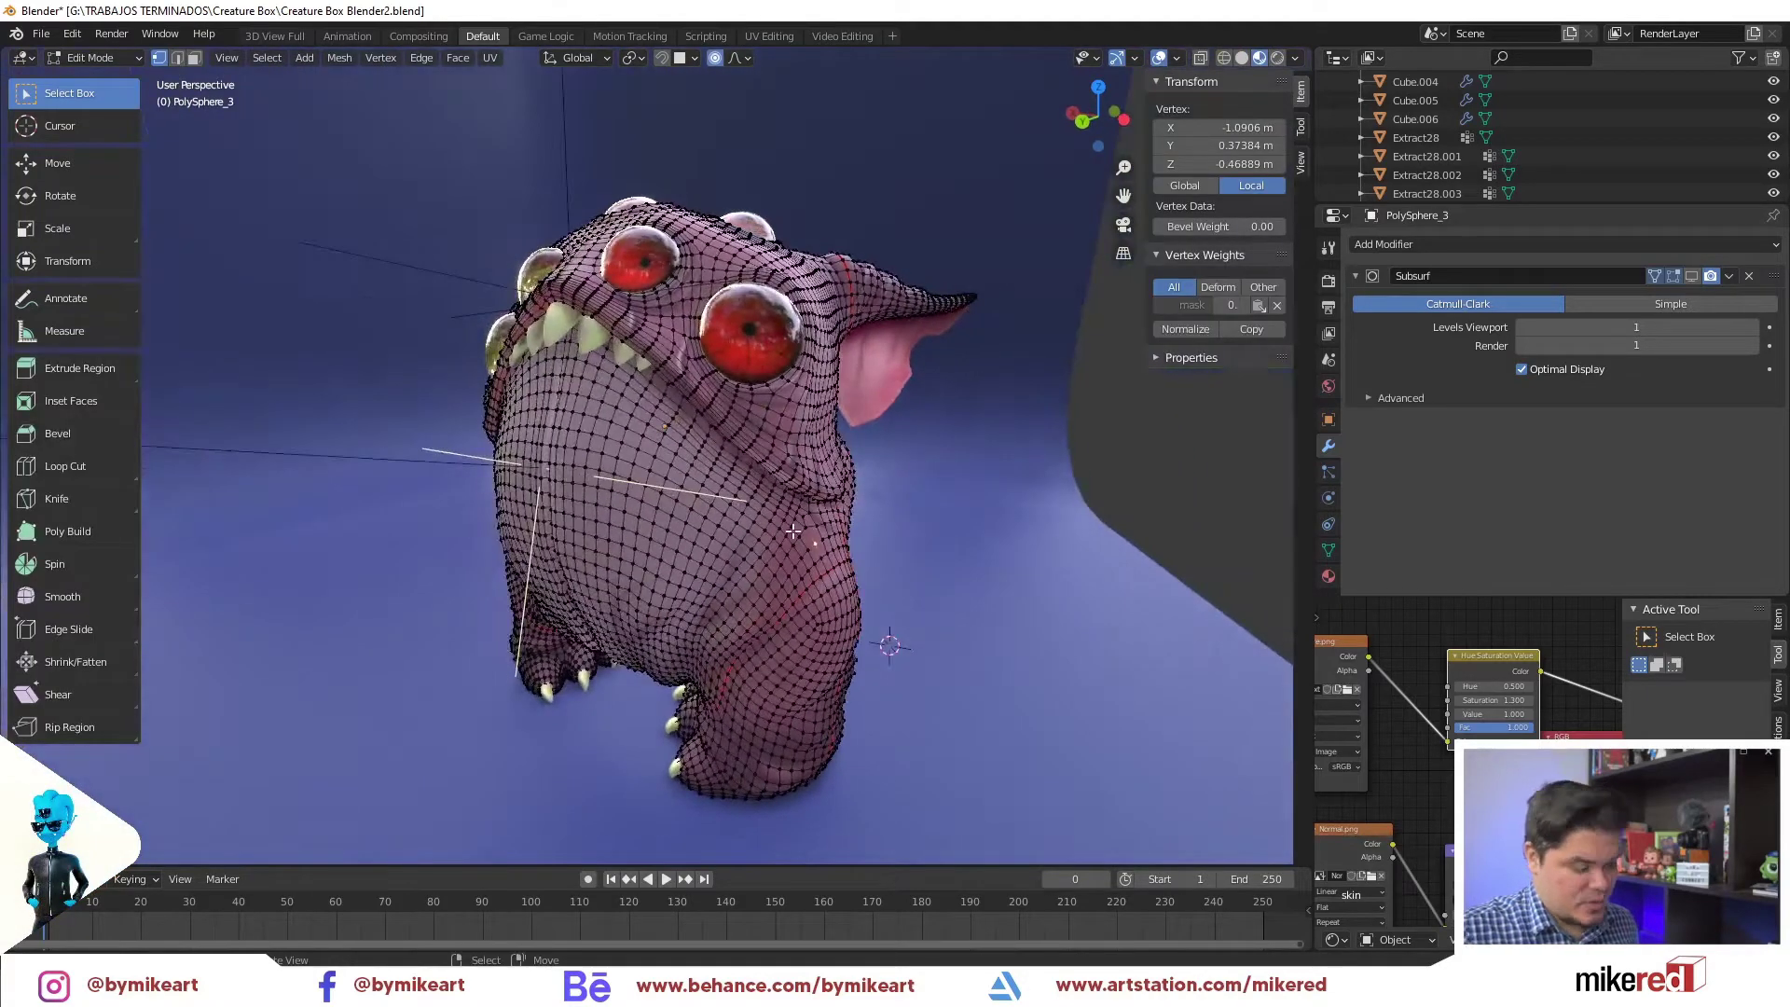
Orbit, pan and zoom around the creature's mesh in Edit Mode to inspect it
{"action": "middle_click_drag", "start_coordinate": [793, 530], "coordinate": [709, 438]}
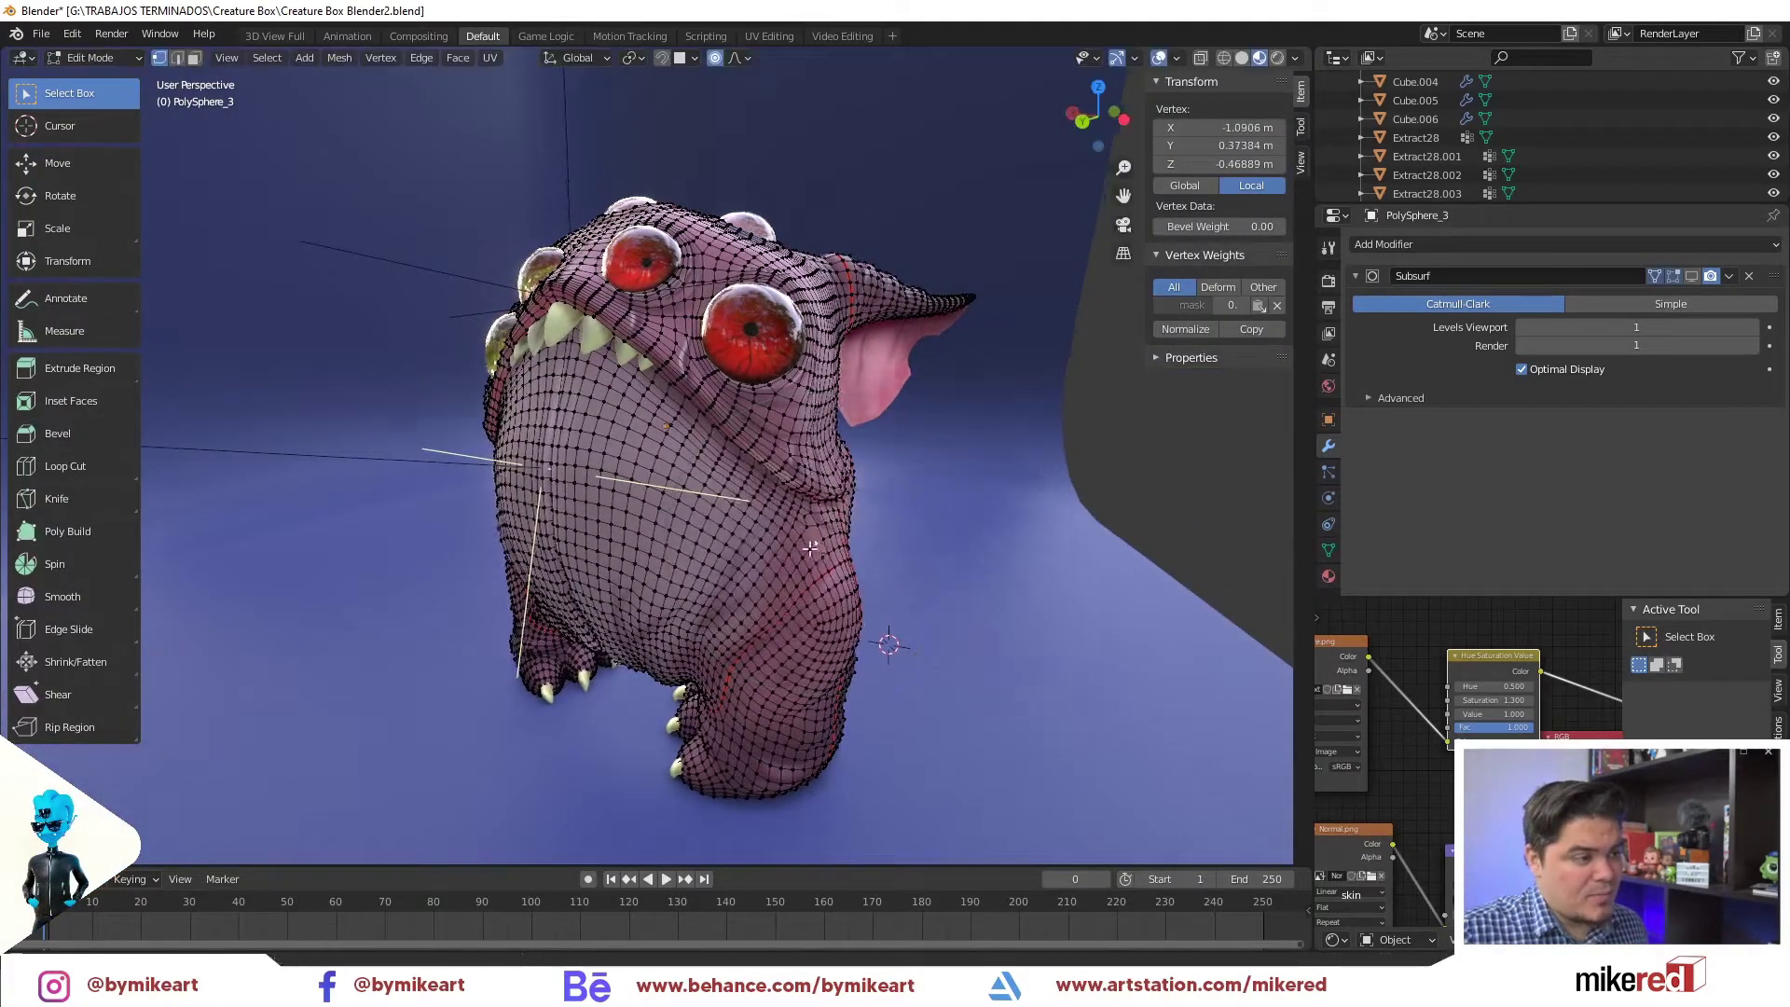
{"action": "scroll", "coordinate": [666, 393], "scroll_direction": "up", "scroll_amount": 3}
{"action": "scroll", "coordinate": [802, 485], "scroll_direction": "down", "scroll_amount": 5}
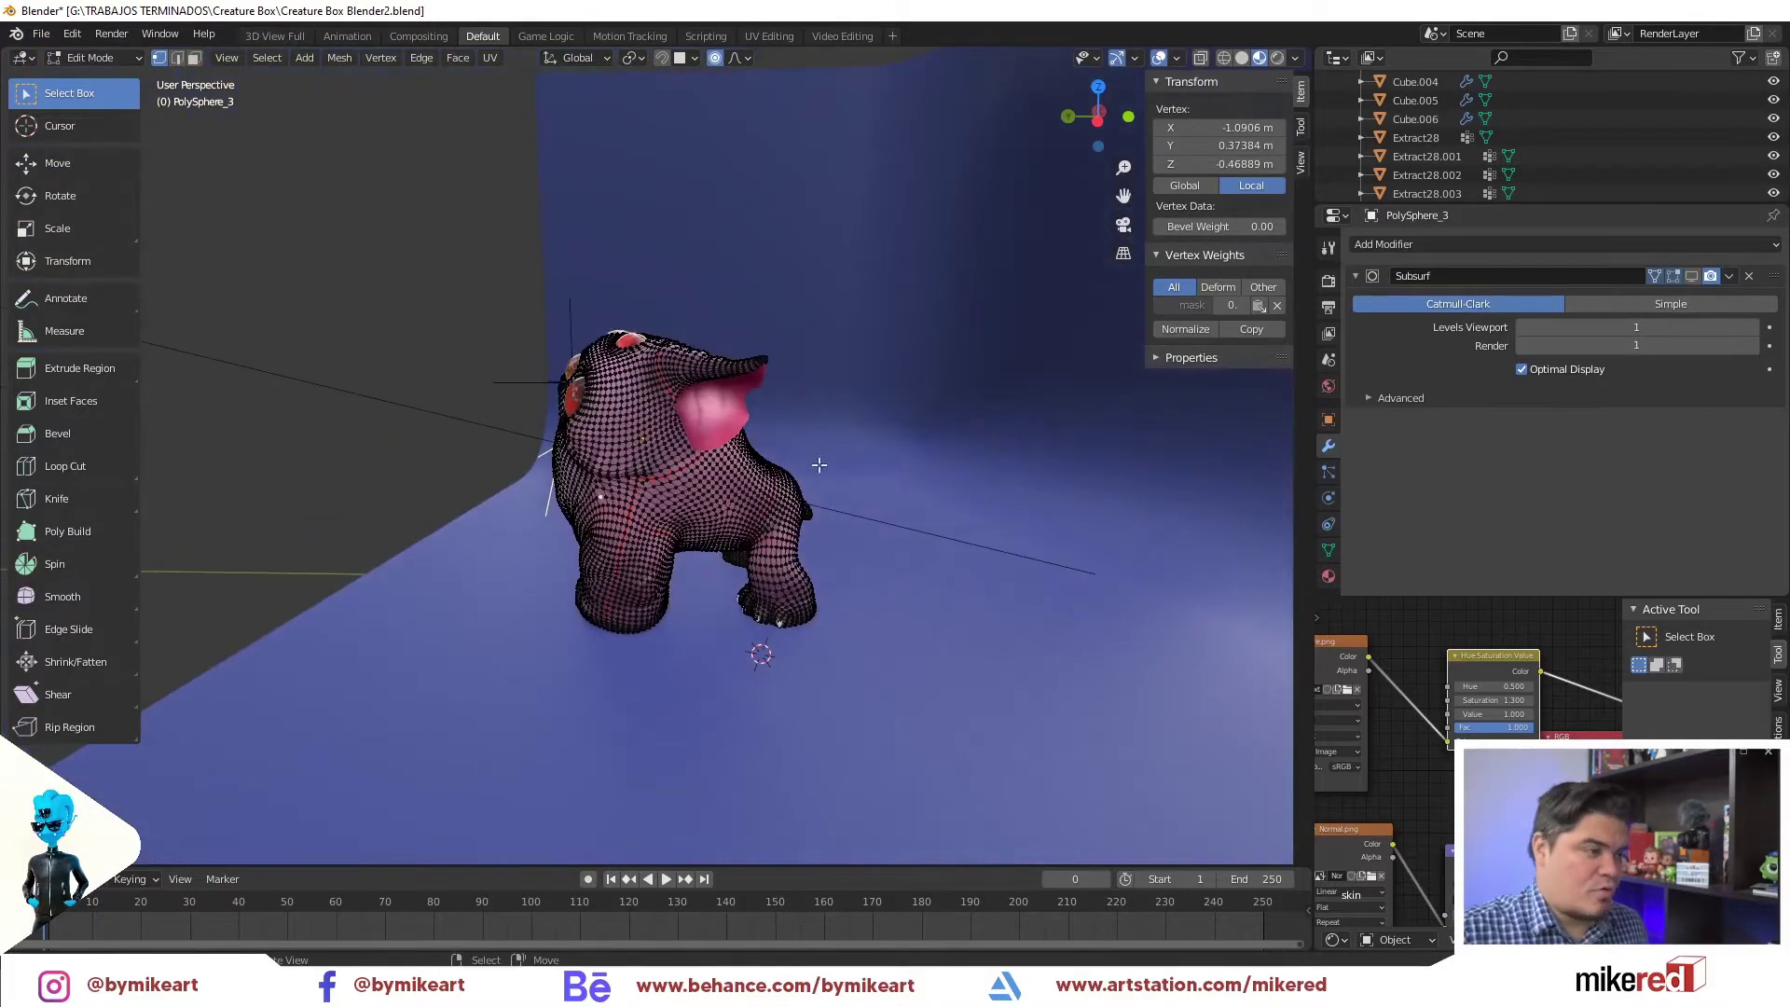
{"action": "middle_click_drag", "start_coordinate": [811, 487], "coordinate": [869, 503]}
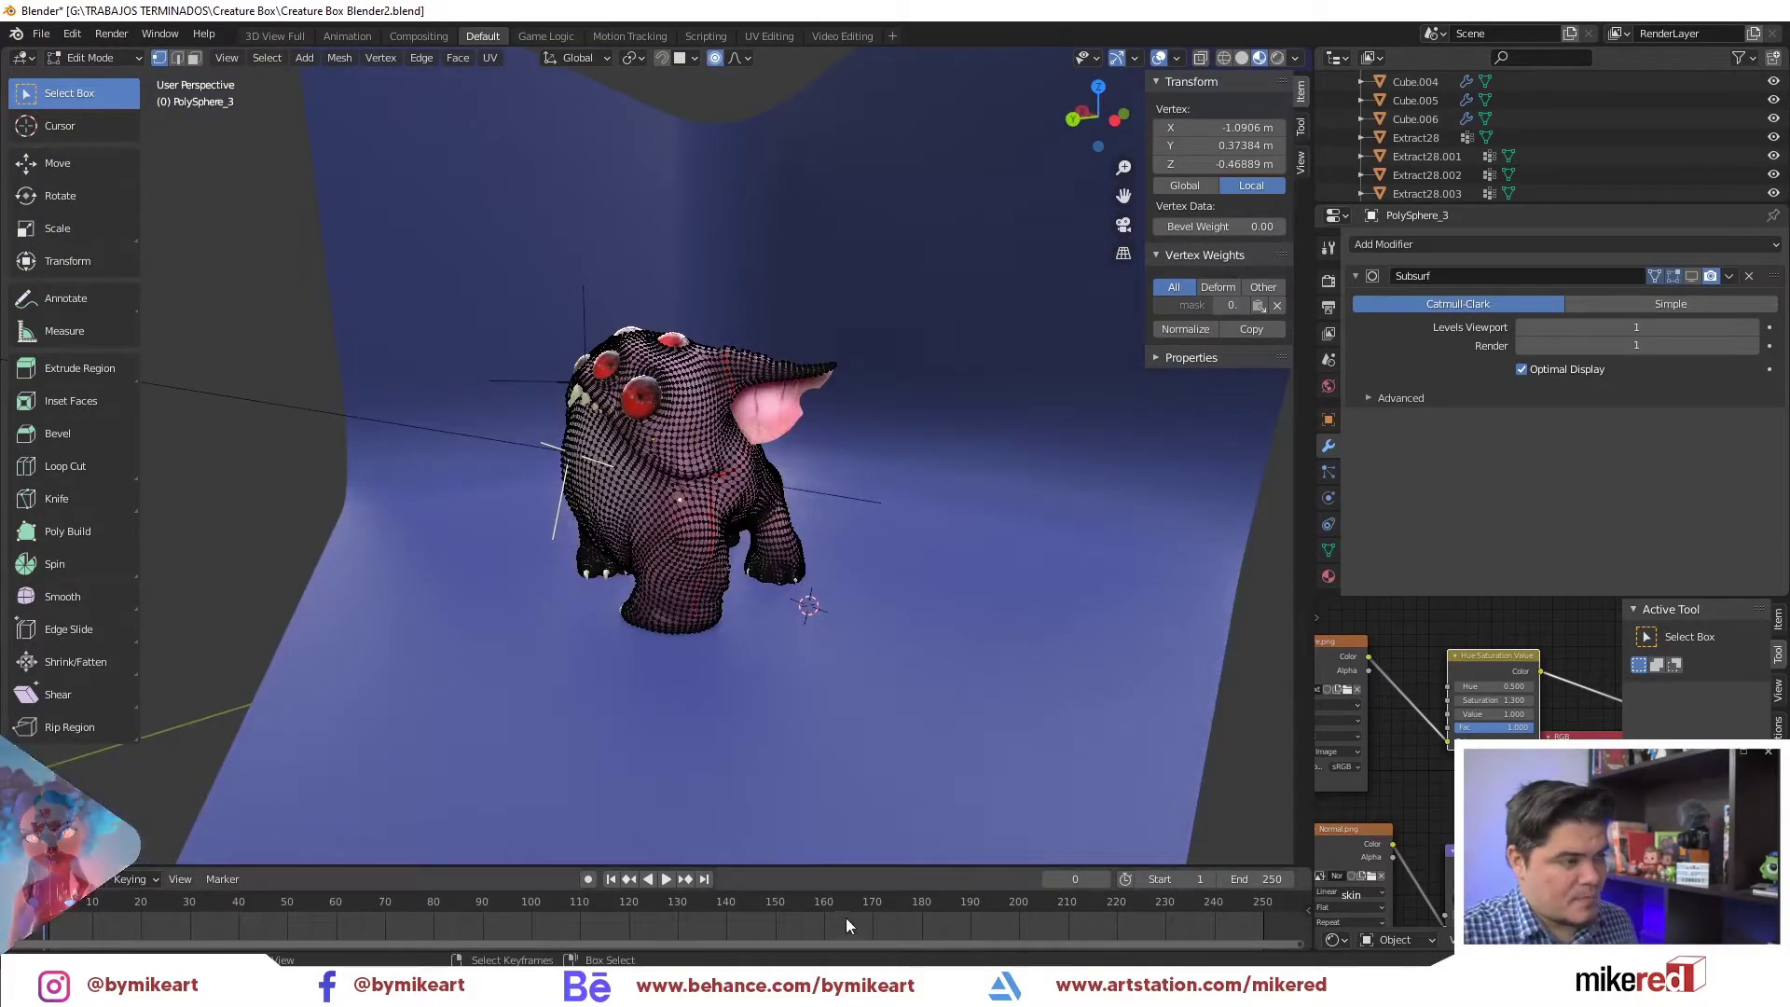
{"action": "scroll", "coordinate": [709, 527], "scroll_direction": "up", "scroll_amount": 3}
{"action": "scroll", "coordinate": [732, 549], "scroll_direction": "up", "scroll_amount": 2}
{"action": "scroll", "coordinate": [733, 549], "scroll_direction": "down", "scroll_amount": 4}
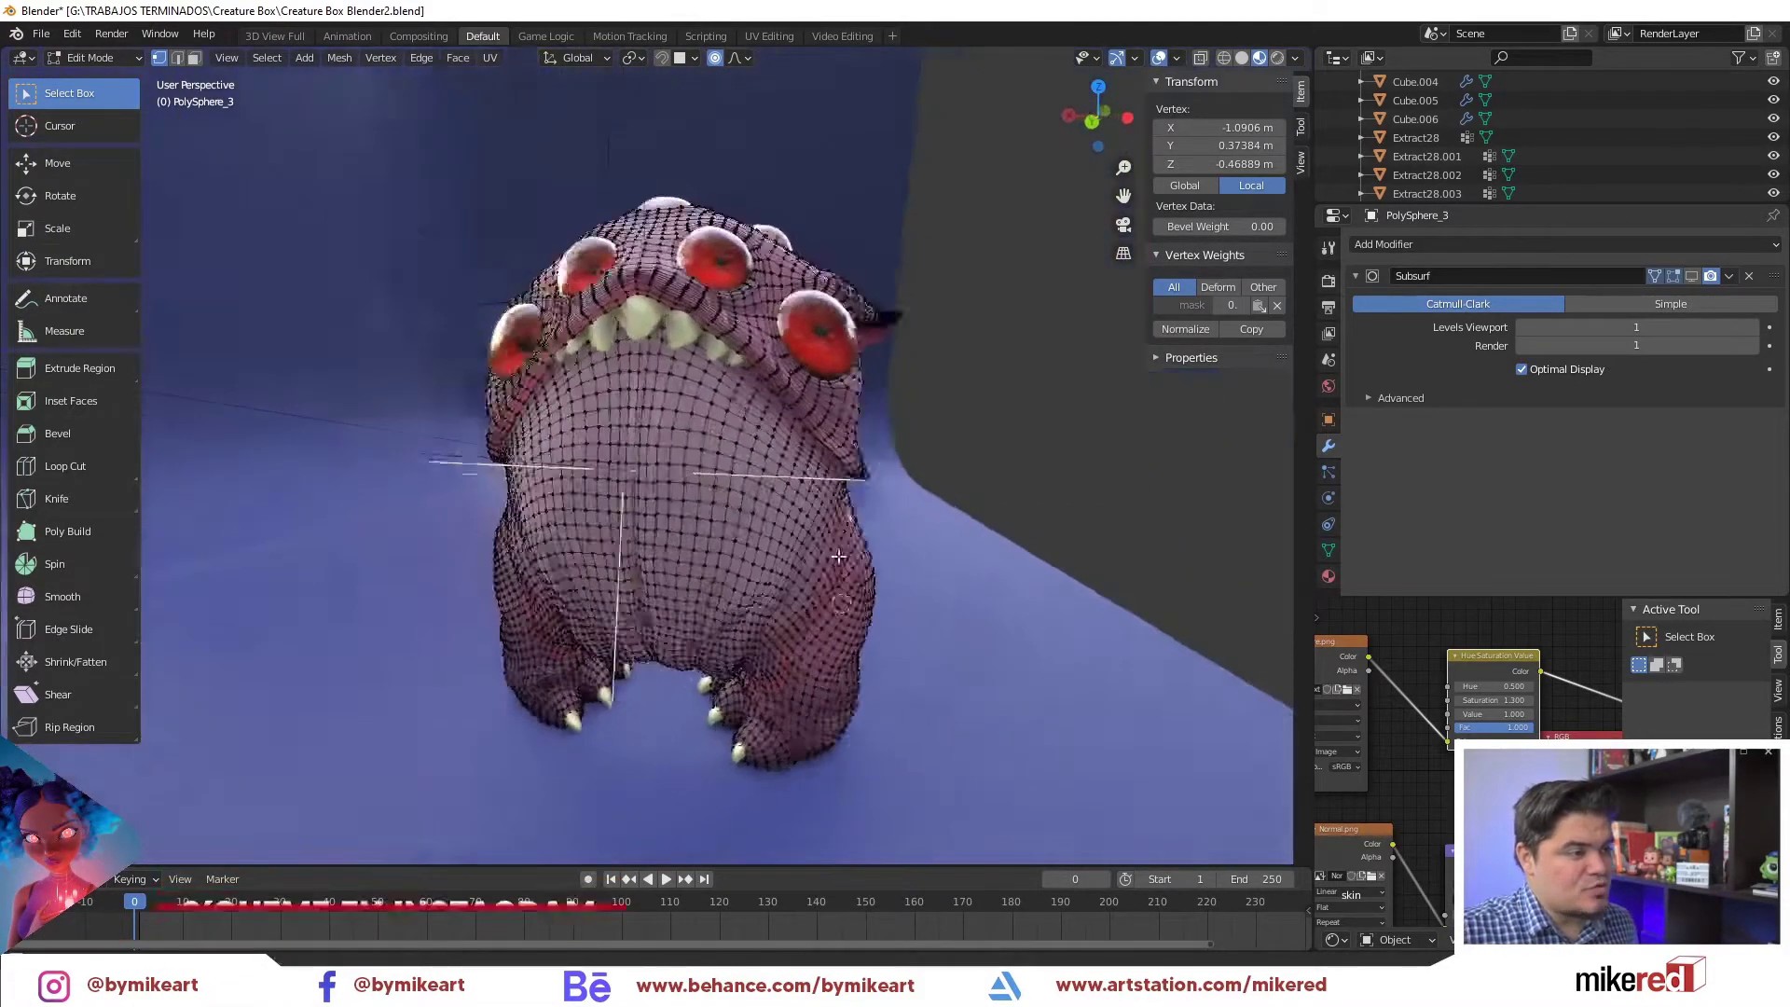
{"action": "mouse_move", "coordinate": [733, 549]}
{"action": "middle_mouse_down"}
{"action": "mouse_move", "coordinate": [746, 537]}
{"action": "mouse_move", "coordinate": [723, 485]}
{"action": "middle_mouse_up"}
{"action": "scroll", "coordinate": [738, 525], "scroll_direction": "up", "scroll_amount": 4}
{"action": "scroll", "coordinate": [739, 525], "scroll_direction": "up", "scroll_amount": 5}
Inspect the creature's topology by selecting an edge in edge mode, then body faces in face mode
{"action": "left_click", "coordinate": [177, 57]}
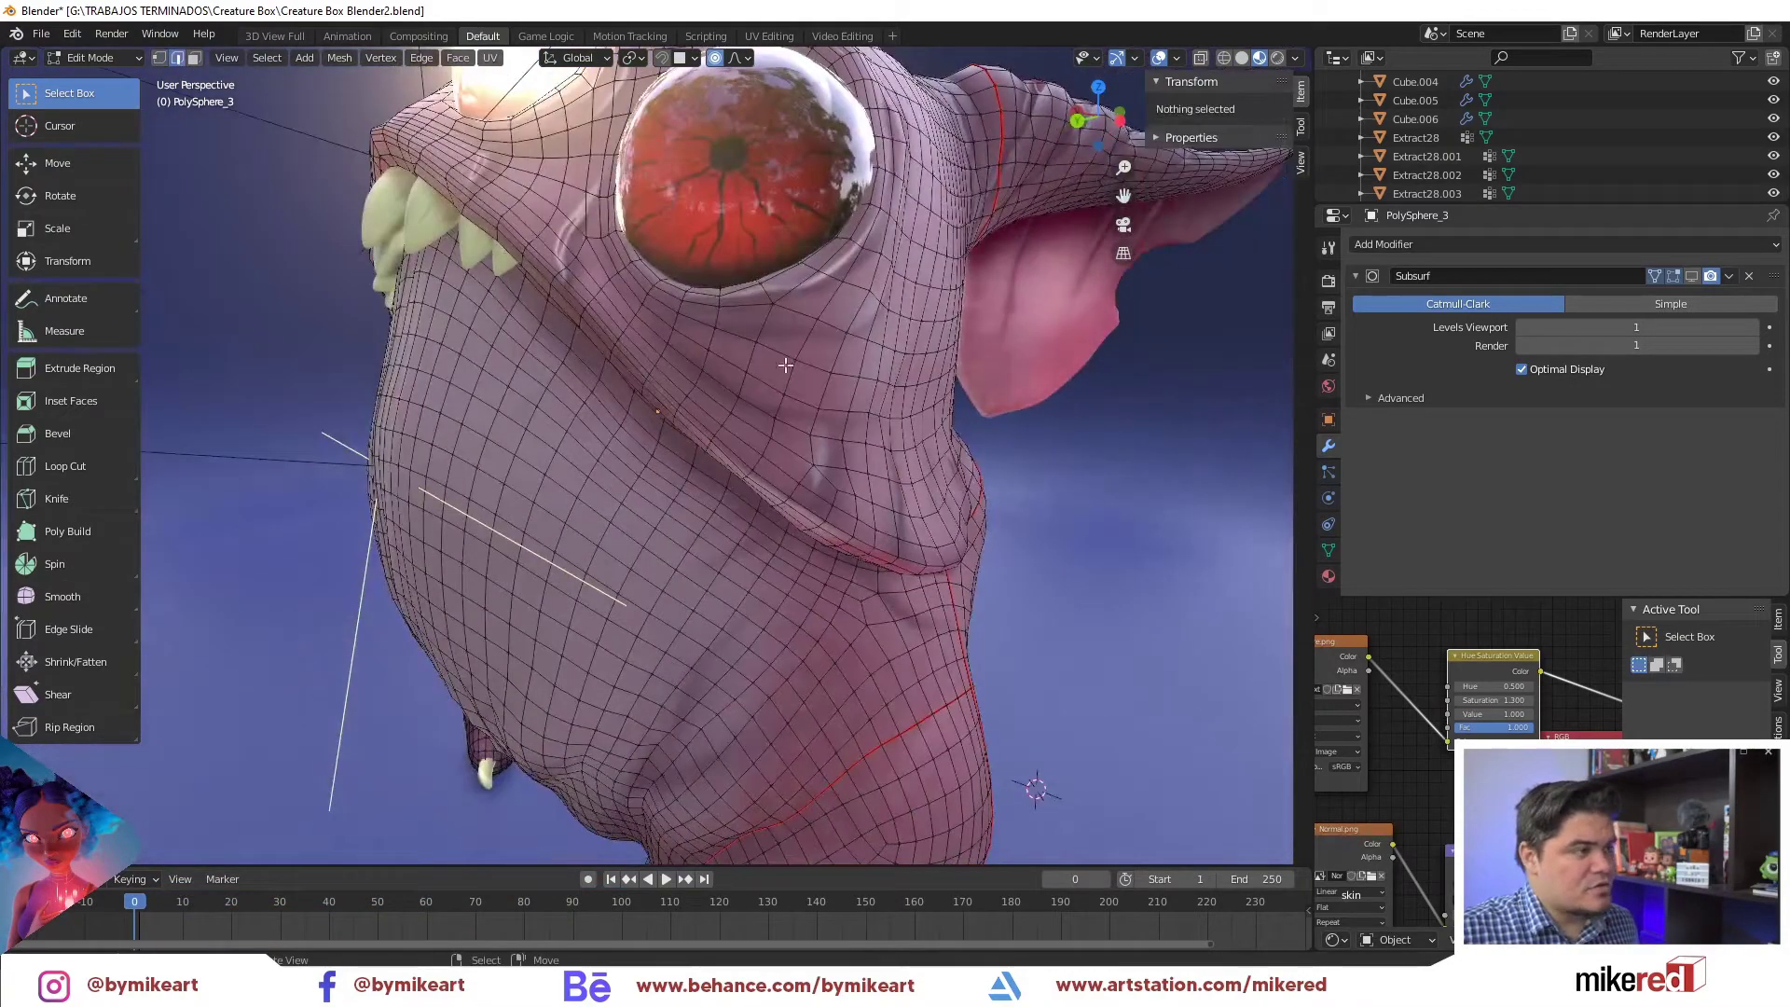
{"action": "scroll", "coordinate": [718, 368], "scroll_direction": "up", "scroll_amount": 4}
{"action": "left_click", "coordinate": [626, 353]}
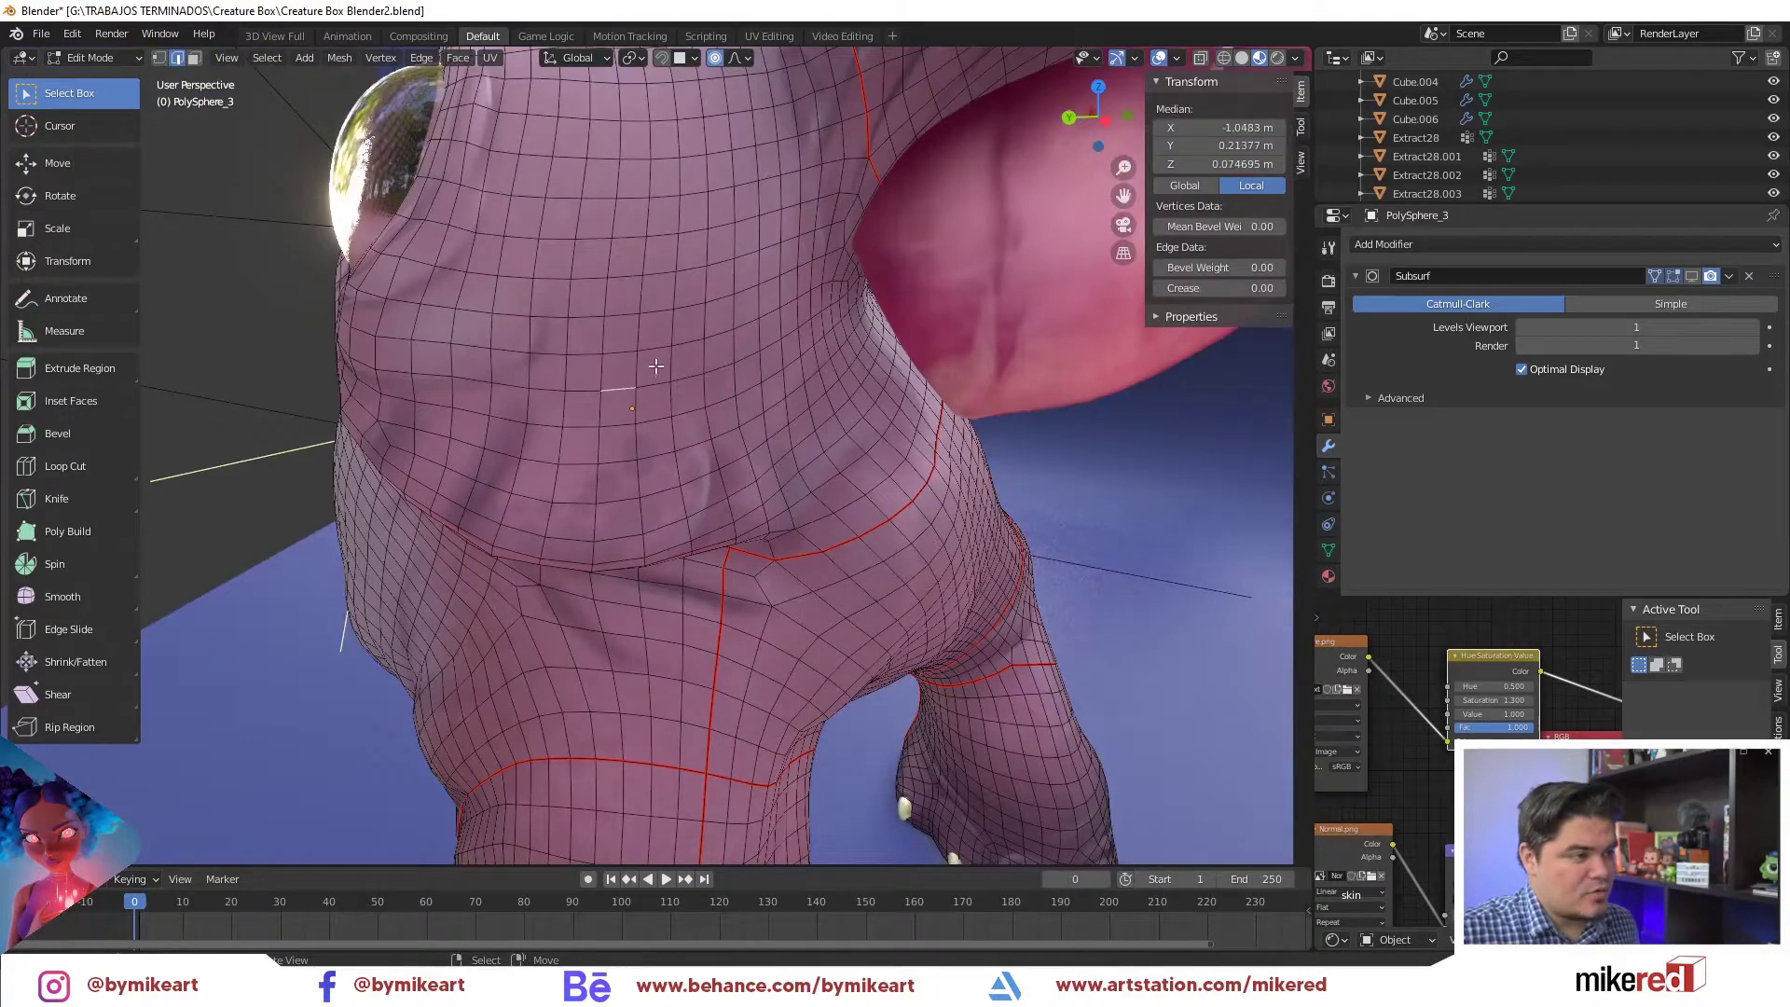
{"action": "key", "text": "3"}
{"action": "scroll", "coordinate": [643, 419], "scroll_direction": "down", "scroll_amount": 3}
{"action": "scroll", "coordinate": [638, 440], "scroll_direction": "down", "scroll_amount": 2}
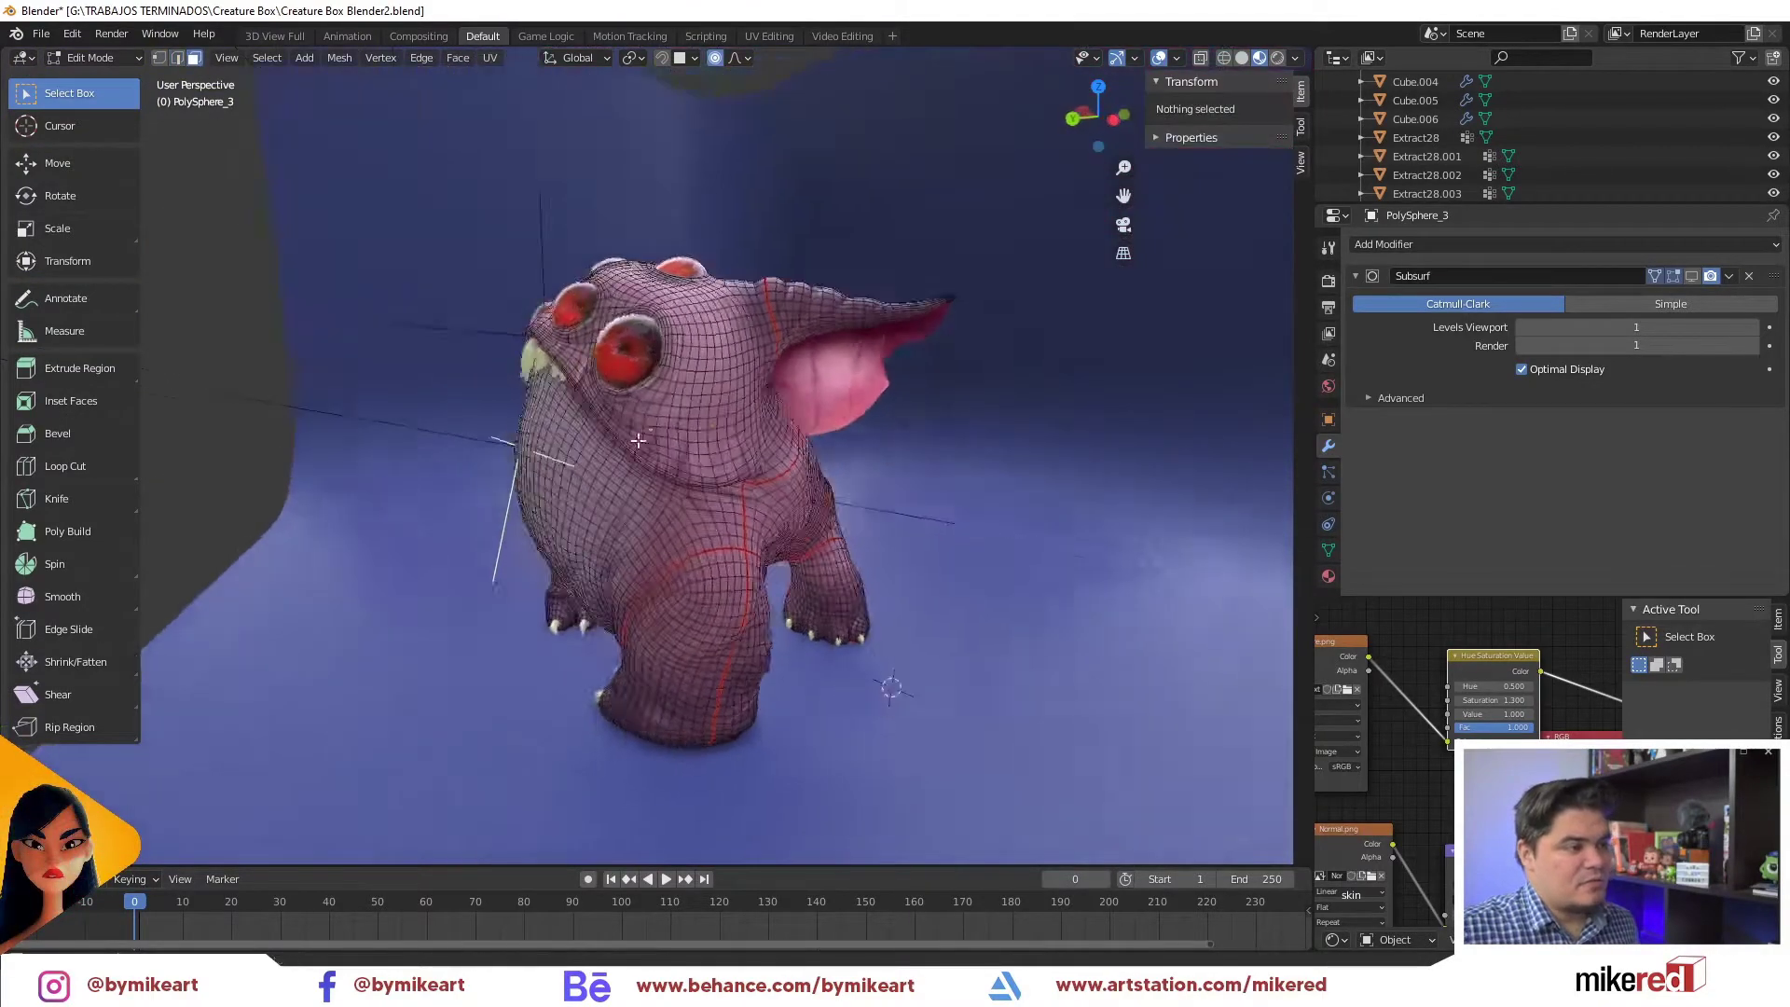
{"action": "scroll", "coordinate": [637, 440], "scroll_direction": "up", "scroll_amount": 3}
{"action": "scroll", "coordinate": [597, 467], "scroll_direction": "up", "scroll_amount": 1}
{"action": "left_click", "coordinate": [574, 485]}
{"action": "mouse_move", "coordinate": [575, 523]}
{"action": "middle_mouse_down"}
{"action": "mouse_move", "coordinate": [778, 476]}
{"action": "mouse_move", "coordinate": [730, 484]}
{"action": "middle_mouse_up"}
{"action": "left_click", "coordinate": [664, 484]}
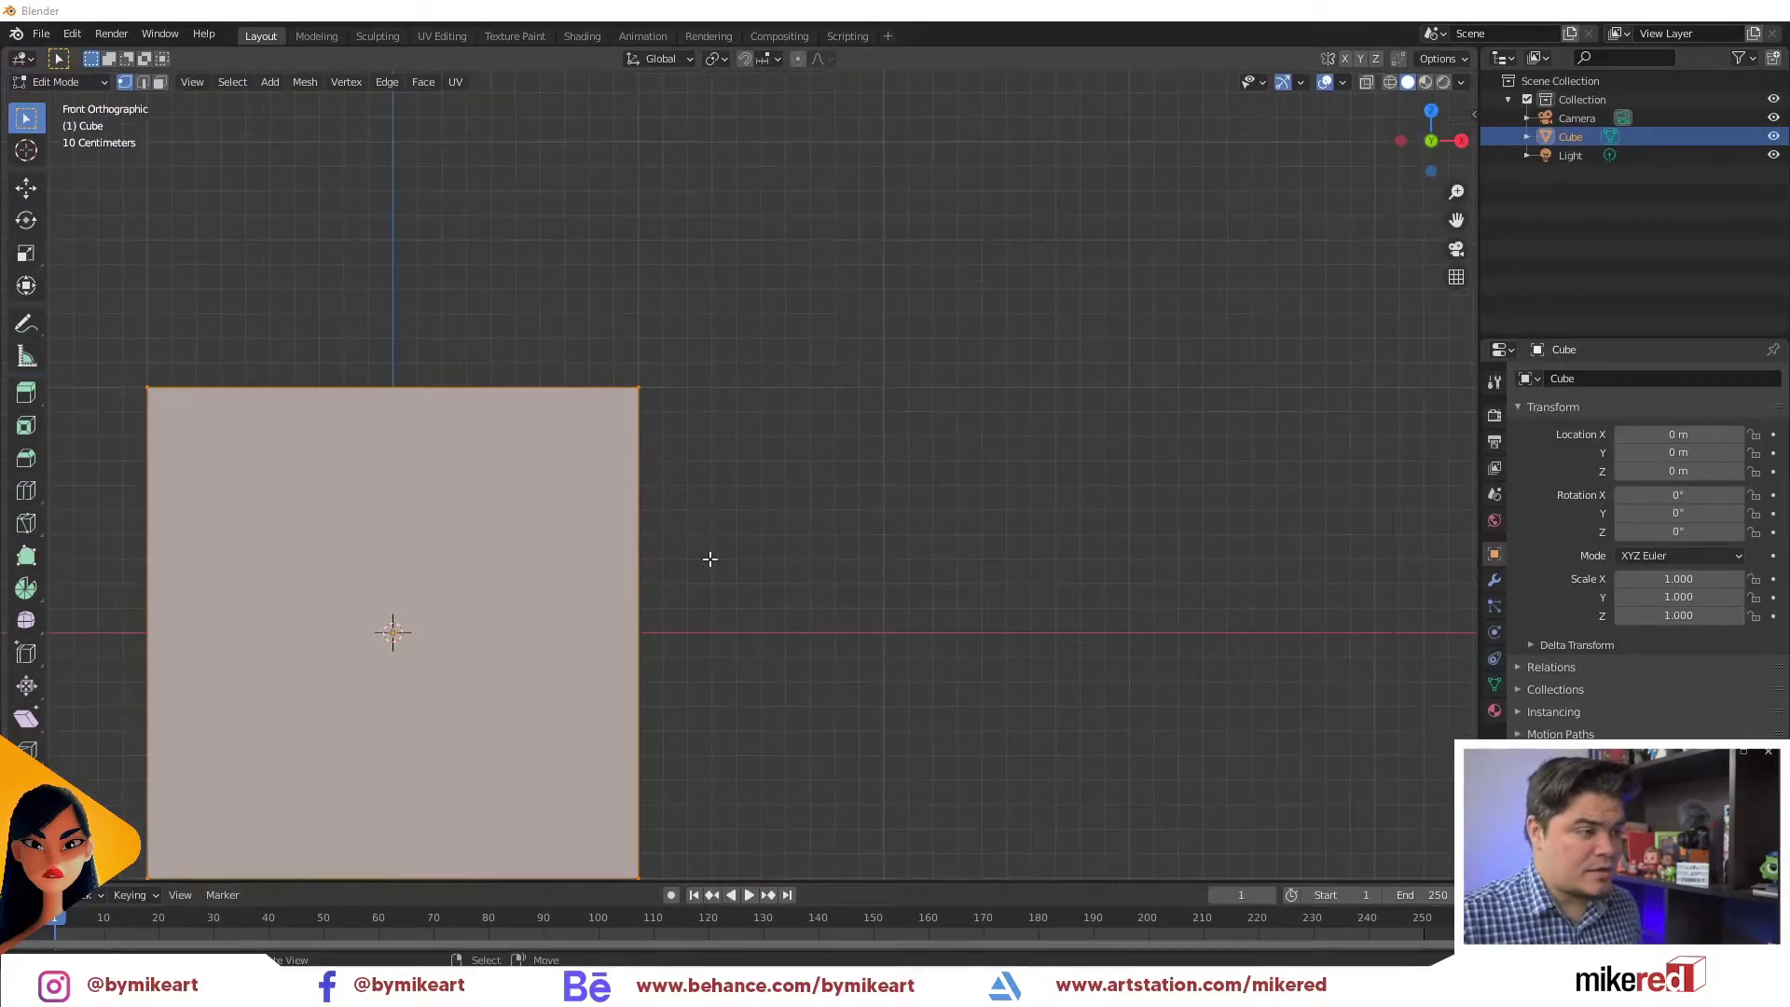
Select the cube's top corner vertices while orbiting to look down on the cube
{"action": "left_click", "coordinate": [644, 404]}
{"action": "middle_click_drag", "start_coordinate": [703, 448], "coordinate": [899, 388]}
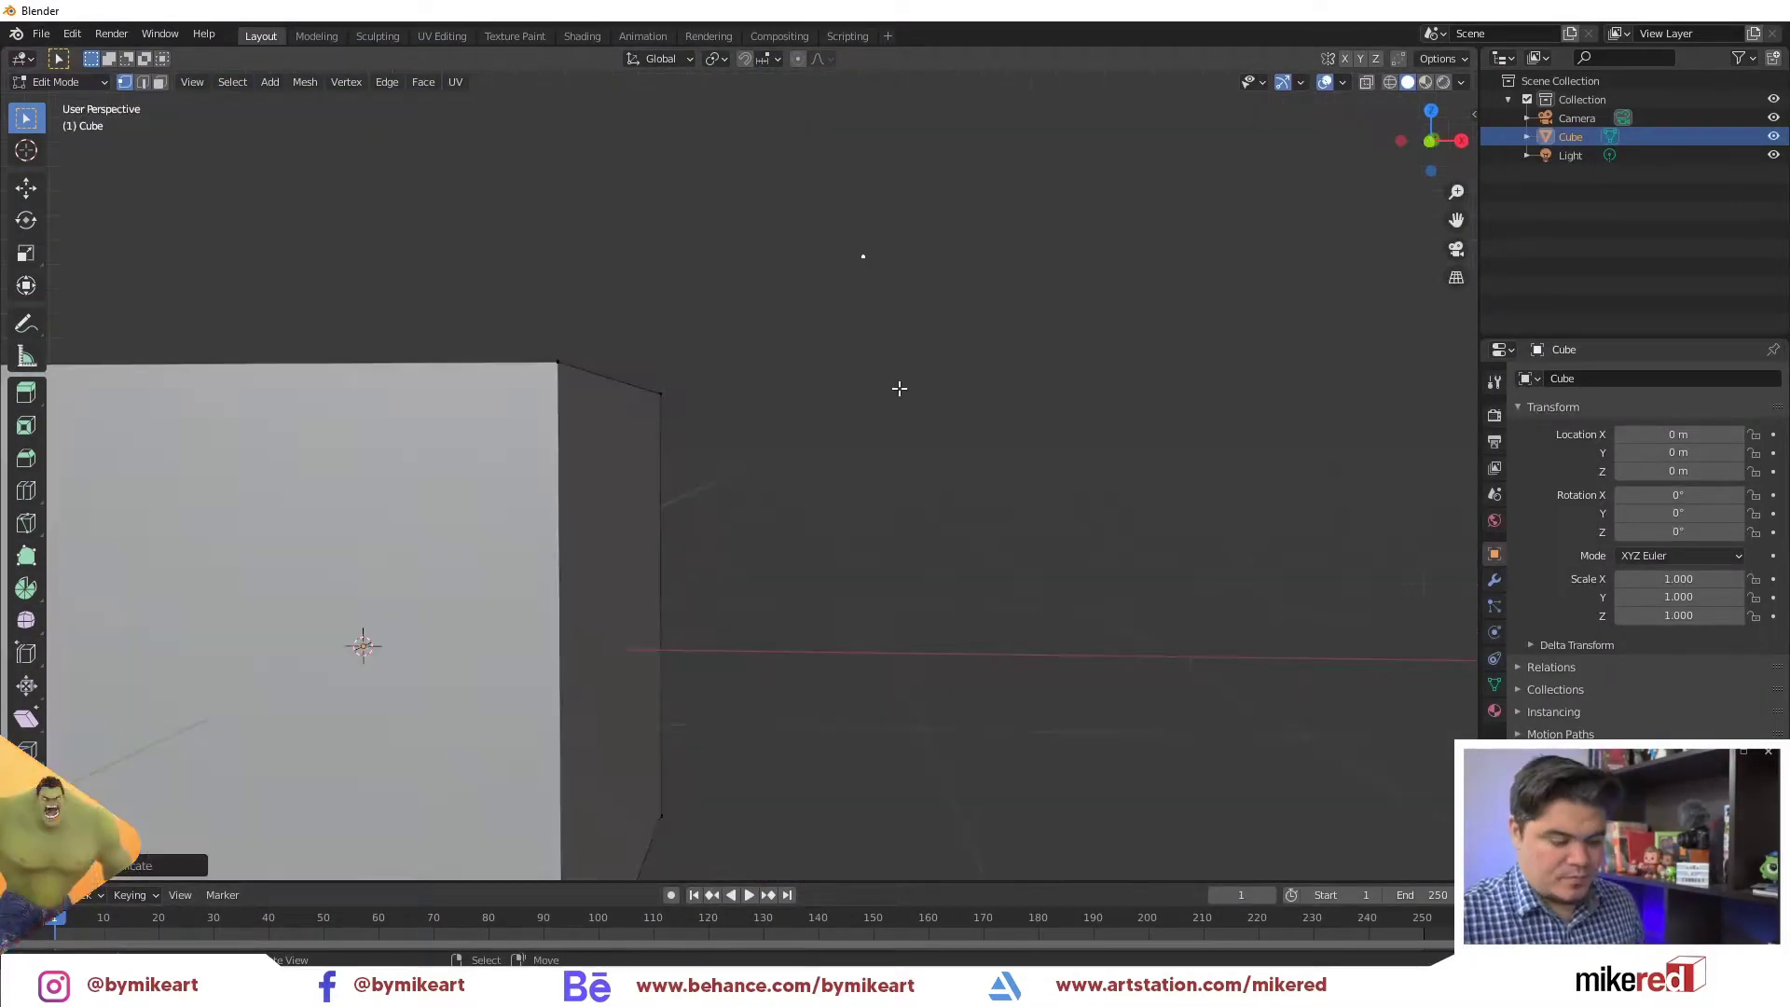
{"action": "middle_click_drag", "start_coordinate": [865, 315], "coordinate": [723, 363]}
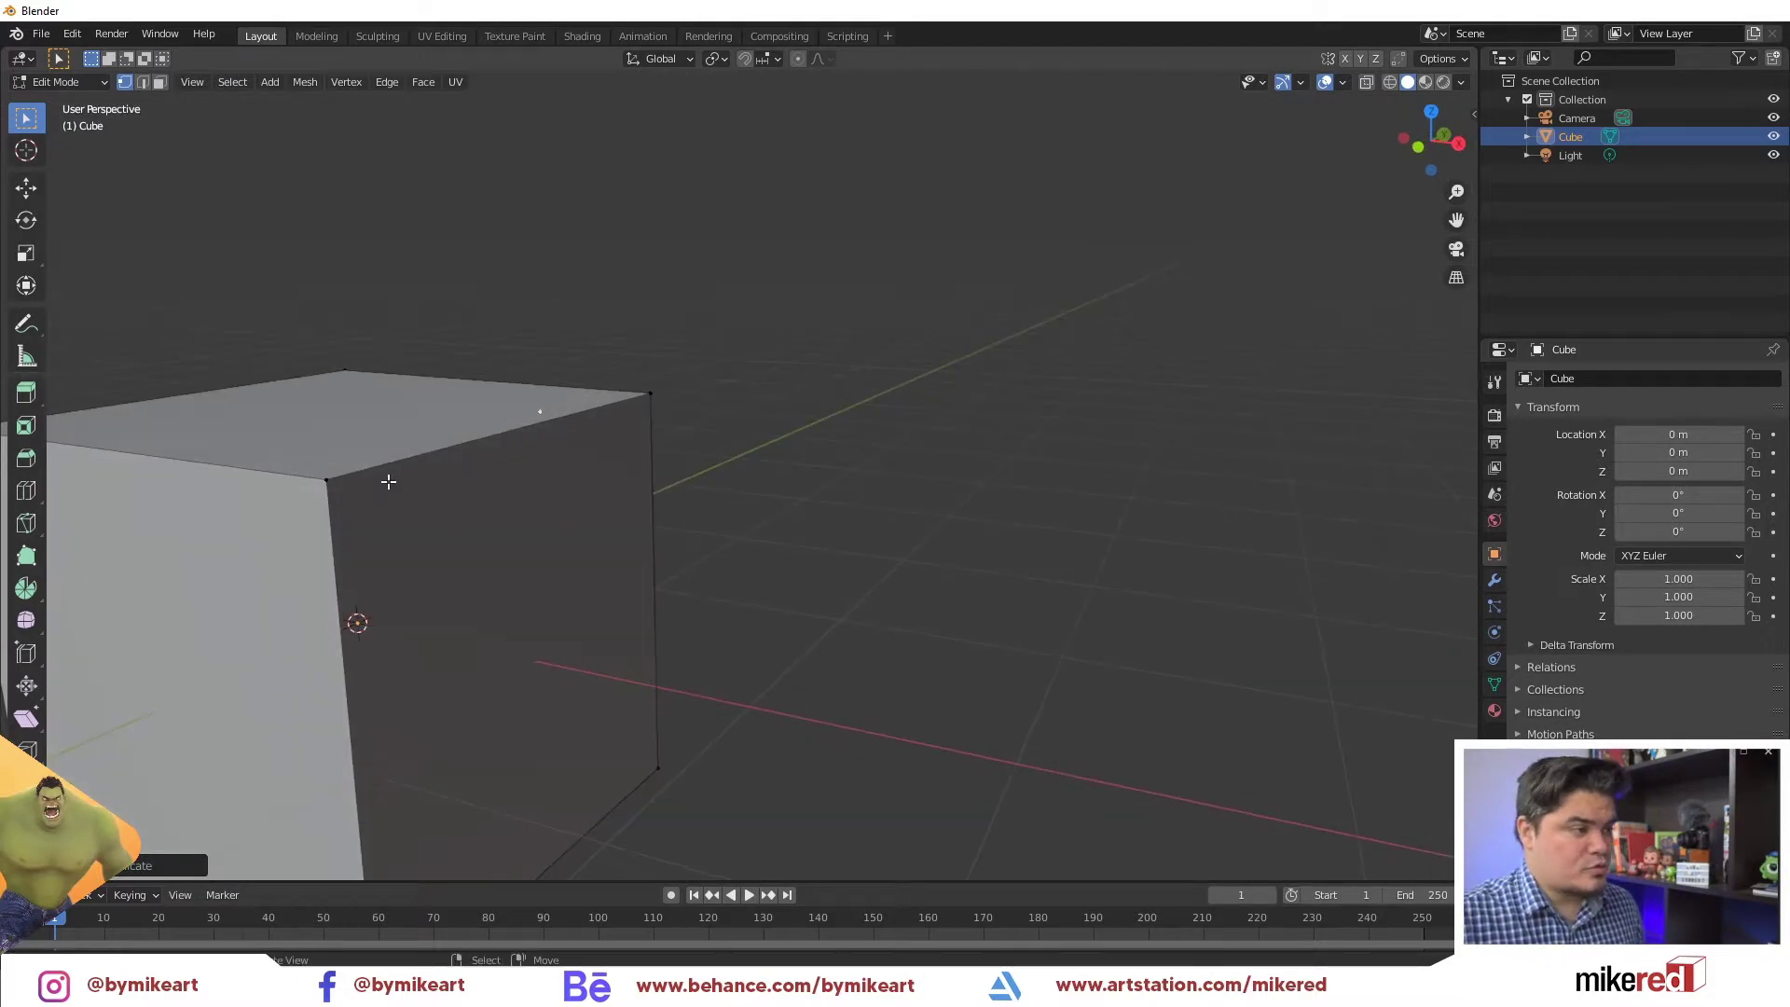
{"action": "mouse_move", "coordinate": [388, 480]}
{"action": "middle_mouse_down"}
{"action": "mouse_move", "coordinate": [599, 411]}
{"action": "mouse_move", "coordinate": [724, 339]}
{"action": "middle_mouse_up"}
{"action": "left_click", "coordinate": [335, 431], "text": "shift"}
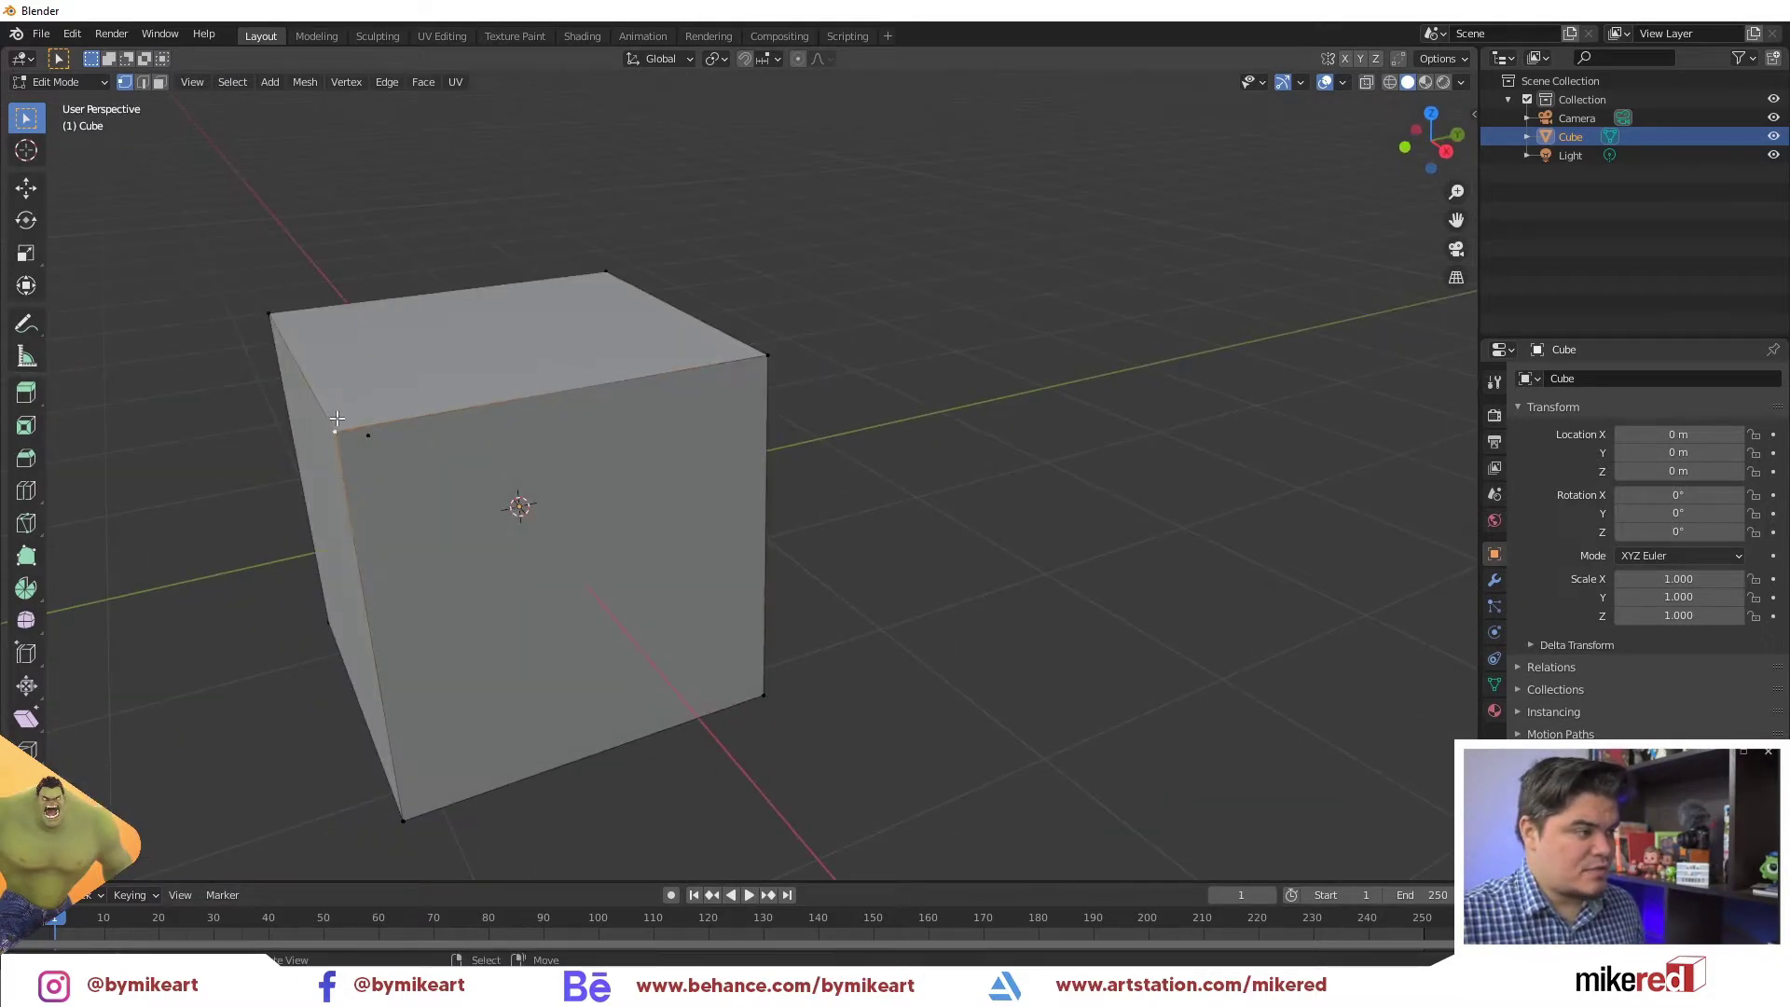
{"action": "left_click", "coordinate": [268, 315], "text": "shift"}
{"action": "left_click", "coordinate": [606, 272], "text": "shift"}
{"action": "scroll", "coordinate": [511, 421], "scroll_direction": "up", "scroll_amount": 5}
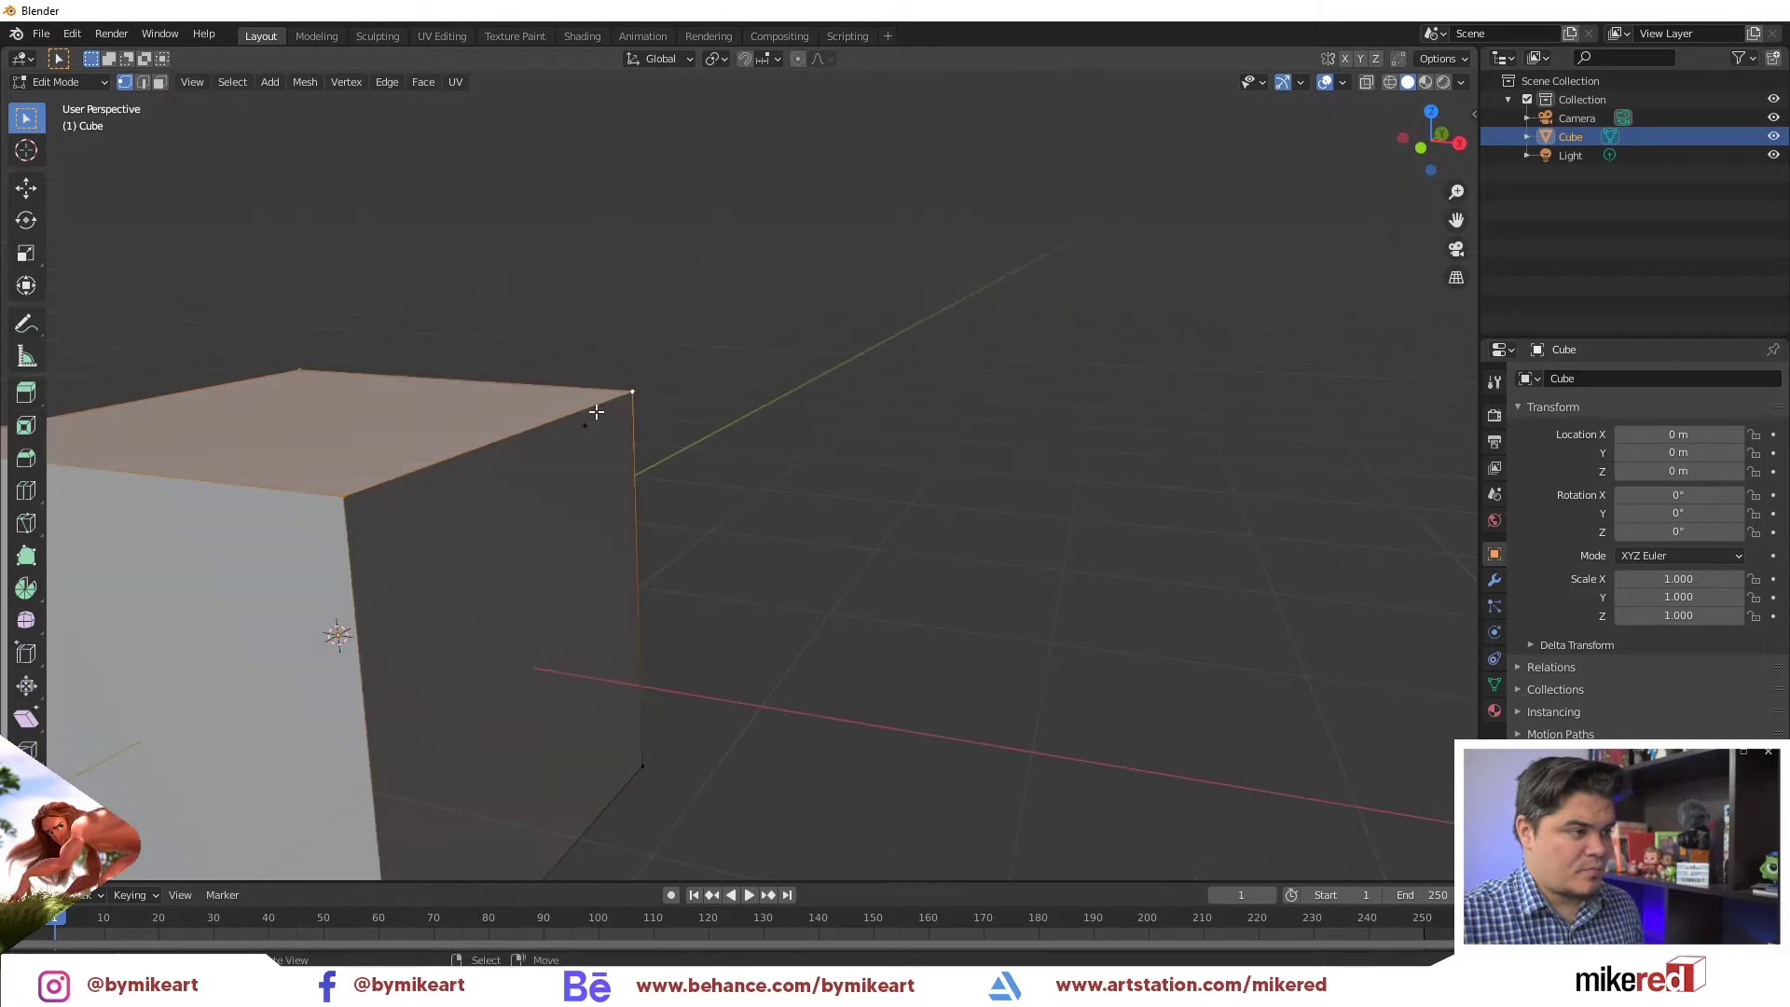
In Front Orthographic view, extrude the loose vertex along X into a new edge
{"action": "key", "text": "KP_1"}
{"action": "key", "text": "KP_5"}
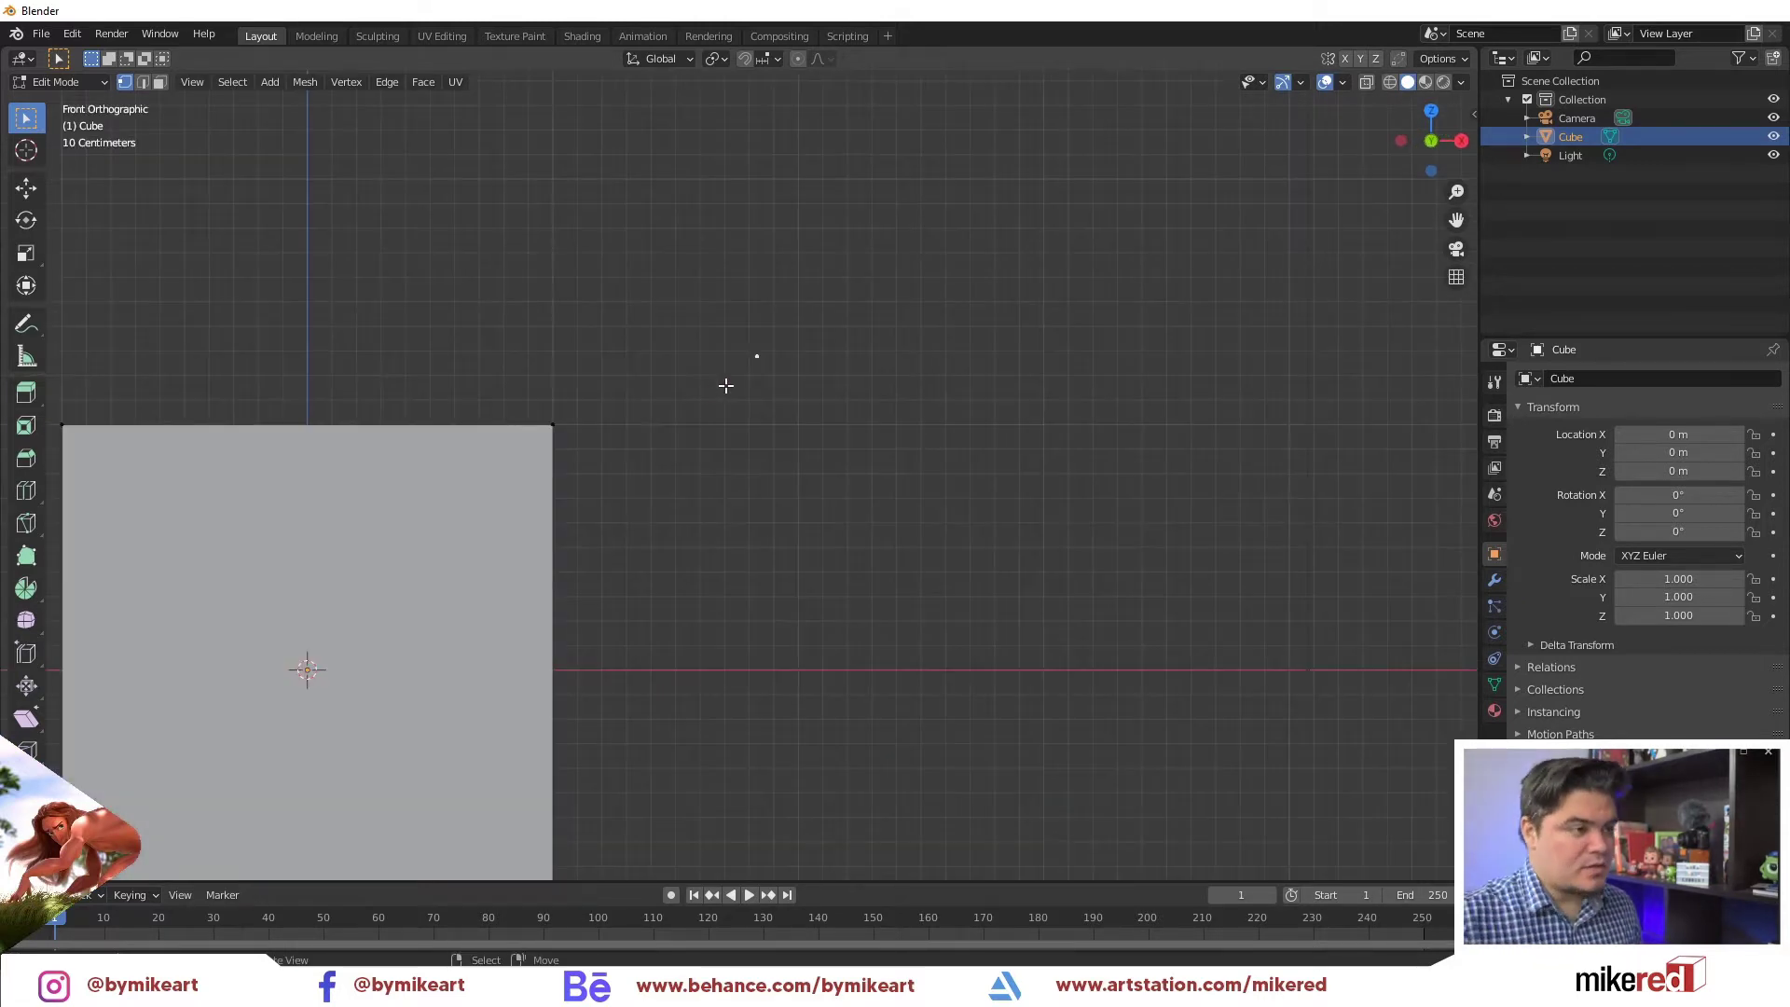
{"action": "mouse_move", "coordinate": [726, 385]}
{"action": "middle_mouse_down"}
{"action": "mouse_move", "coordinate": [756, 388]}
{"action": "mouse_move", "coordinate": [677, 387]}
{"action": "middle_mouse_up"}
{"action": "key", "text": "KP_1"}
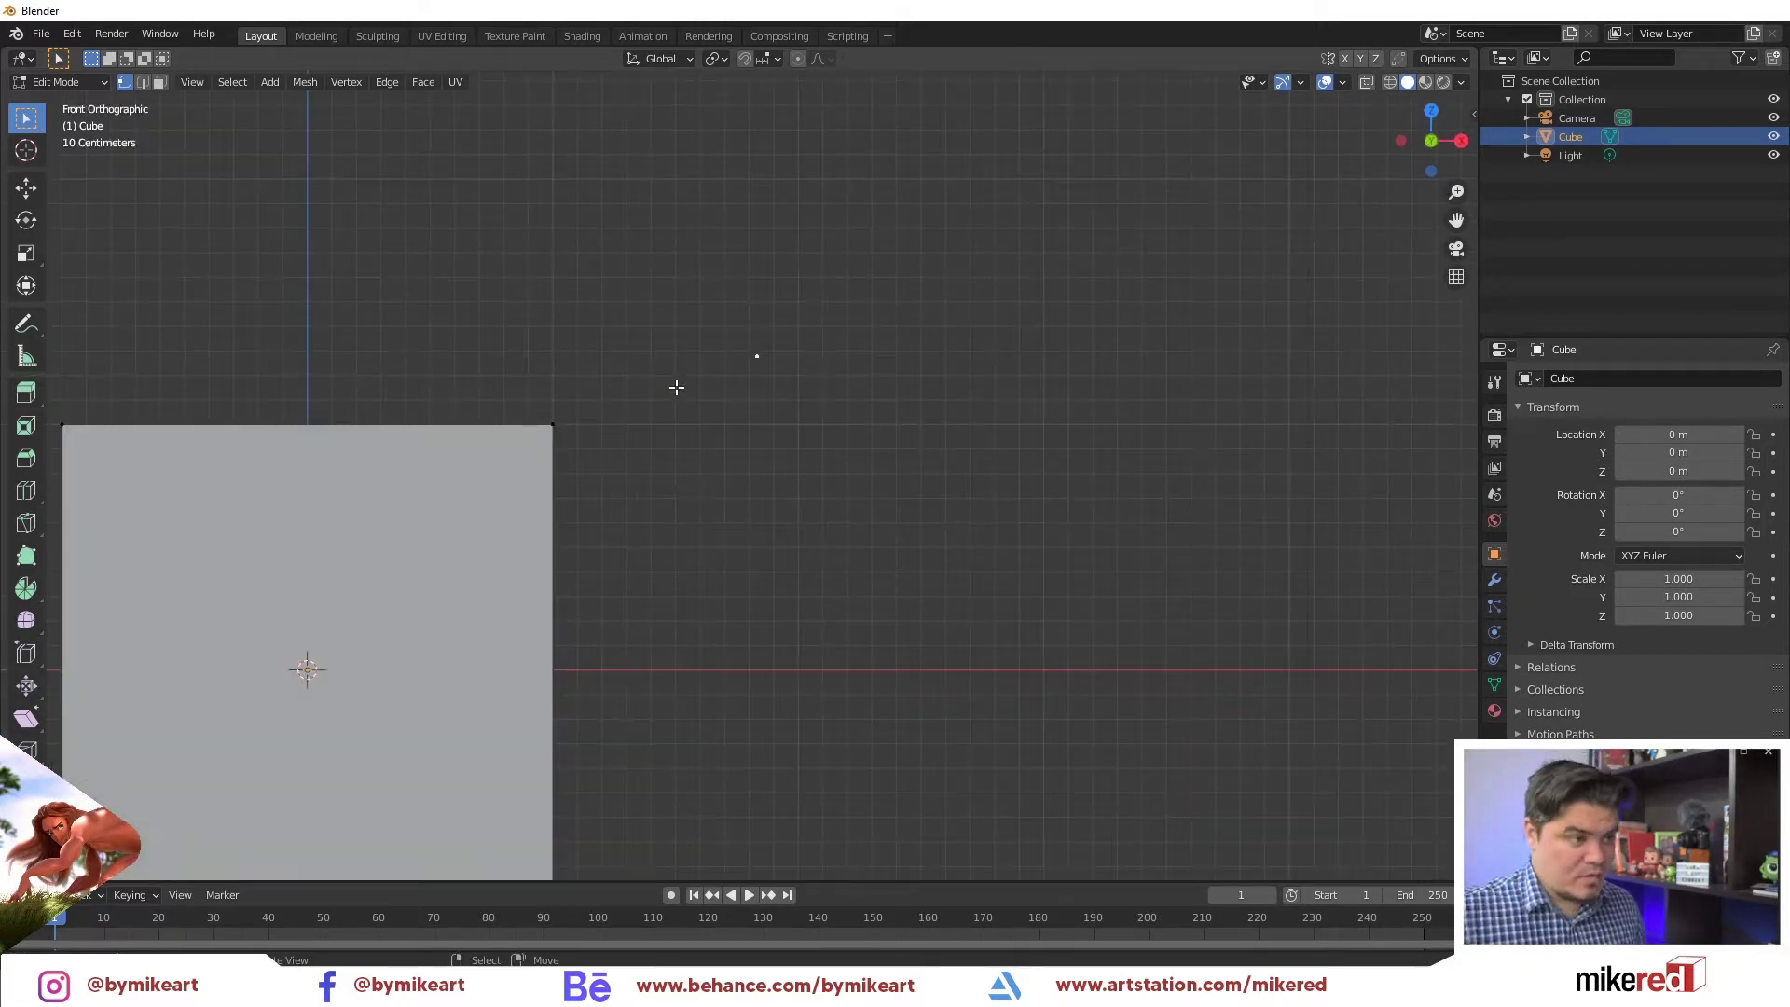
{"action": "key", "text": "e"}
{"action": "key", "text": "x"}
{"action": "left_click", "coordinate": [1035, 397]}
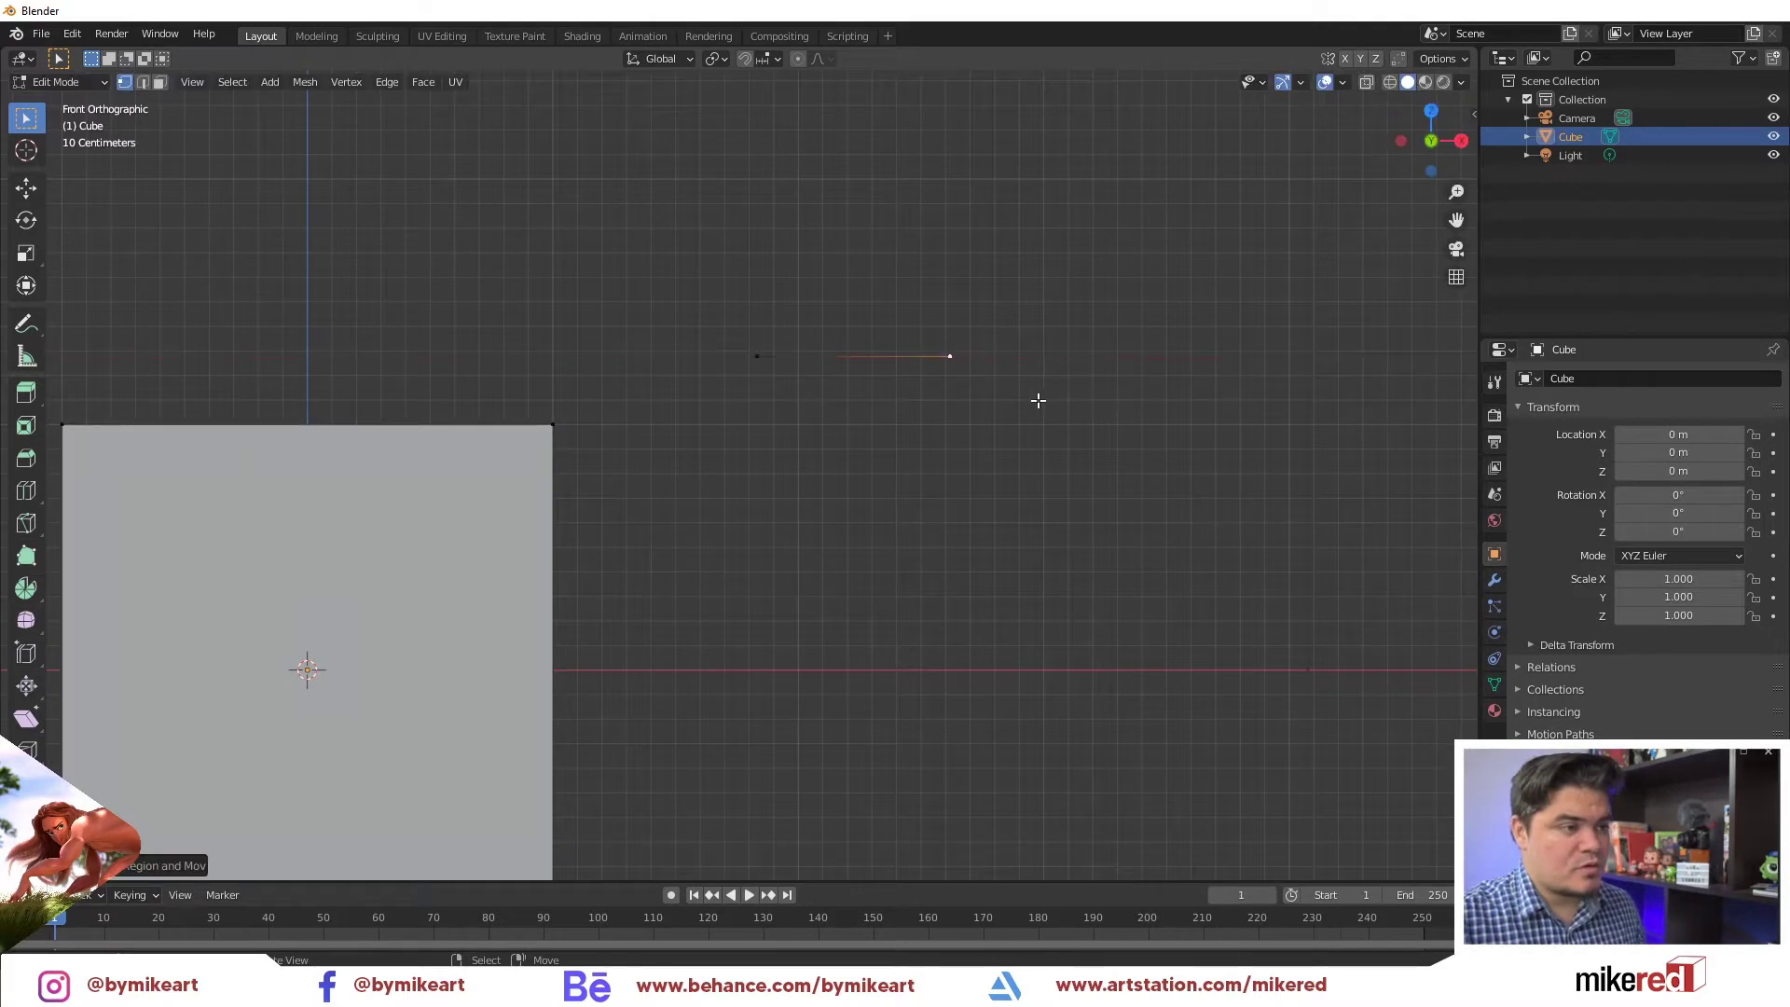
Extrude the new edge along Z into a square face and select the whole plane with Ctrl+L
{"action": "middle_click_drag", "start_coordinate": [1035, 397], "coordinate": [943, 392]}
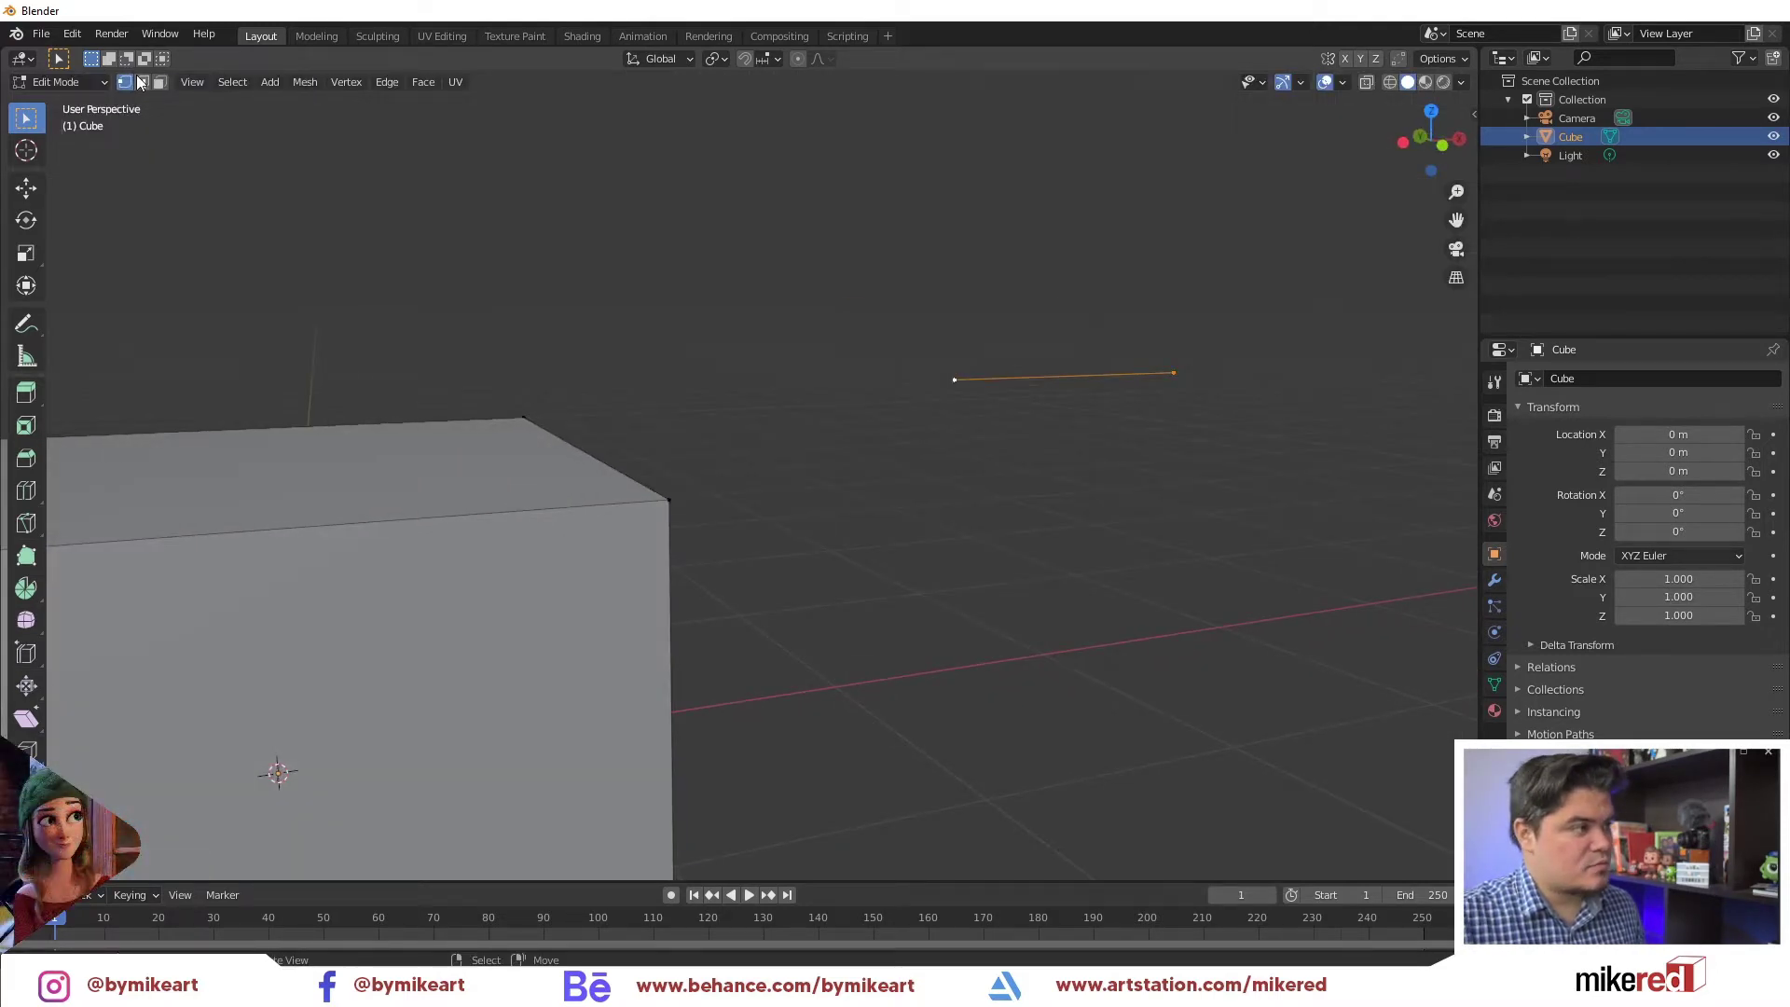
{"action": "middle_click_drag", "start_coordinate": [998, 377], "coordinate": [589, 288]}
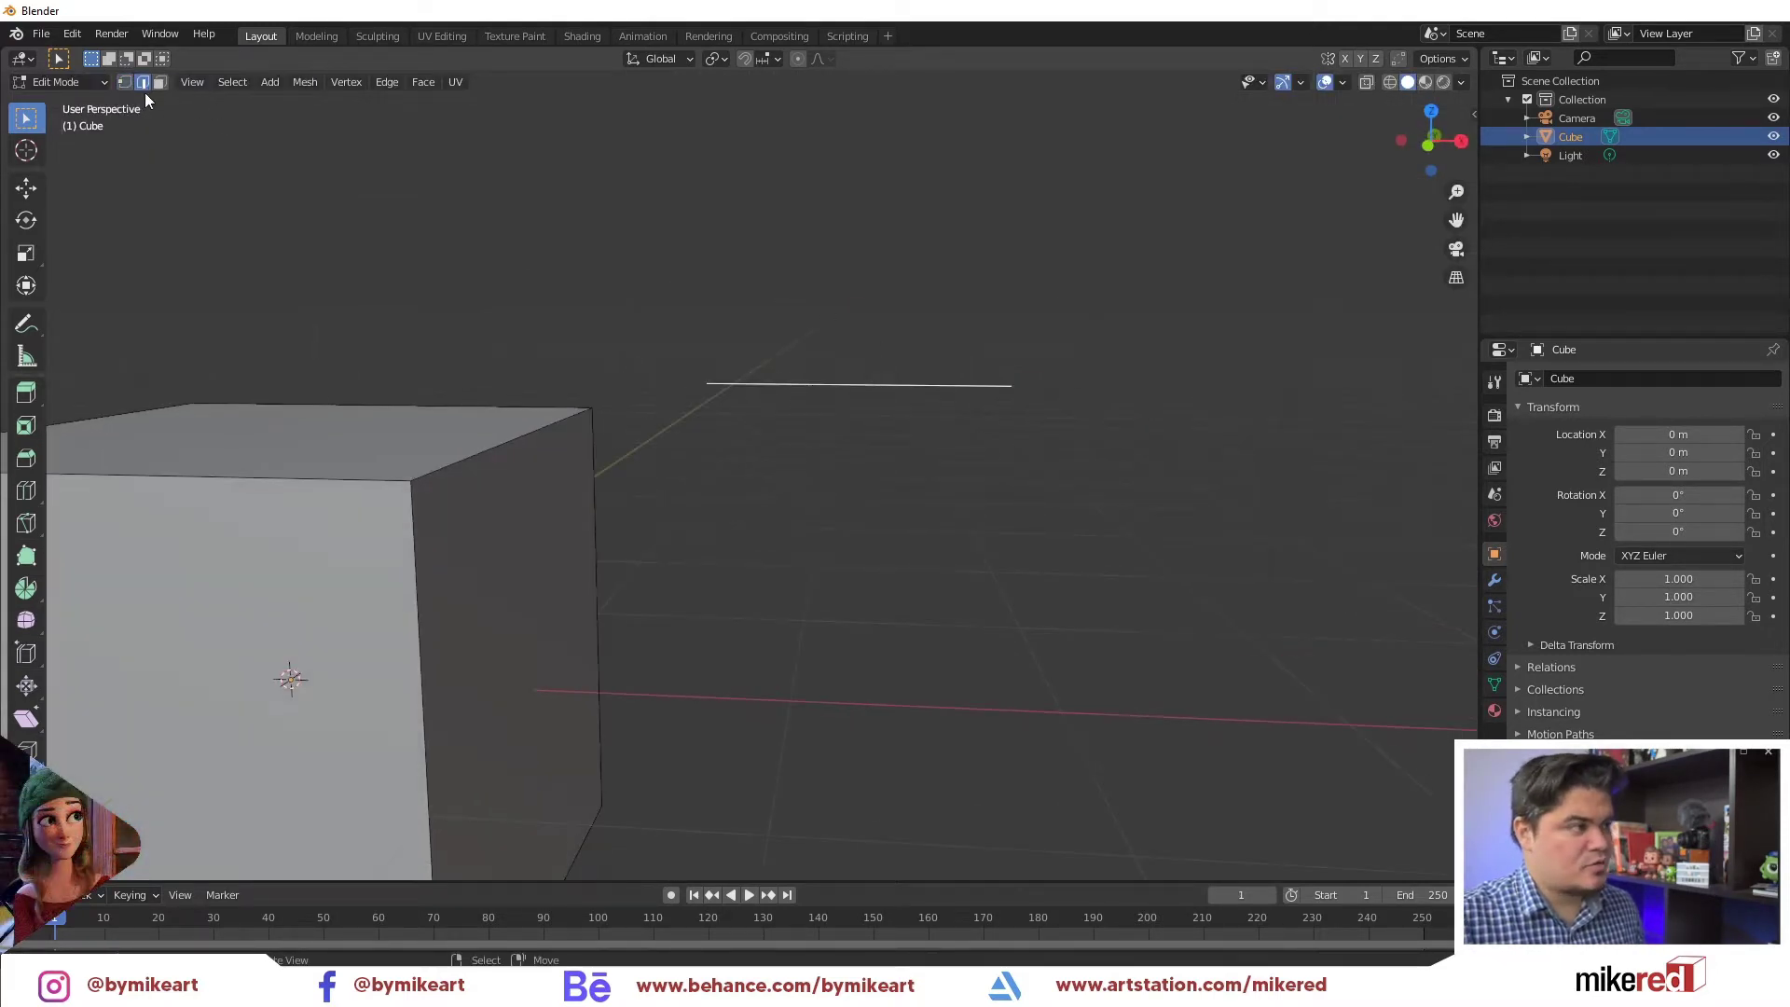
{"action": "key", "text": "KP_1"}
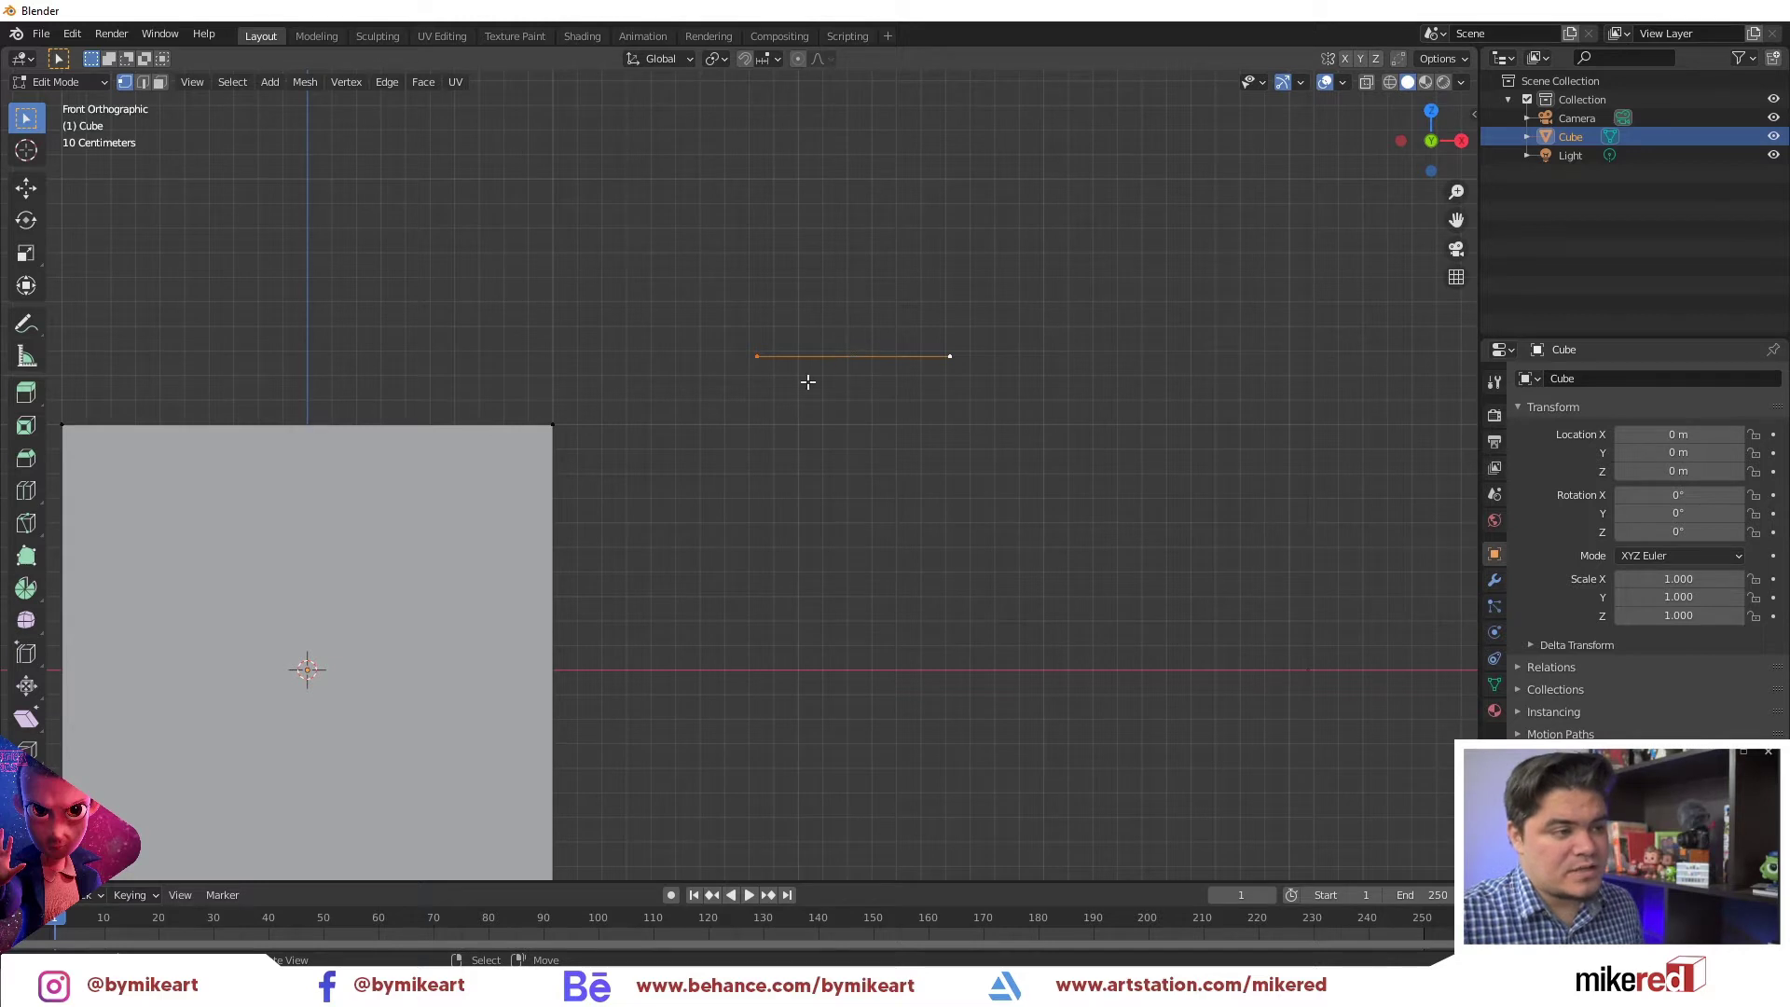
{"action": "middle_click_drag", "start_coordinate": [807, 381], "coordinate": [739, 405]}
{"action": "key", "text": "KP_1"}
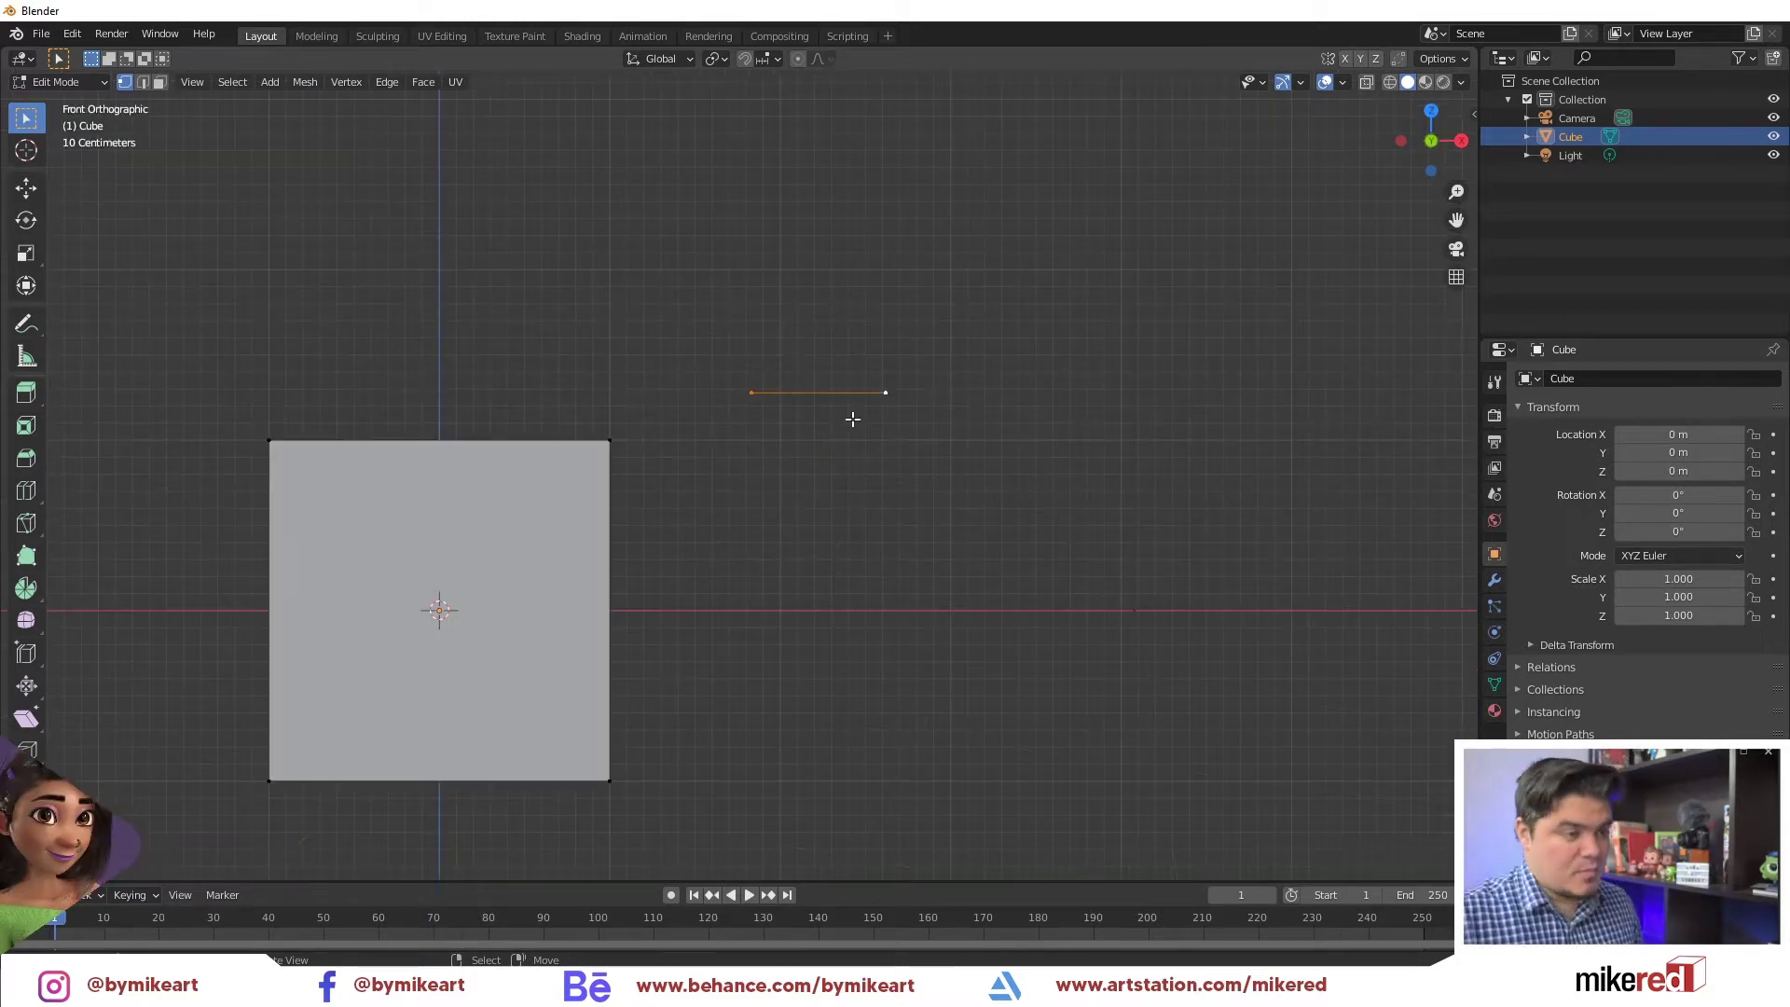
{"action": "key", "text": "e"}
{"action": "key", "text": "z"}
{"action": "left_click", "coordinate": [839, 548]}
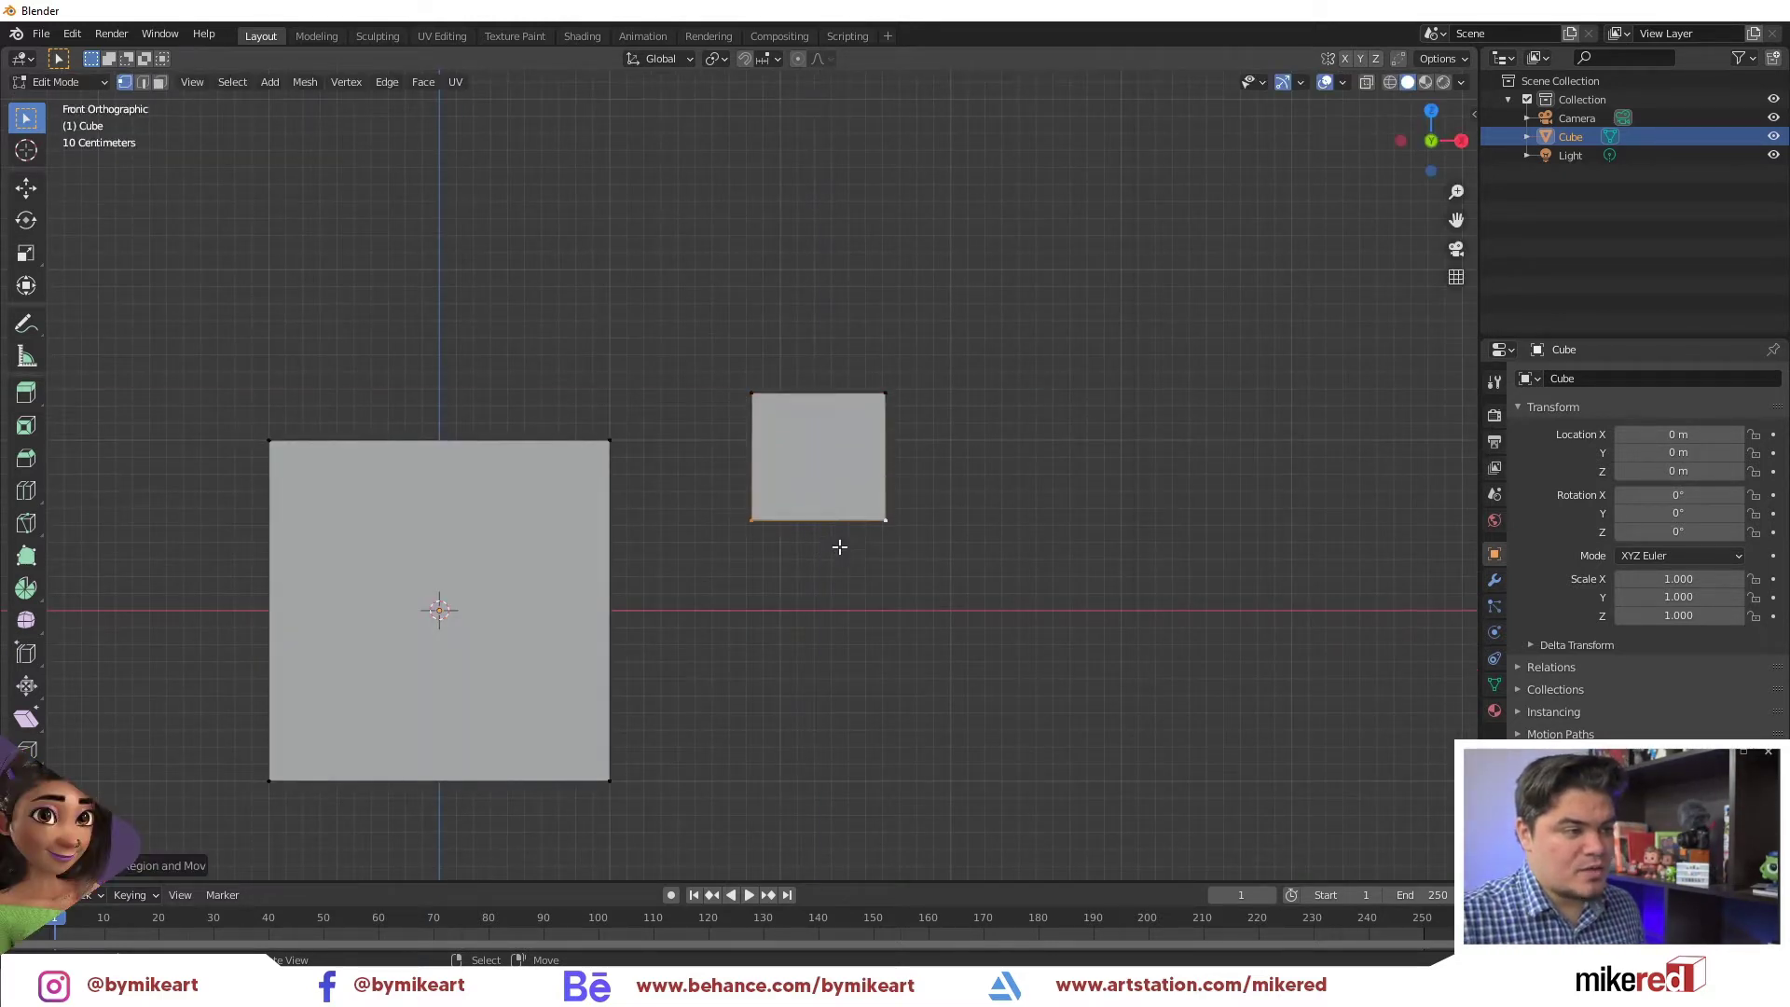
{"action": "middle_click_drag", "start_coordinate": [839, 548], "coordinate": [895, 549]}
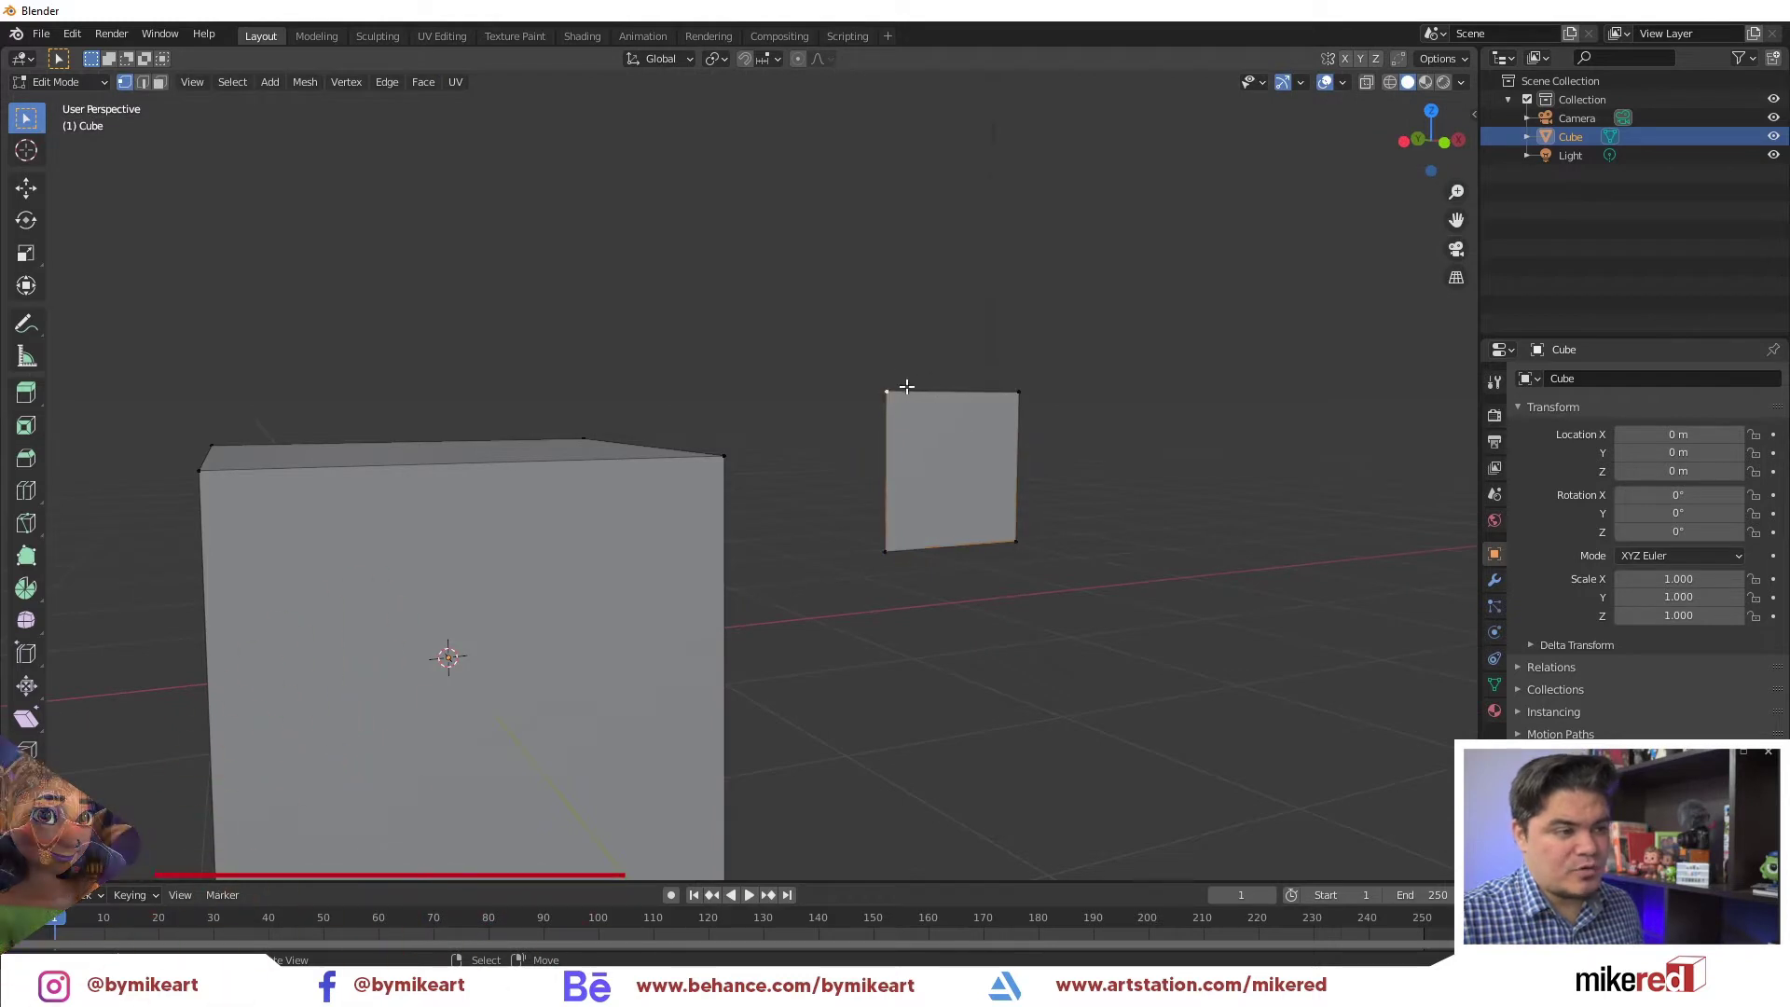
{"action": "key", "text": "ctrl+l"}
{"action": "mouse_move", "coordinate": [903, 383]}
{"action": "middle_mouse_down"}
{"action": "mouse_move", "coordinate": [931, 564]}
{"action": "mouse_move", "coordinate": [951, 571]}
{"action": "middle_mouse_up"}
Use the Extrude Region tool to pull the square plane outward into a small box beside the cube
{"action": "key", "text": "2"}
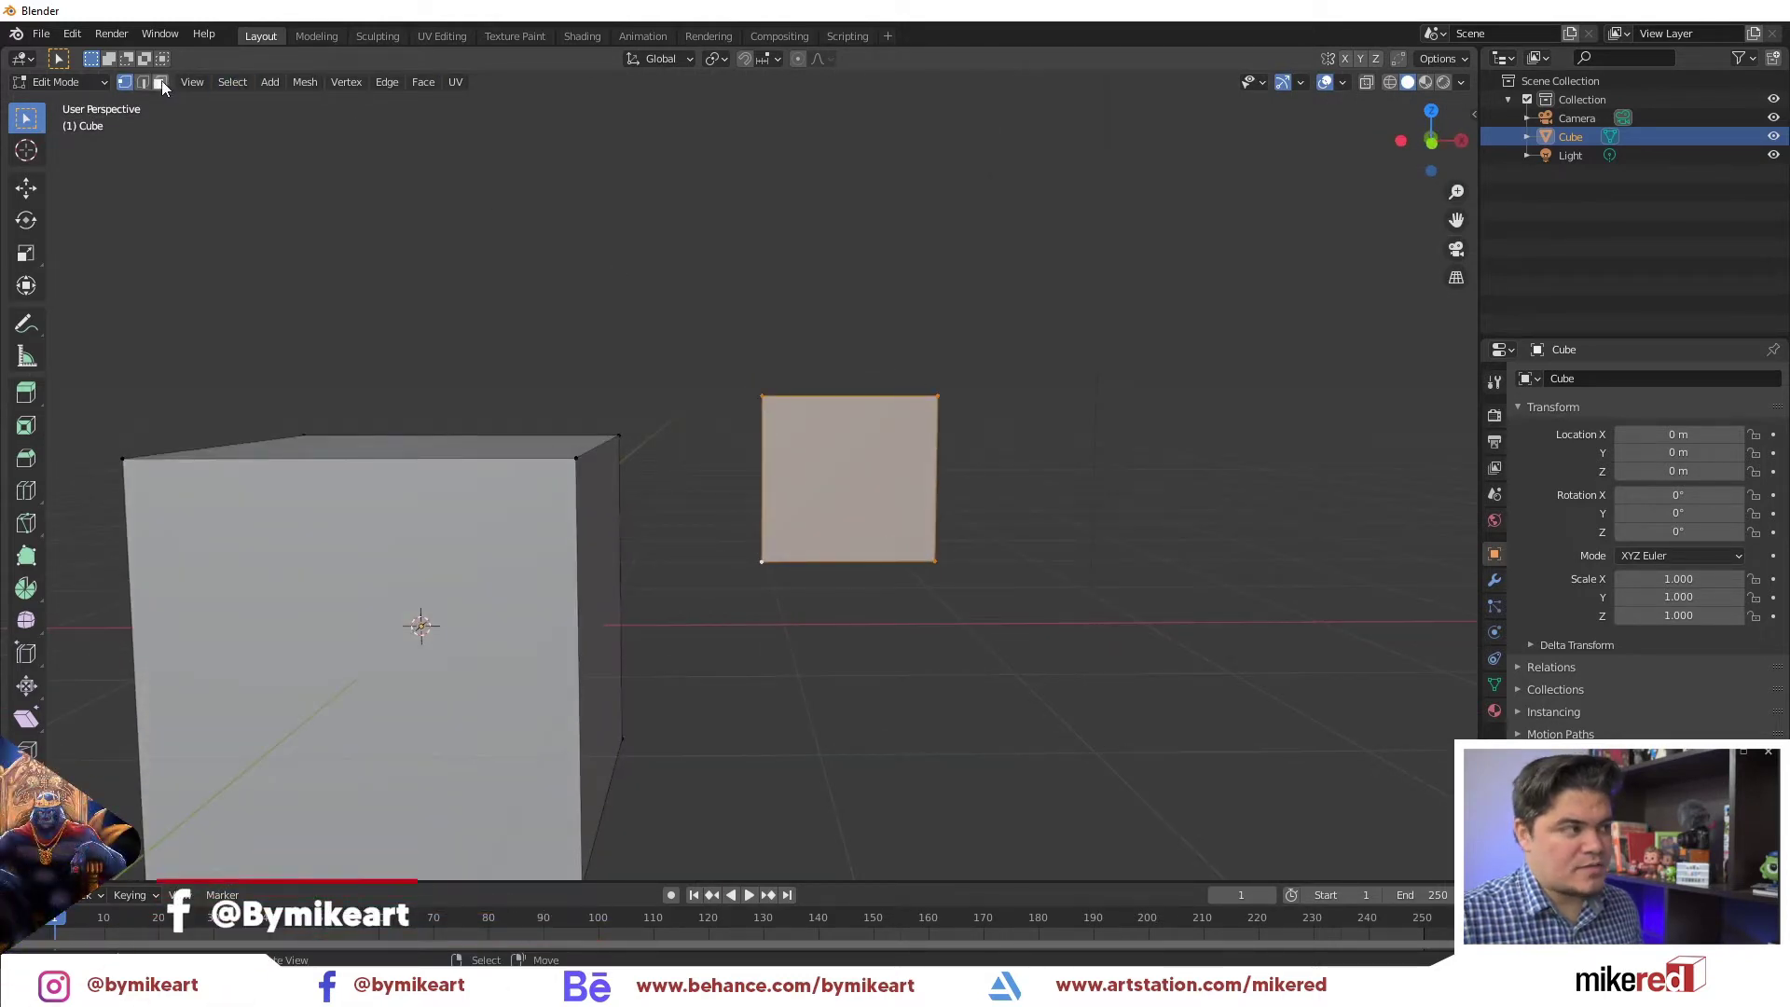
{"action": "mouse_move", "coordinate": [813, 569]}
{"action": "middle_mouse_down"}
{"action": "mouse_move", "coordinate": [885, 483]}
{"action": "mouse_move", "coordinate": [875, 545]}
{"action": "middle_mouse_up"}
{"action": "left_click", "coordinate": [907, 601]}
{"action": "left_click", "coordinate": [895, 517]}
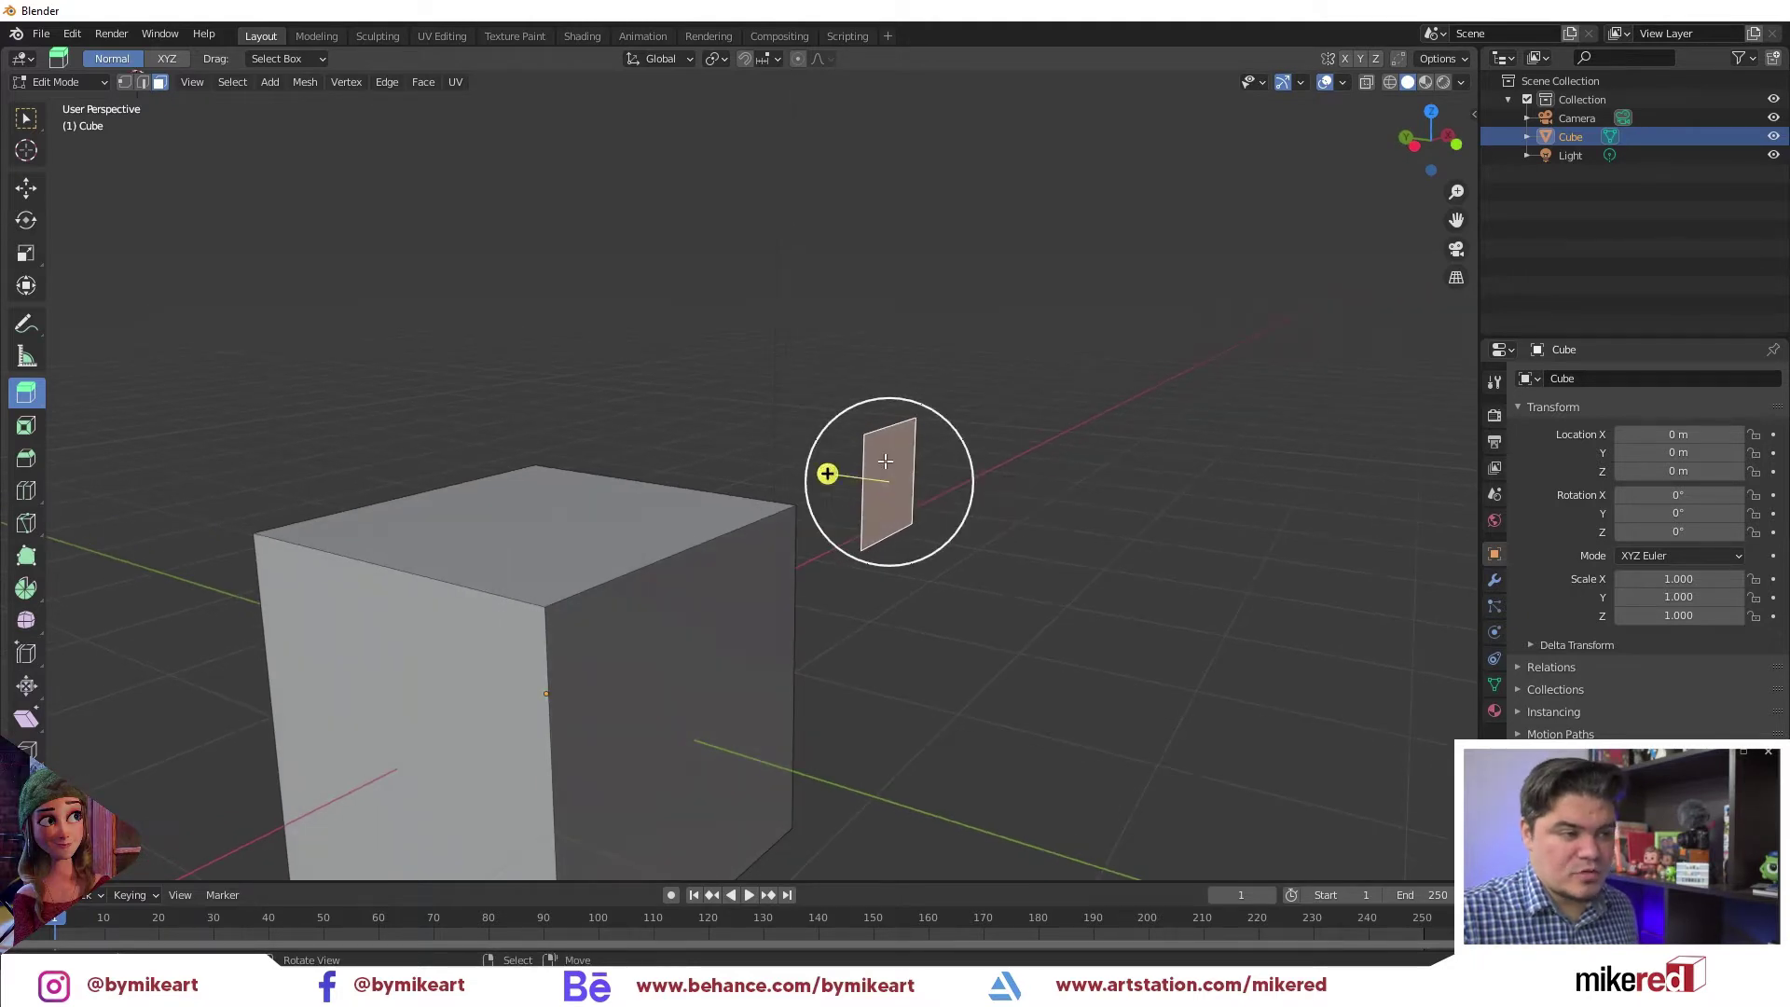
{"action": "middle_click_drag", "start_coordinate": [840, 470], "coordinate": [854, 473]}
{"action": "left_click_drag", "start_coordinate": [825, 477], "coordinate": [909, 531]}
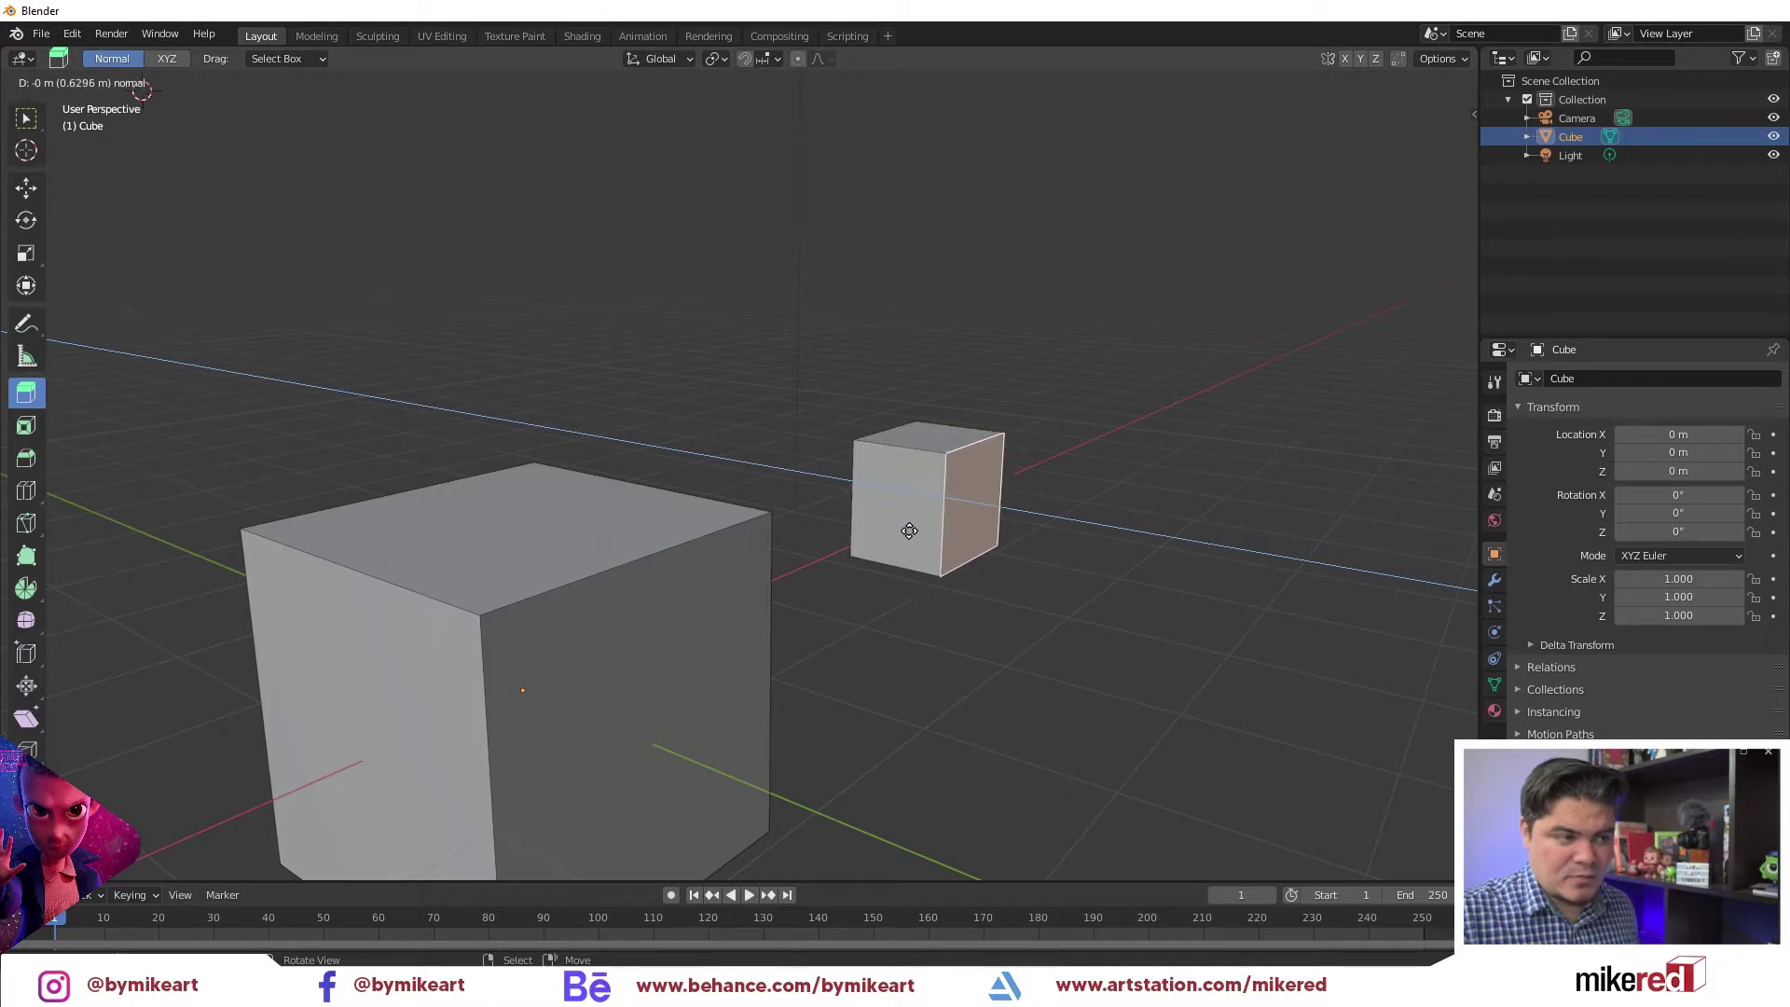
{"action": "right_click", "coordinate": [909, 531]}
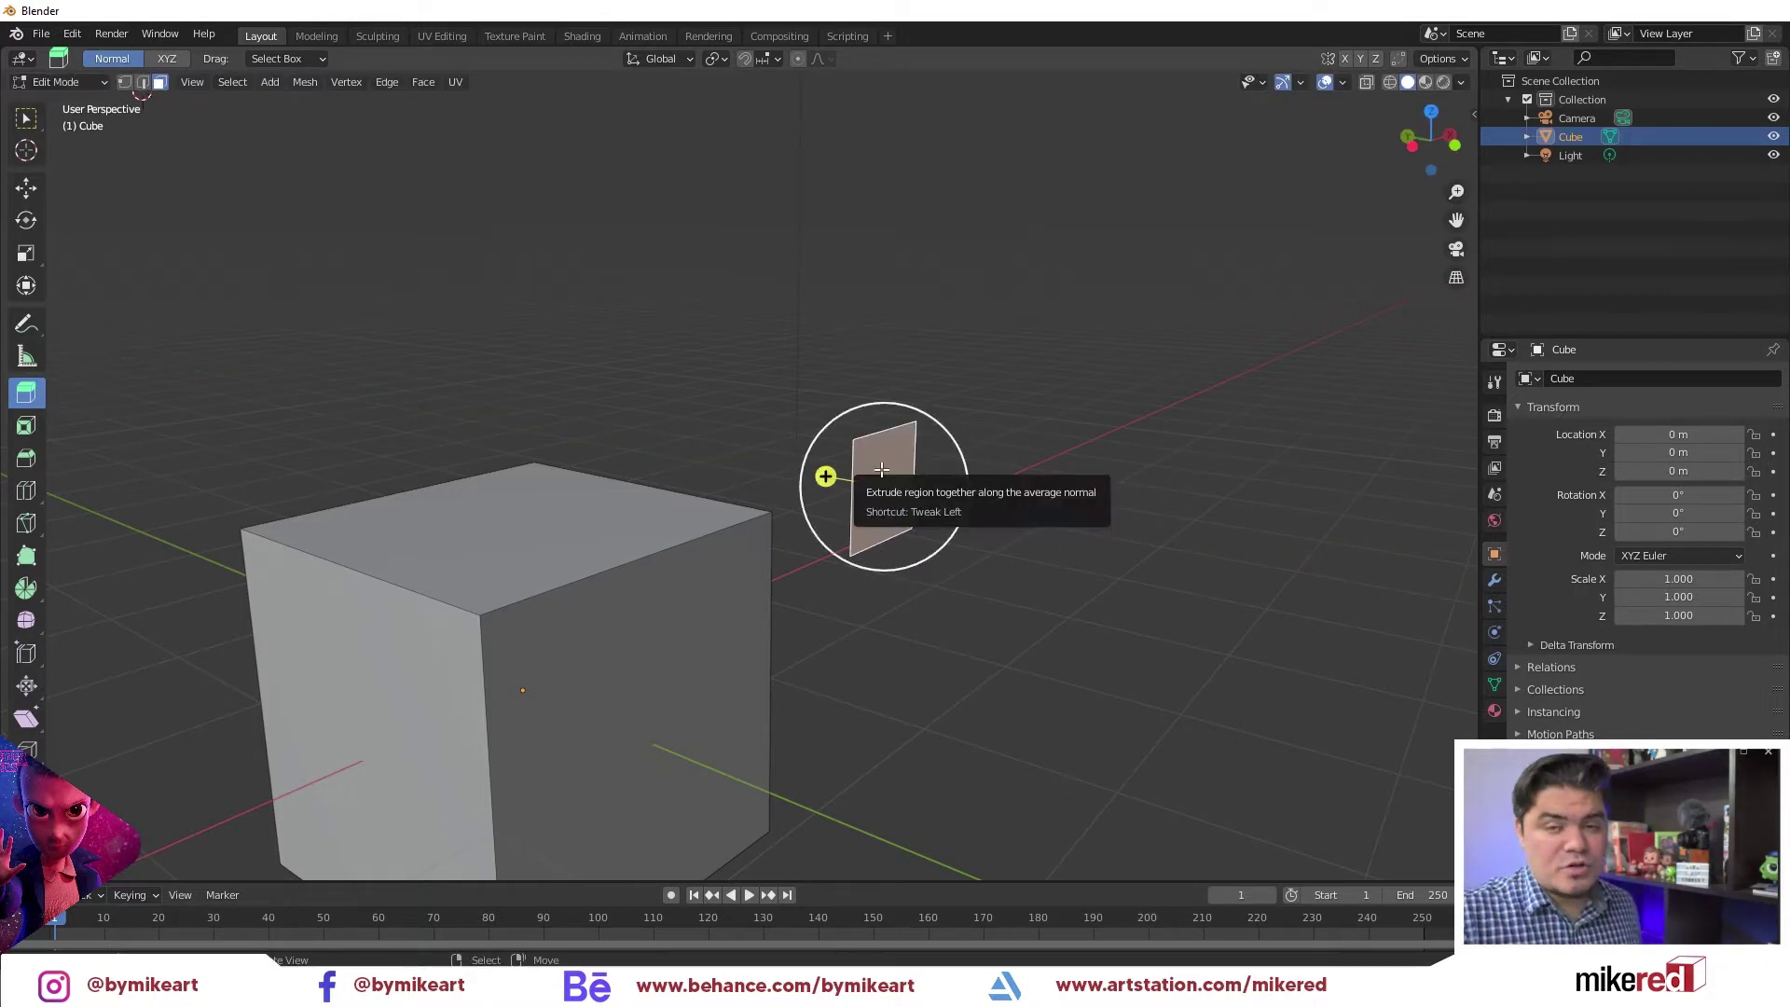
{"action": "mouse_move", "coordinate": [881, 469]}
{"action": "left_mouse_down"}
{"action": "mouse_move", "coordinate": [1007, 548]}
{"action": "mouse_move", "coordinate": [896, 513]}
{"action": "mouse_move", "coordinate": [978, 545]}
{"action": "left_mouse_up"}
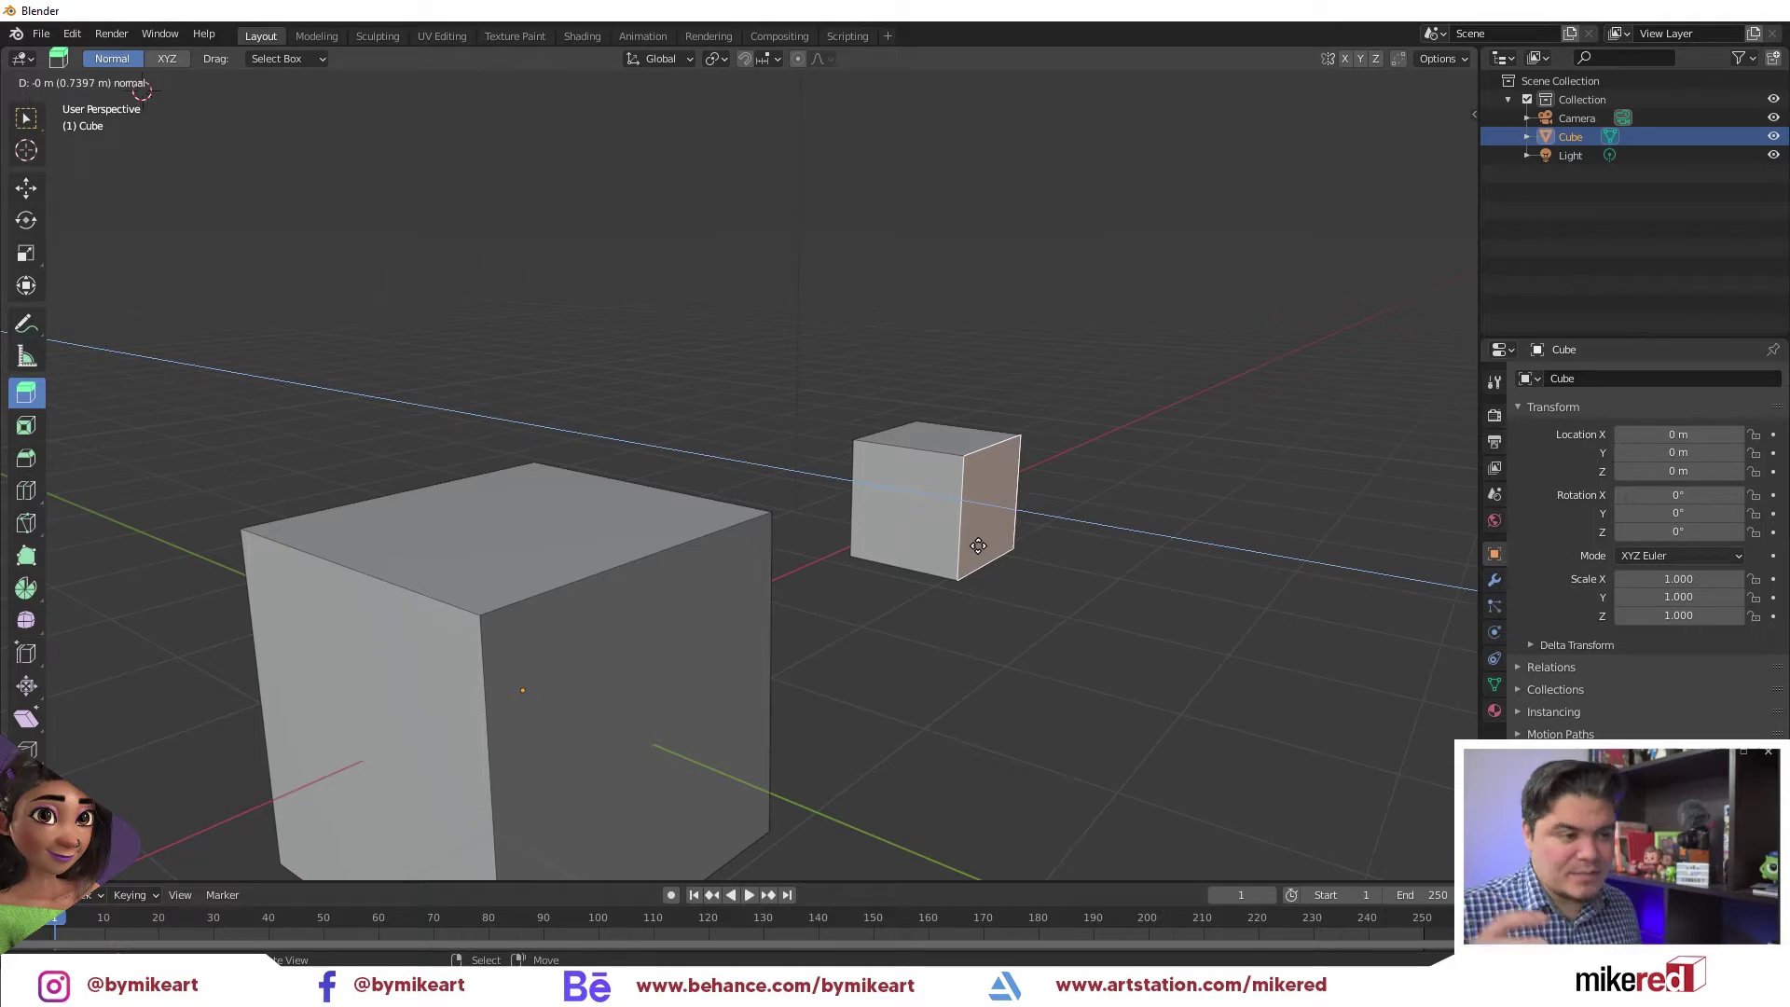
{"action": "mouse_move", "coordinate": [978, 545]}
{"action": "middle_mouse_down"}
{"action": "mouse_move", "coordinate": [979, 491]}
{"action": "mouse_move", "coordinate": [887, 524]}
{"action": "middle_mouse_up"}
{"action": "middle_click_drag", "start_coordinate": [899, 463], "coordinate": [829, 458]}
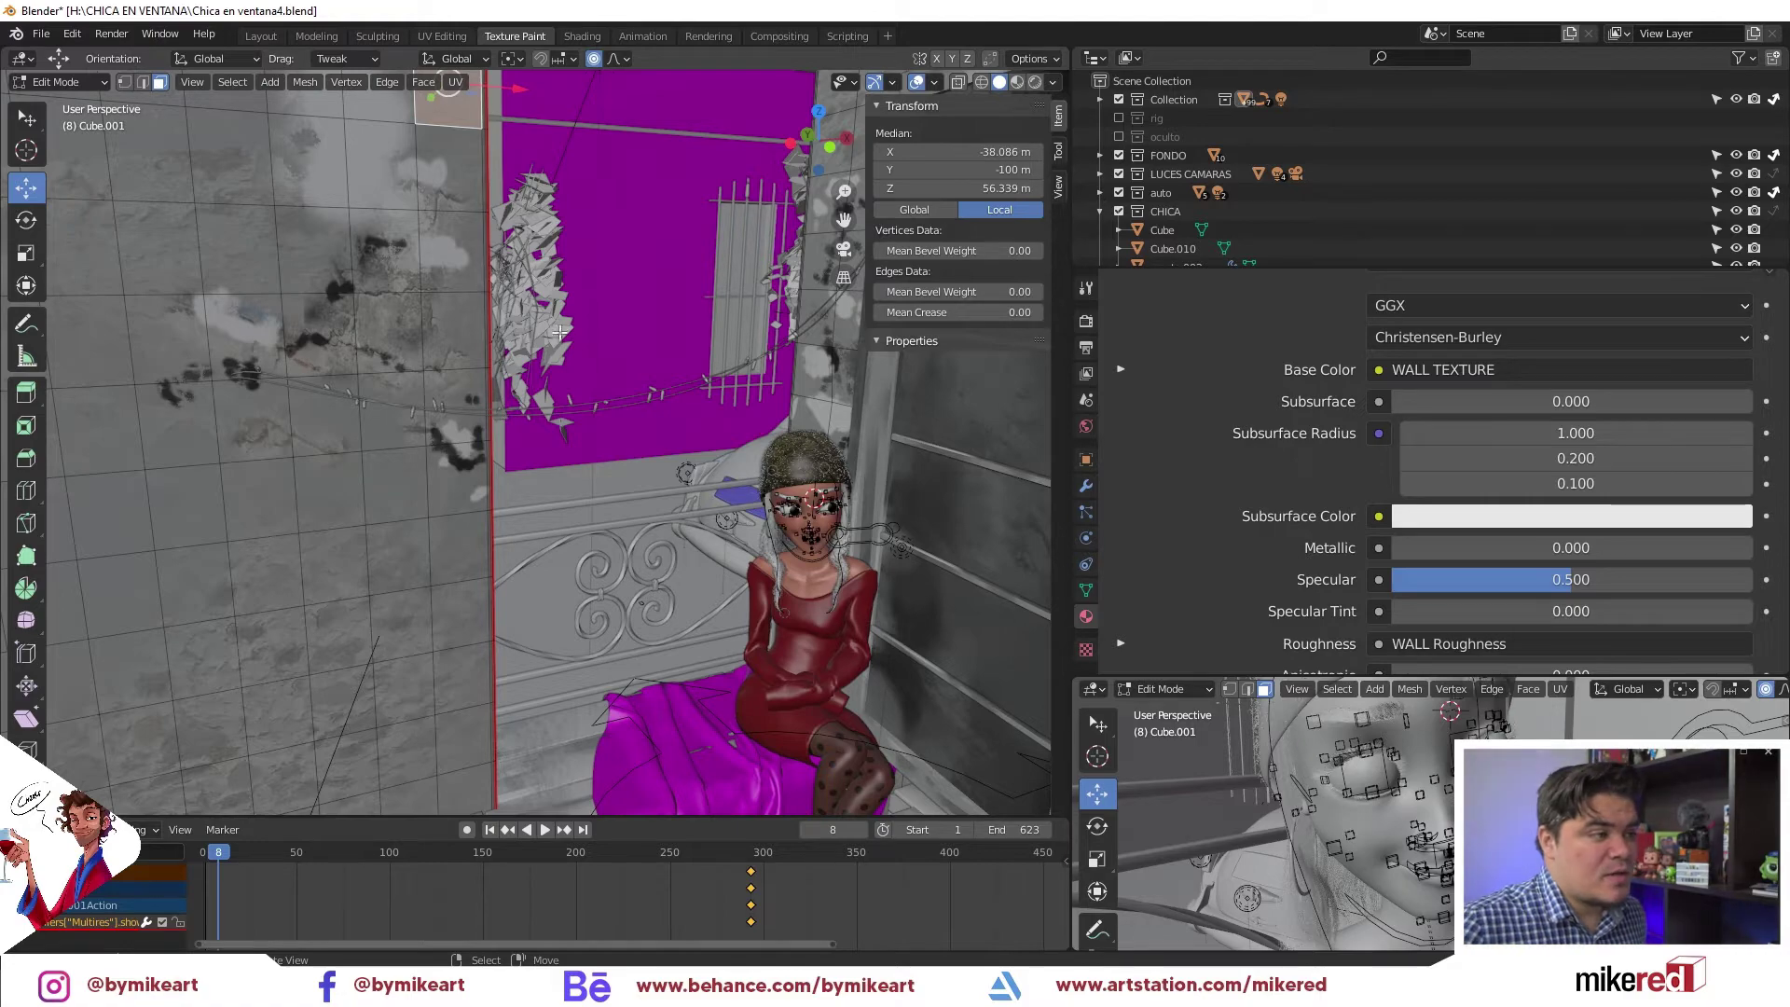
Zoom and orbit around the ivy leaves, select a leaf face, and view them in Rendered shading
{"action": "scroll", "coordinate": [504, 412], "scroll_direction": "up", "scroll_amount": 4}
{"action": "scroll", "coordinate": [592, 312], "scroll_direction": "up", "scroll_amount": 2}
{"action": "scroll", "coordinate": [591, 313], "scroll_direction": "up", "scroll_amount": 3}
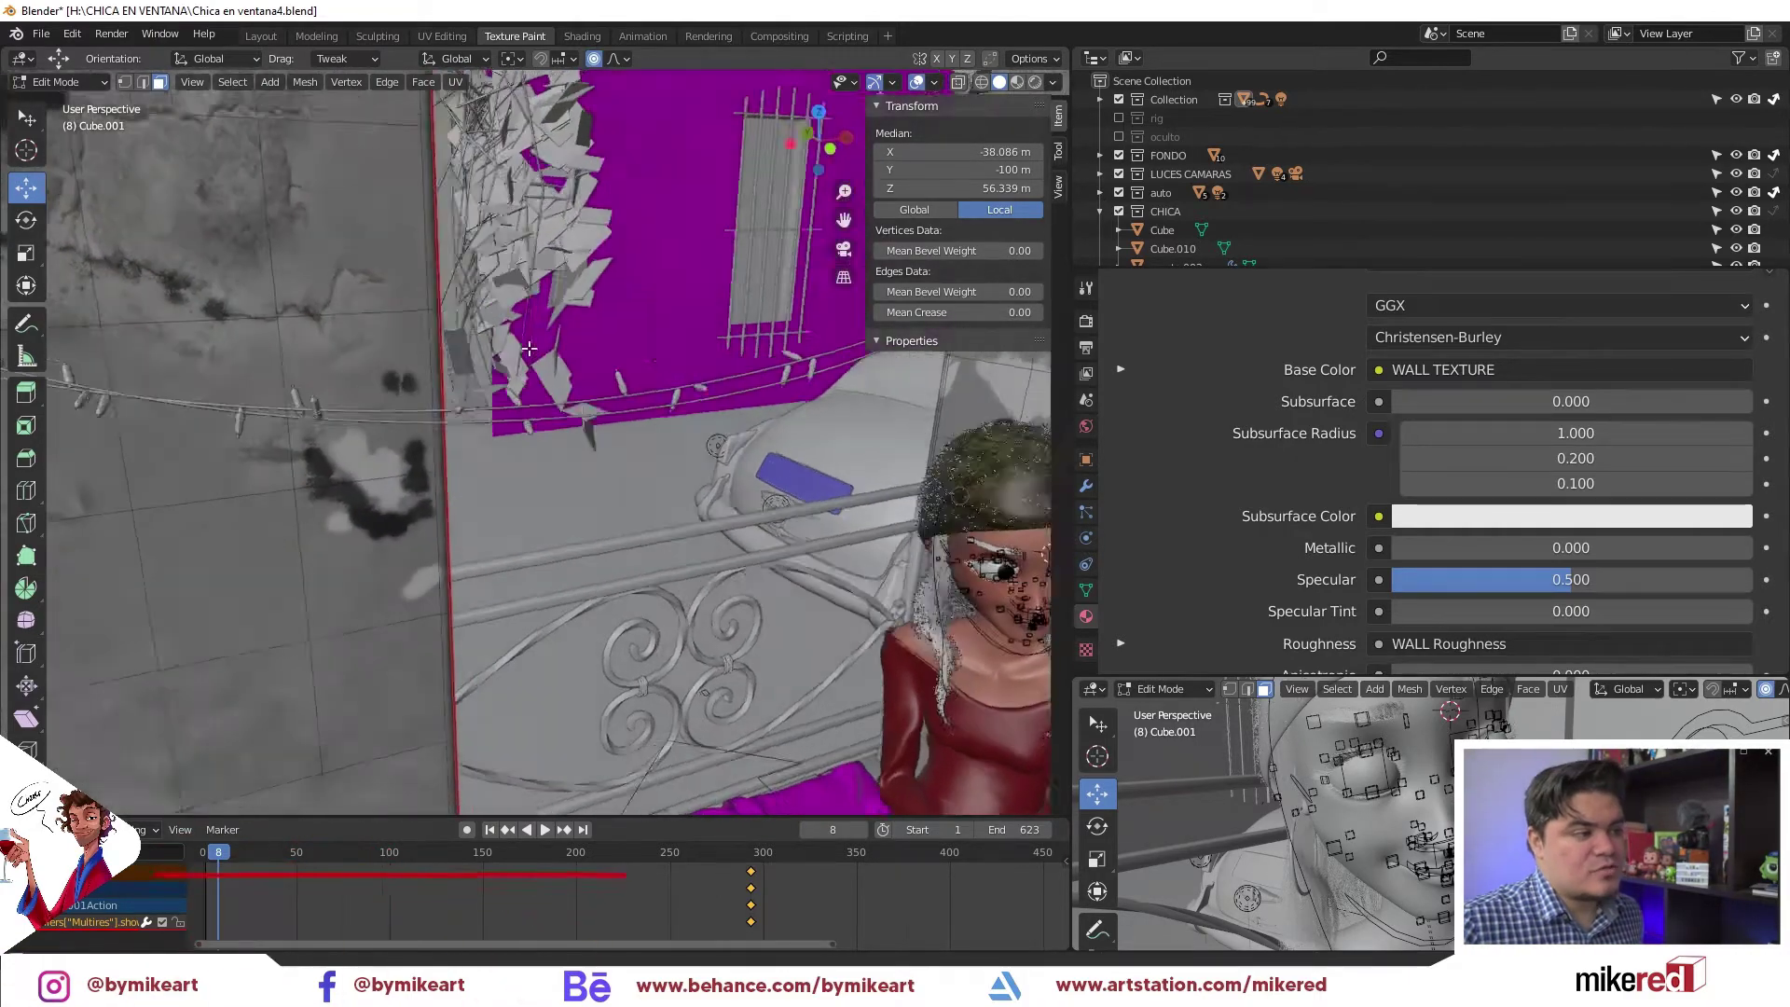
{"action": "scroll", "coordinate": [578, 296], "scroll_direction": "up", "scroll_amount": 2}
{"action": "key", "text": "alt+q"}
{"action": "scroll", "coordinate": [566, 280], "scroll_direction": "up", "scroll_amount": 1}
{"action": "mouse_move", "coordinate": [565, 279]}
{"action": "middle_mouse_down"}
{"action": "mouse_move", "coordinate": [447, 257]}
{"action": "mouse_move", "coordinate": [478, 397]}
{"action": "mouse_move", "coordinate": [572, 404]}
{"action": "mouse_move", "coordinate": [320, 351]}
{"action": "mouse_move", "coordinate": [200, 280]}
{"action": "mouse_move", "coordinate": [188, 292]}
{"action": "mouse_move", "coordinate": [269, 292]}
{"action": "mouse_move", "coordinate": [243, 308]}
{"action": "mouse_move", "coordinate": [373, 336]}
{"action": "mouse_move", "coordinate": [596, 336]}
{"action": "middle_mouse_up"}
{"action": "key", "text": "a"}
{"action": "left_click", "coordinate": [479, 397]}
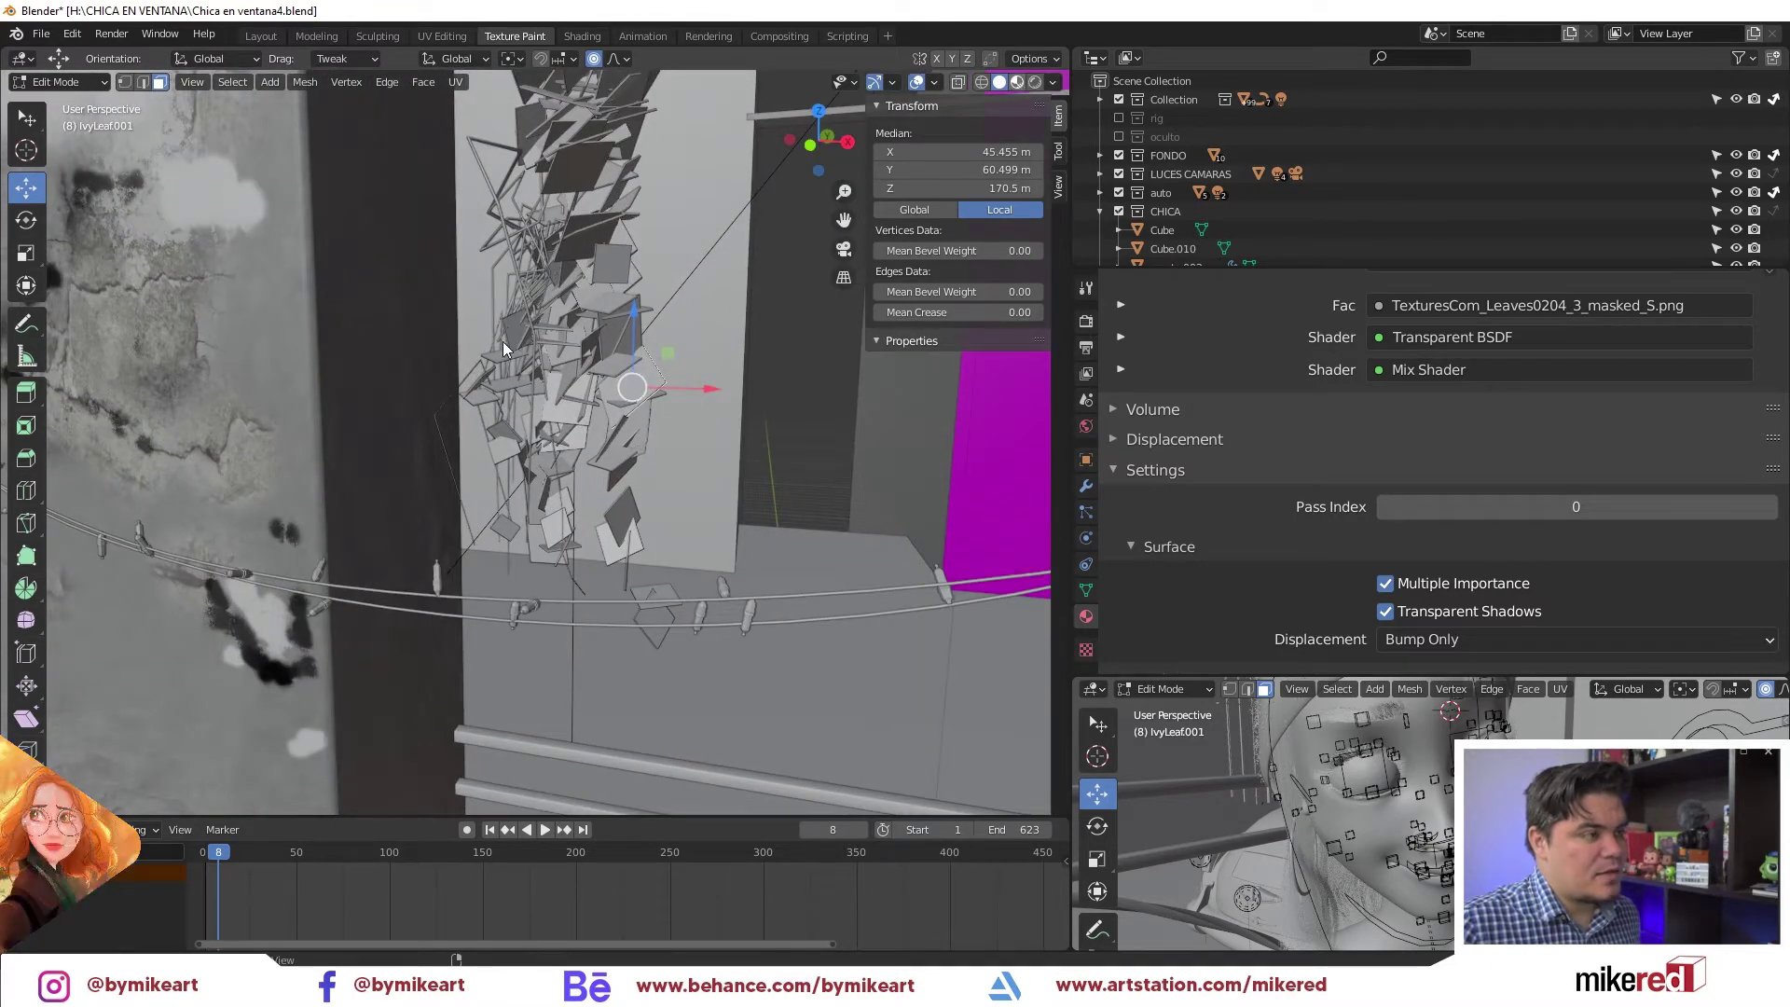
{"action": "key", "text": "z"}
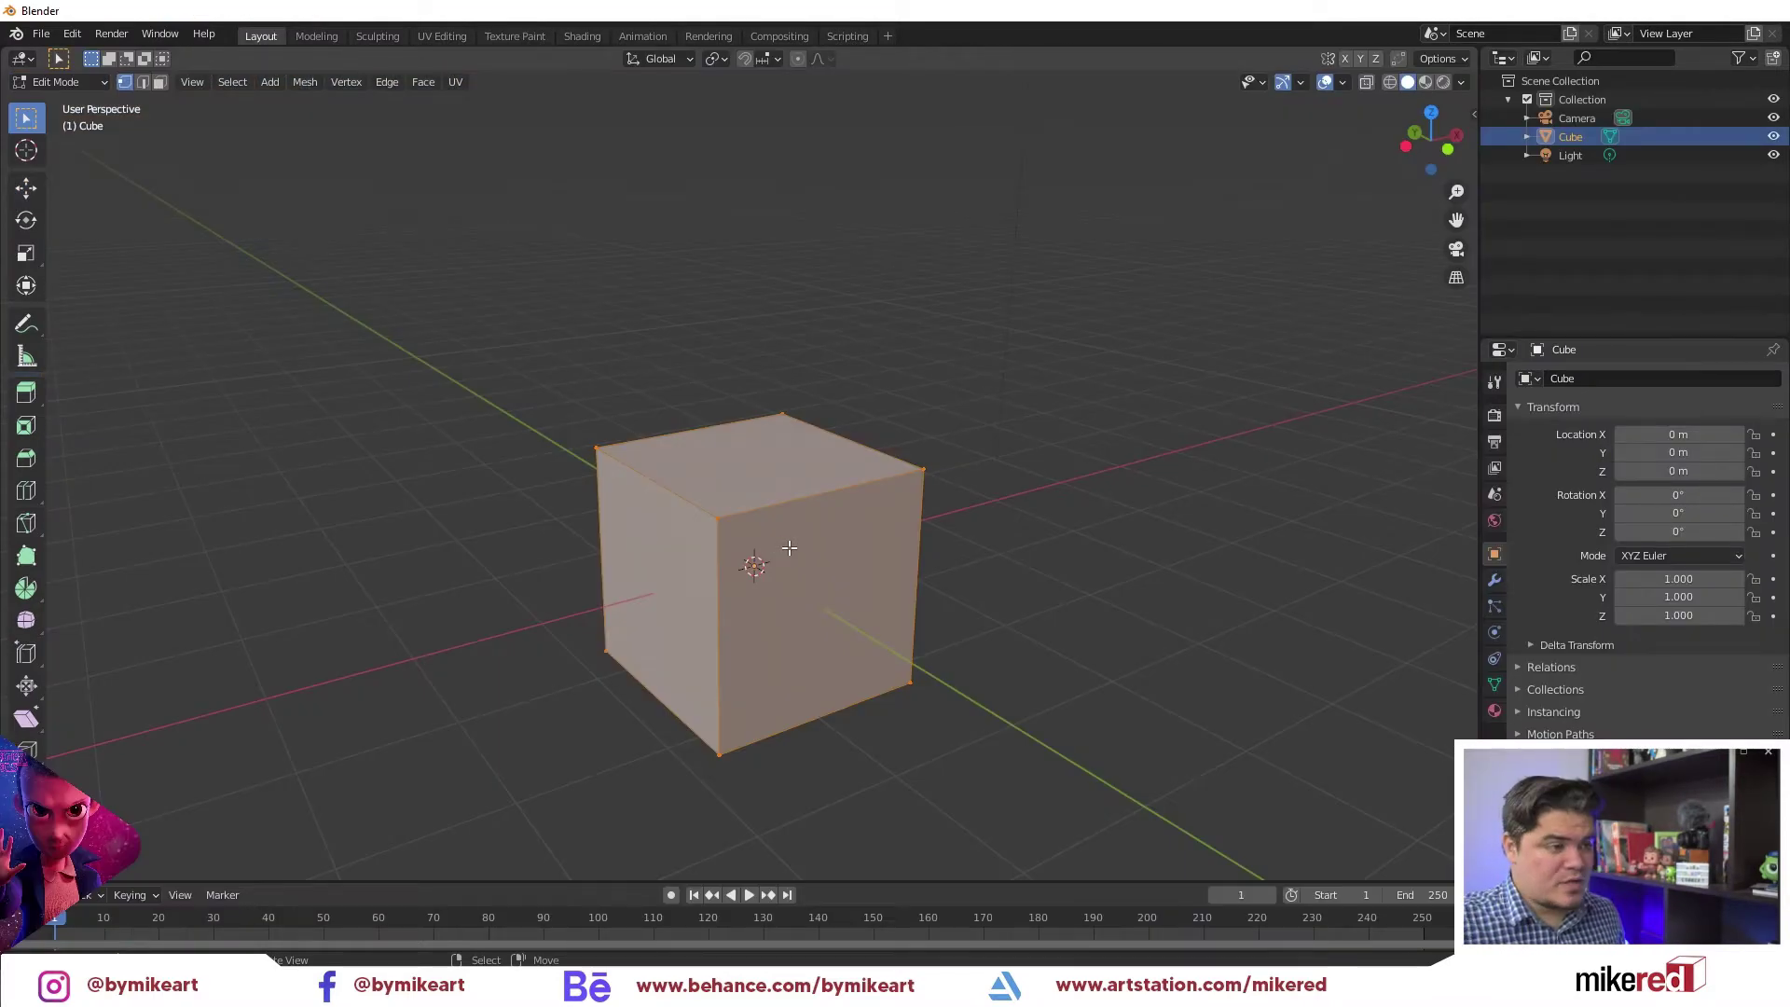
Add a loop cut and raise the top vertices along Z into a pointed gable roof
{"action": "left_click", "coordinate": [790, 548]}
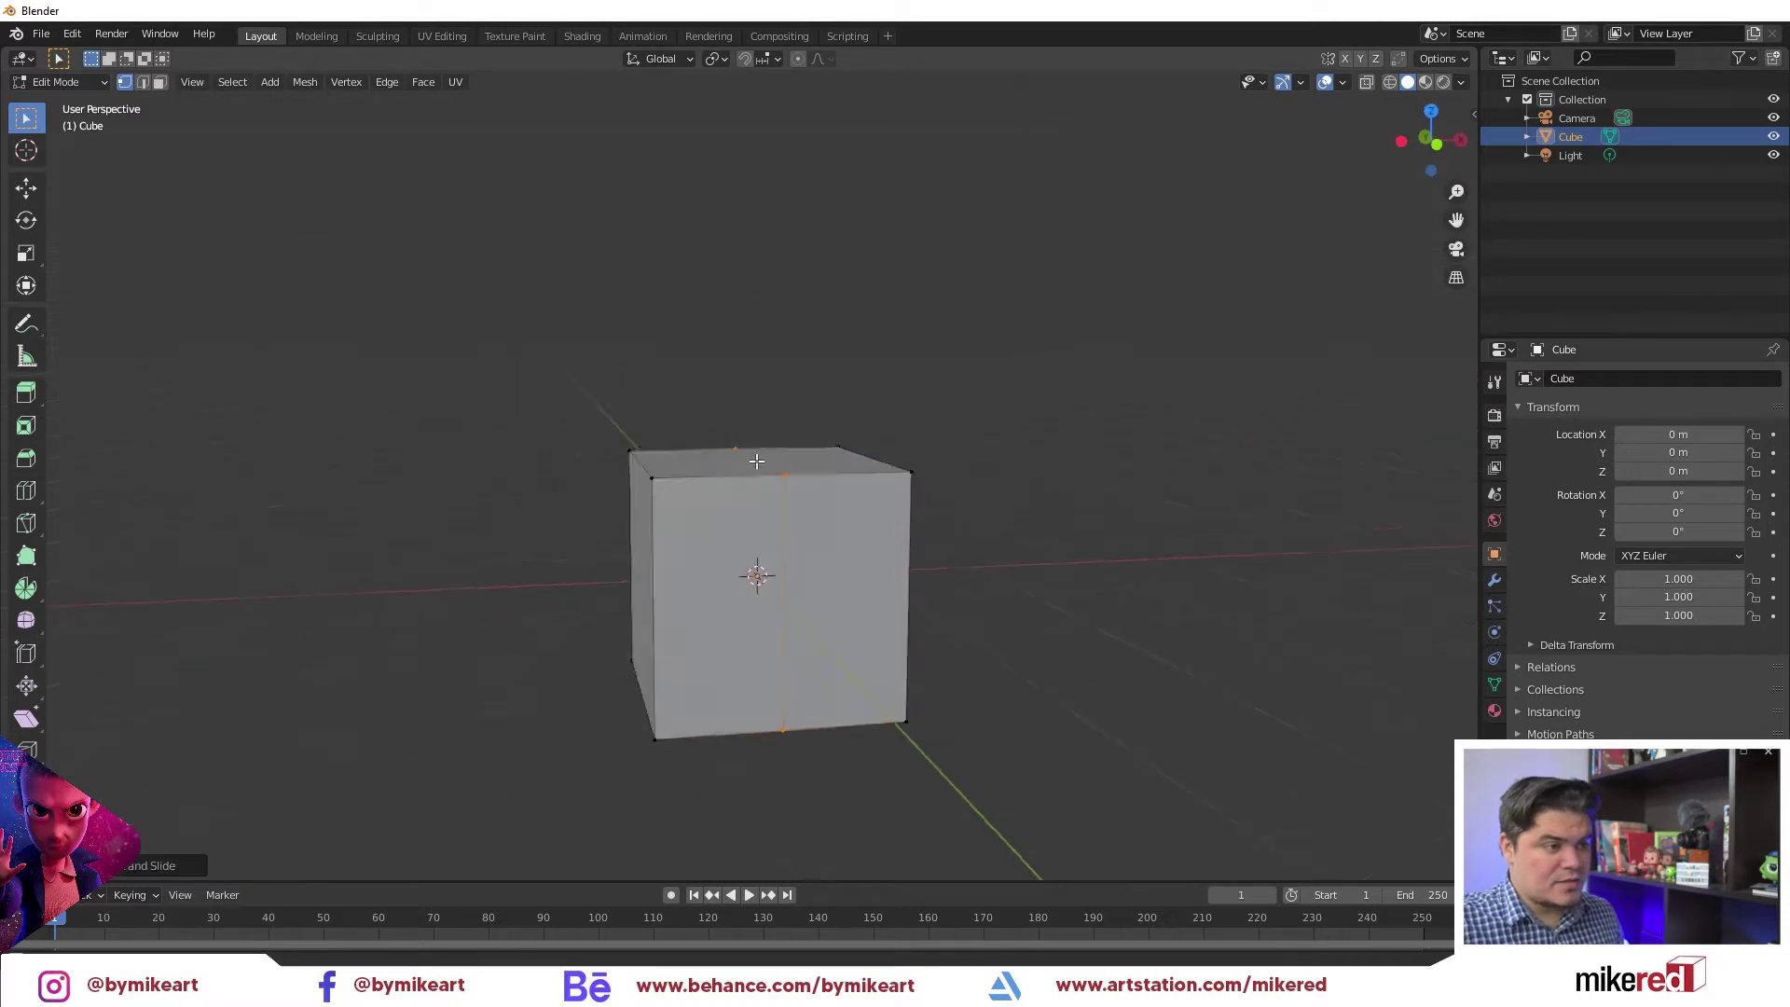
{"action": "mouse_move", "coordinate": [791, 548]}
{"action": "middle_mouse_down"}
{"action": "mouse_move", "coordinate": [748, 451]}
{"action": "mouse_move", "coordinate": [763, 466]}
{"action": "middle_mouse_up"}
{"action": "key", "text": "ctrl+Tab"}
{"action": "left_click", "coordinate": [710, 457]}
{"action": "key", "text": "g"}
{"action": "key", "text": "z"}
{"action": "left_click", "coordinate": [769, 352]}
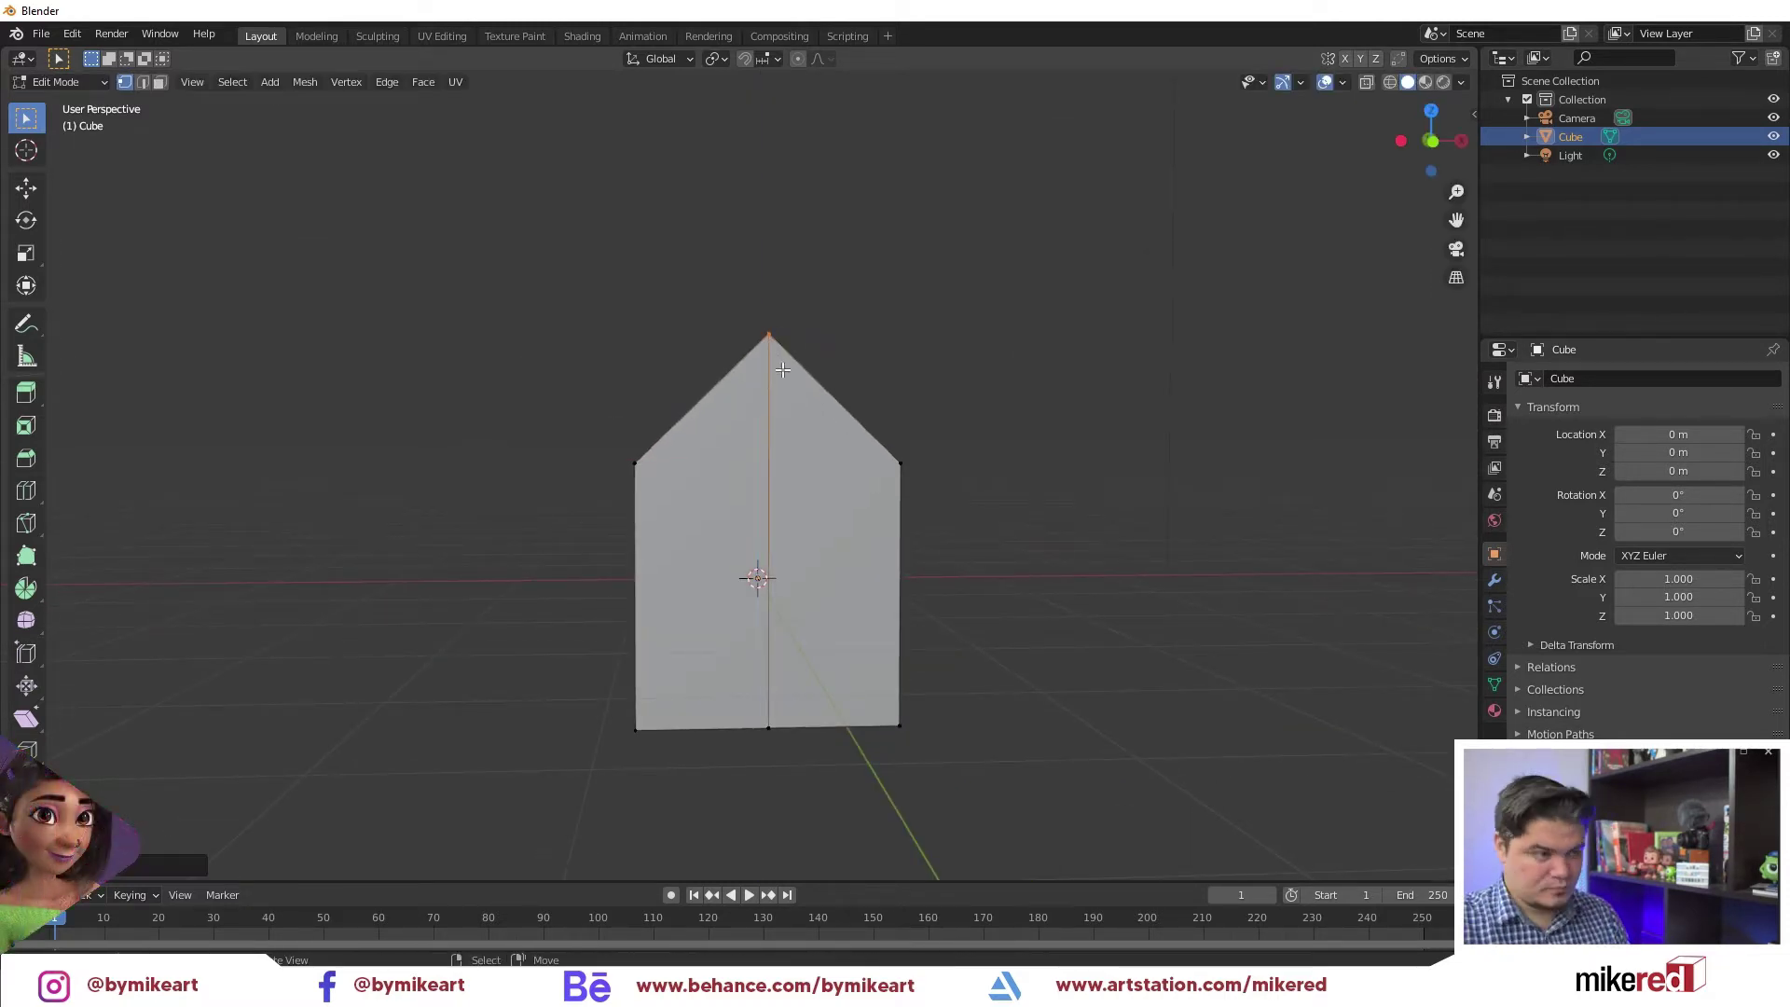
Extrude the house's right side face outward in Face select mode
{"action": "key", "text": "3"}
{"action": "mouse_move", "coordinate": [783, 370]}
{"action": "middle_mouse_down"}
{"action": "mouse_move", "coordinate": [803, 529]}
{"action": "mouse_move", "coordinate": [884, 527]}
{"action": "middle_mouse_up"}
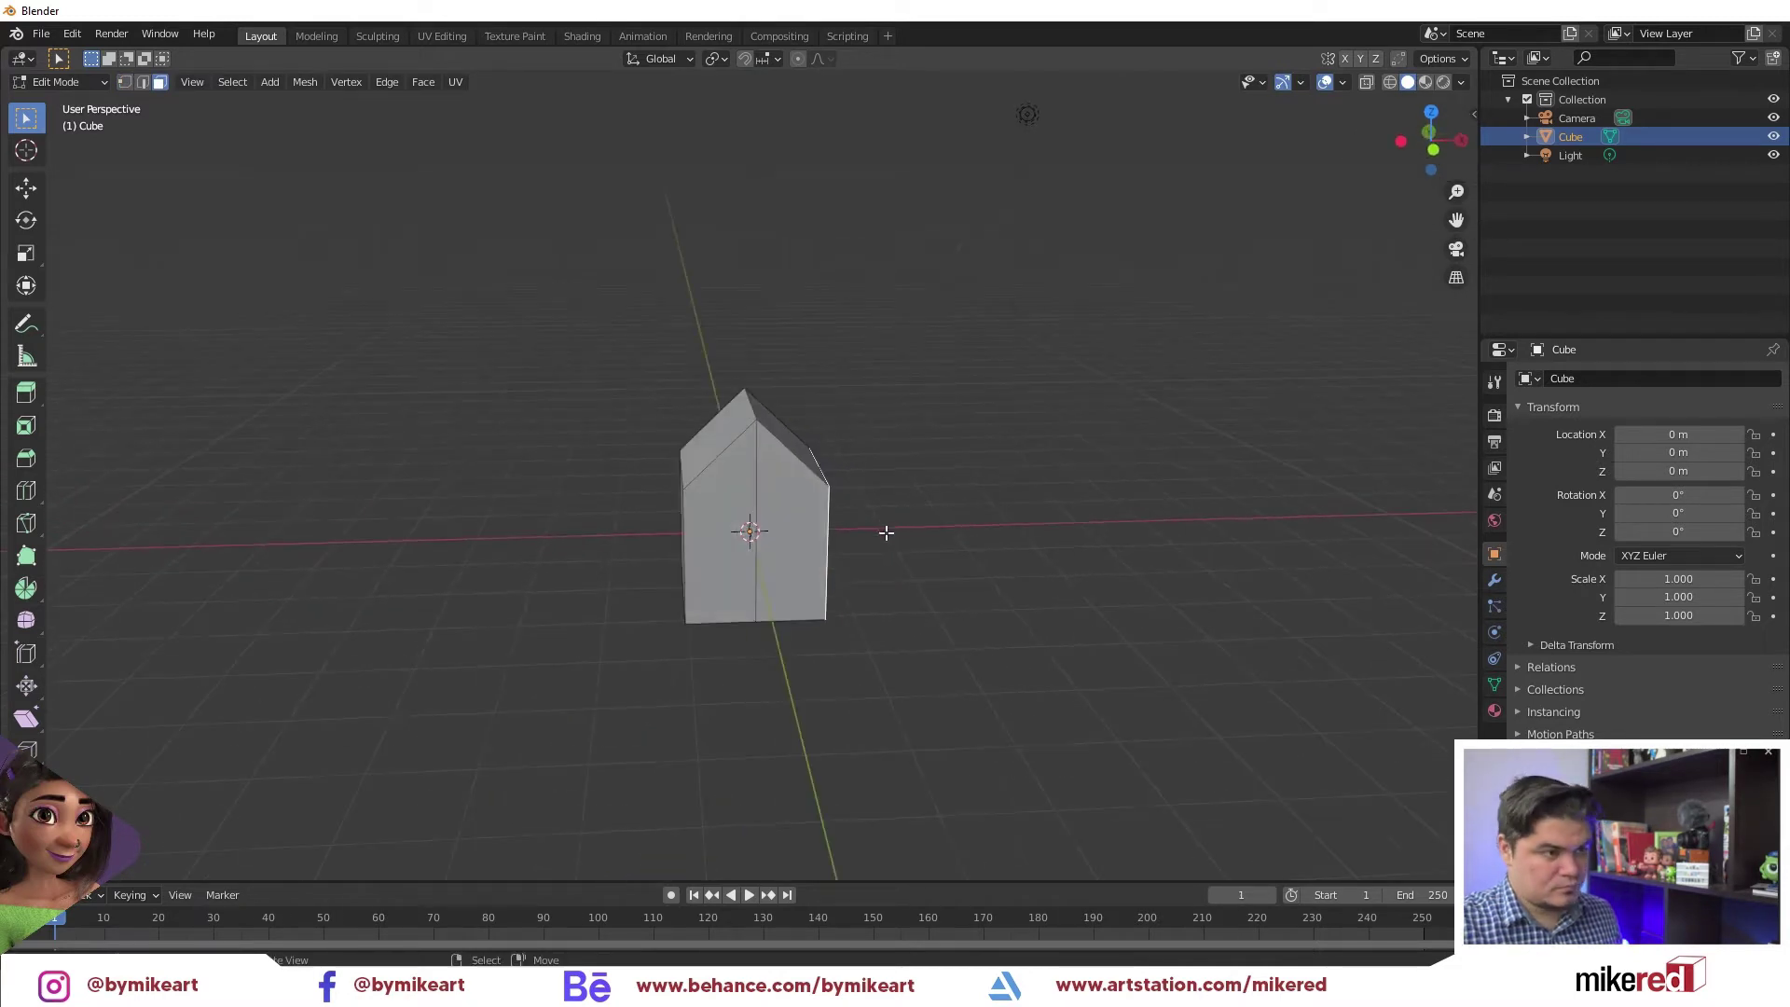
{"action": "key", "text": "e"}
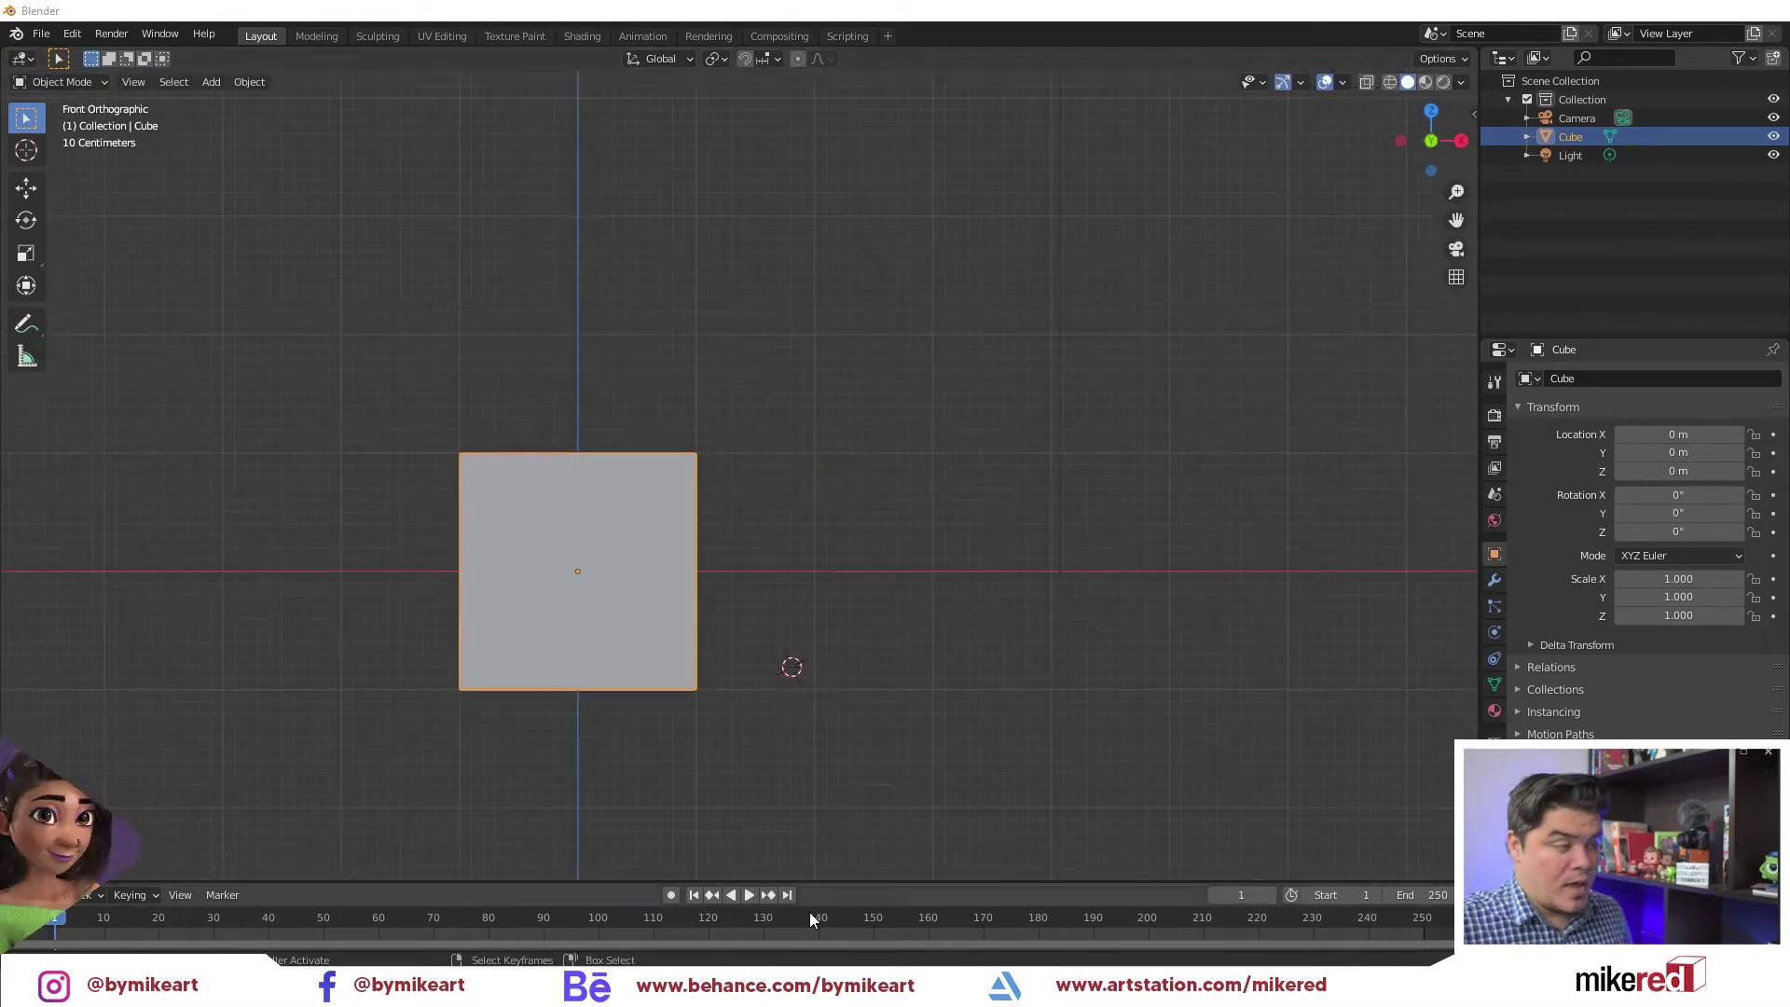
Orbit from Front Orthographic to a perspective view and pick Edit Mode from the mode dropdown
{"action": "middle_click_drag", "start_coordinate": [433, 512], "coordinate": [519, 527]}
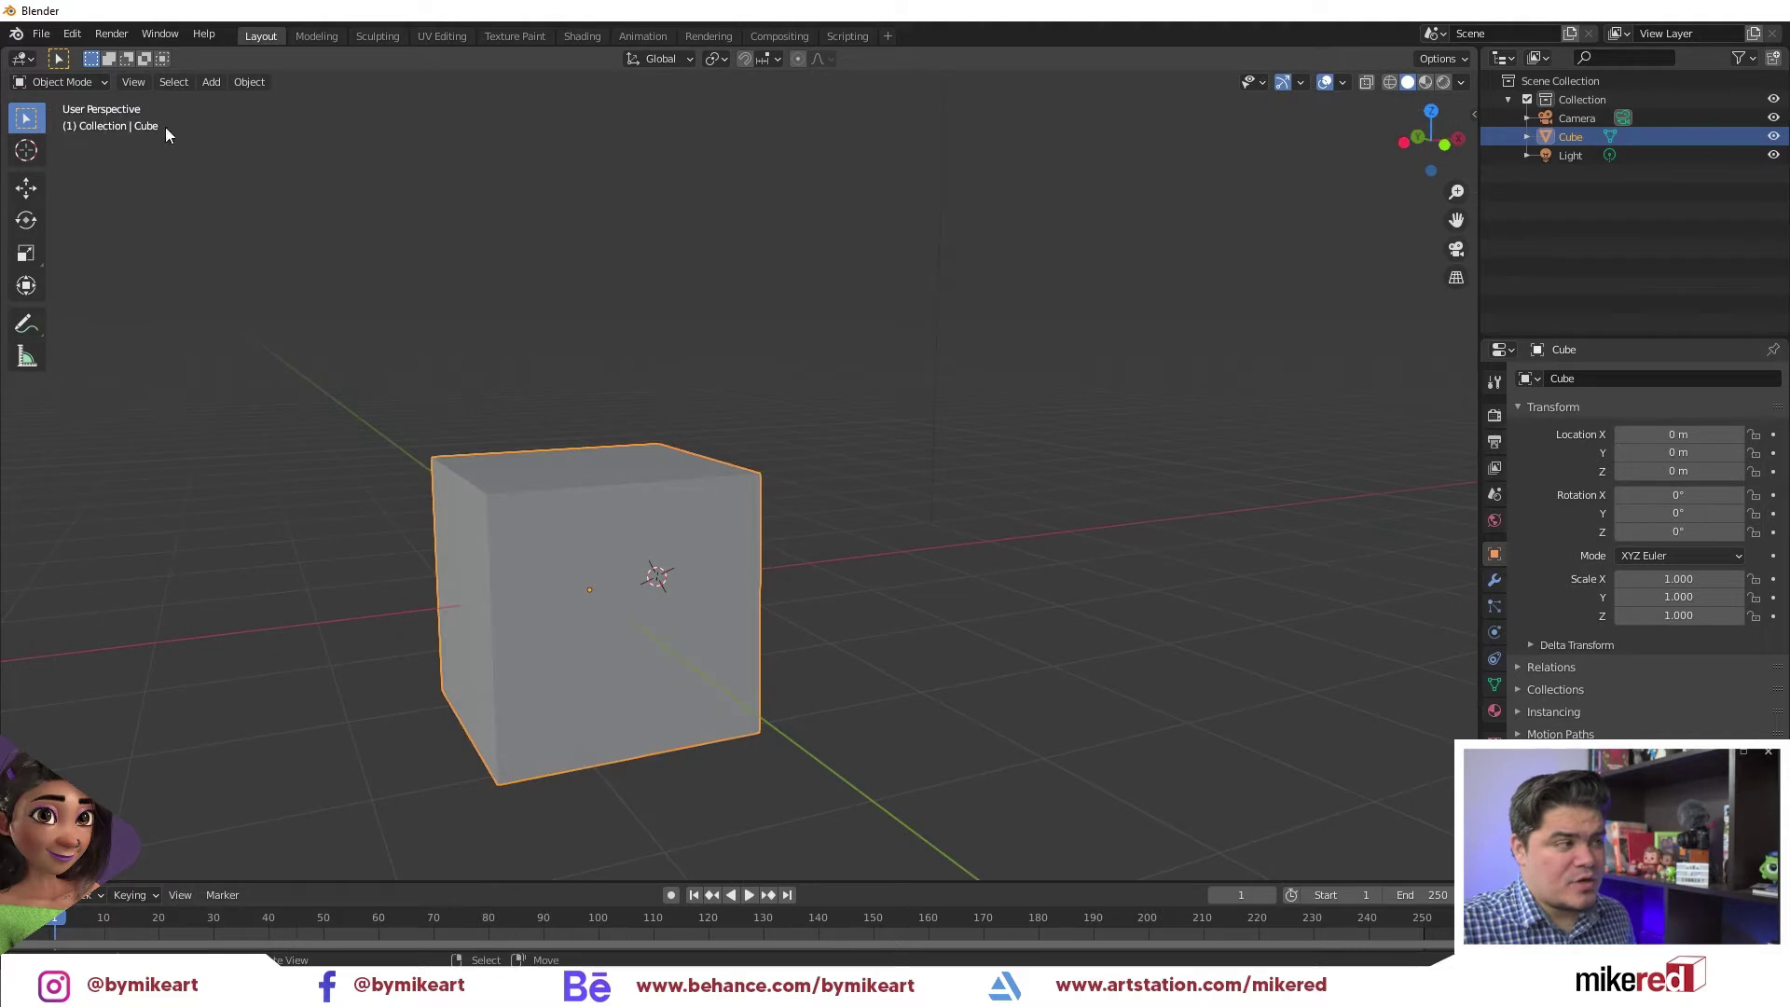
{"action": "left_click", "coordinate": [71, 81]}
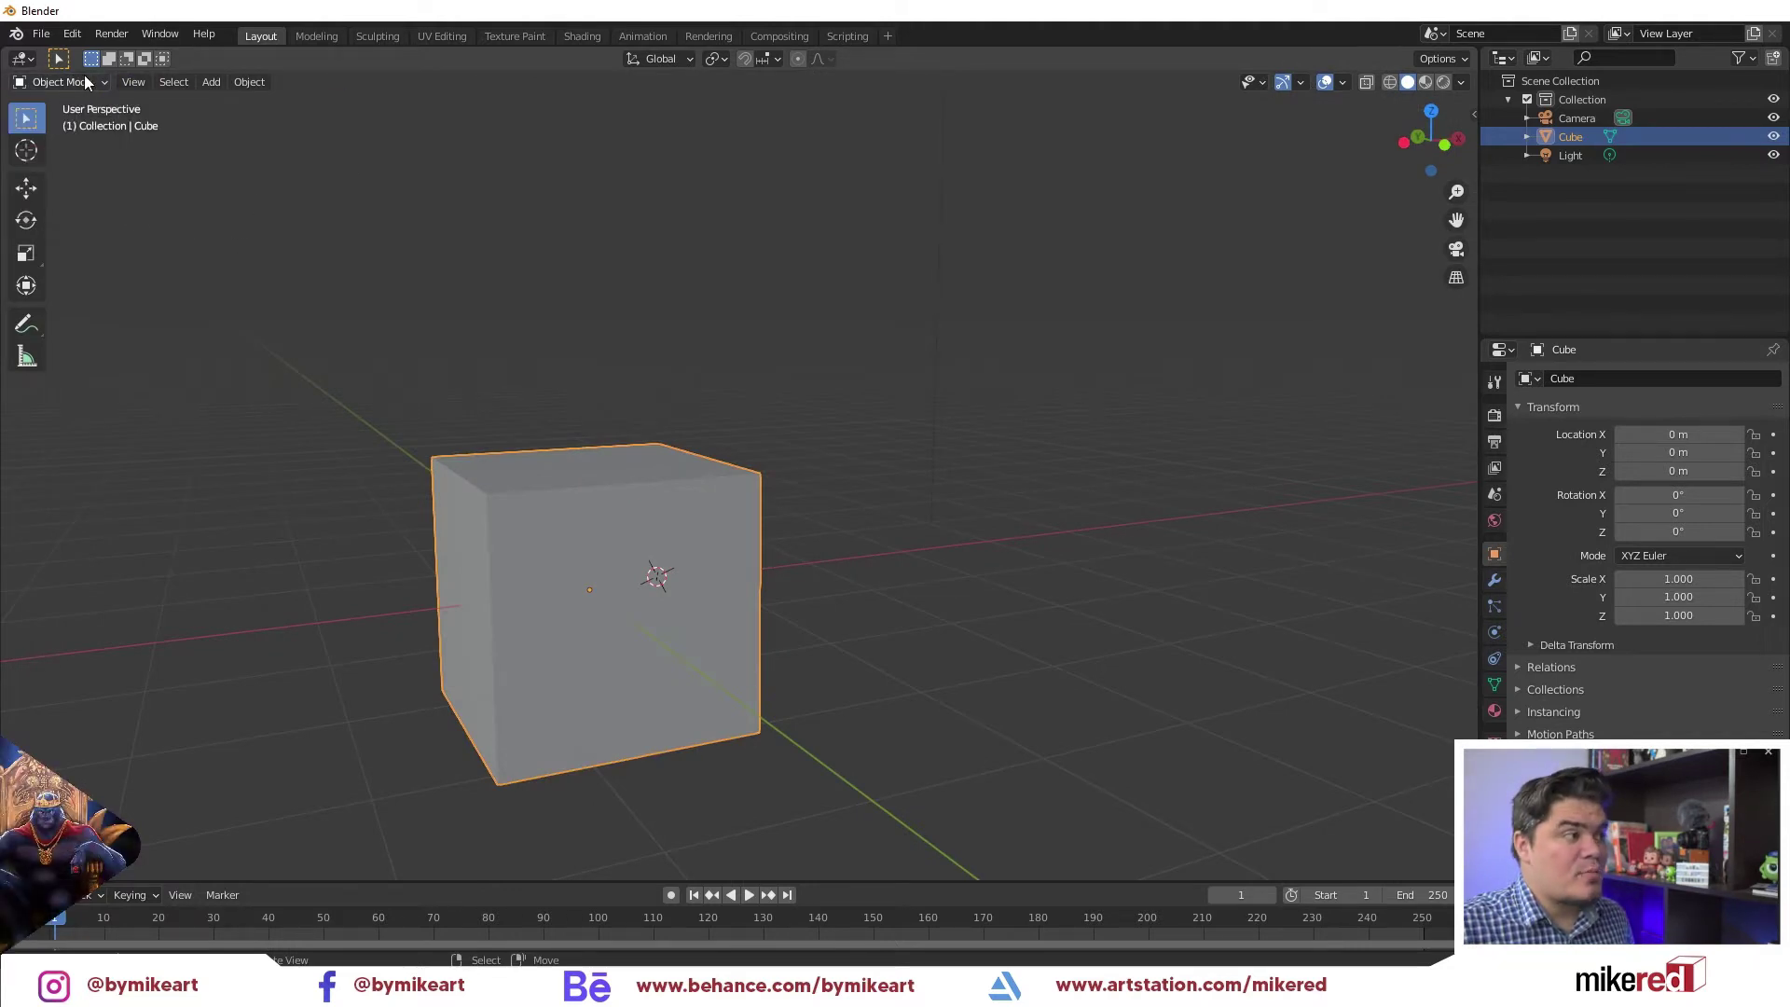
{"action": "left_click", "coordinate": [77, 81]}
{"action": "left_click", "coordinate": [73, 131]}
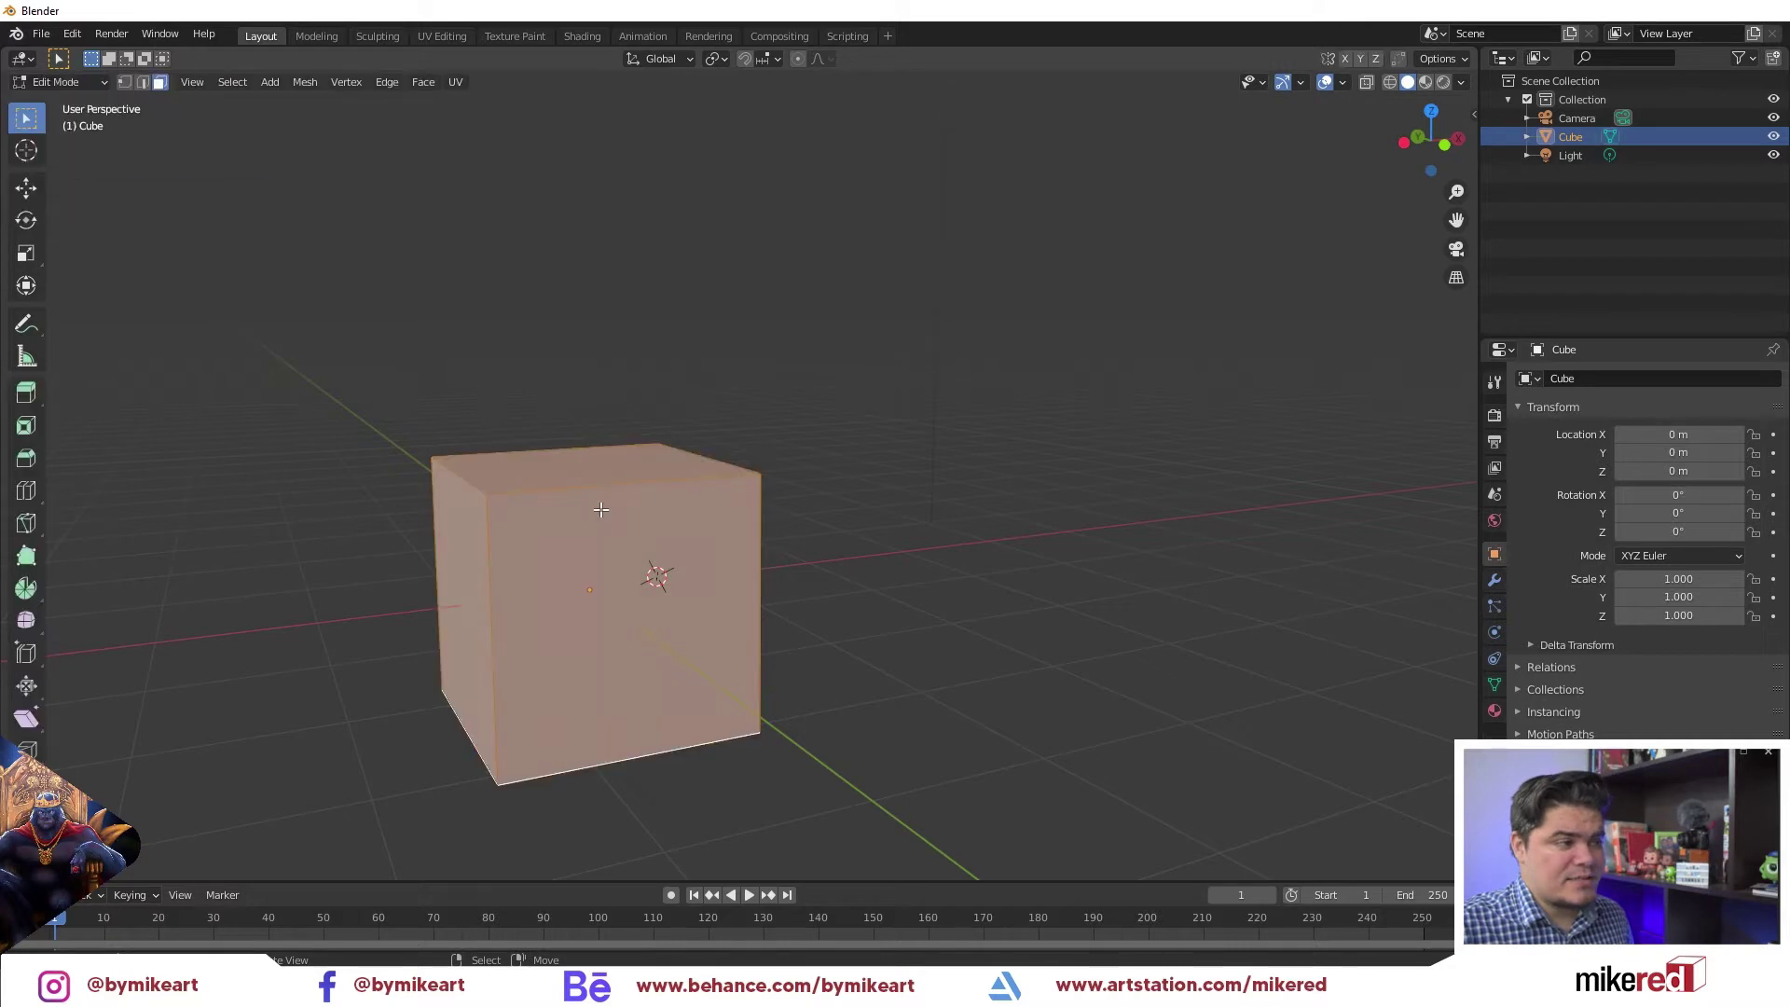
{"action": "middle_click_drag", "start_coordinate": [602, 510], "coordinate": [701, 514]}
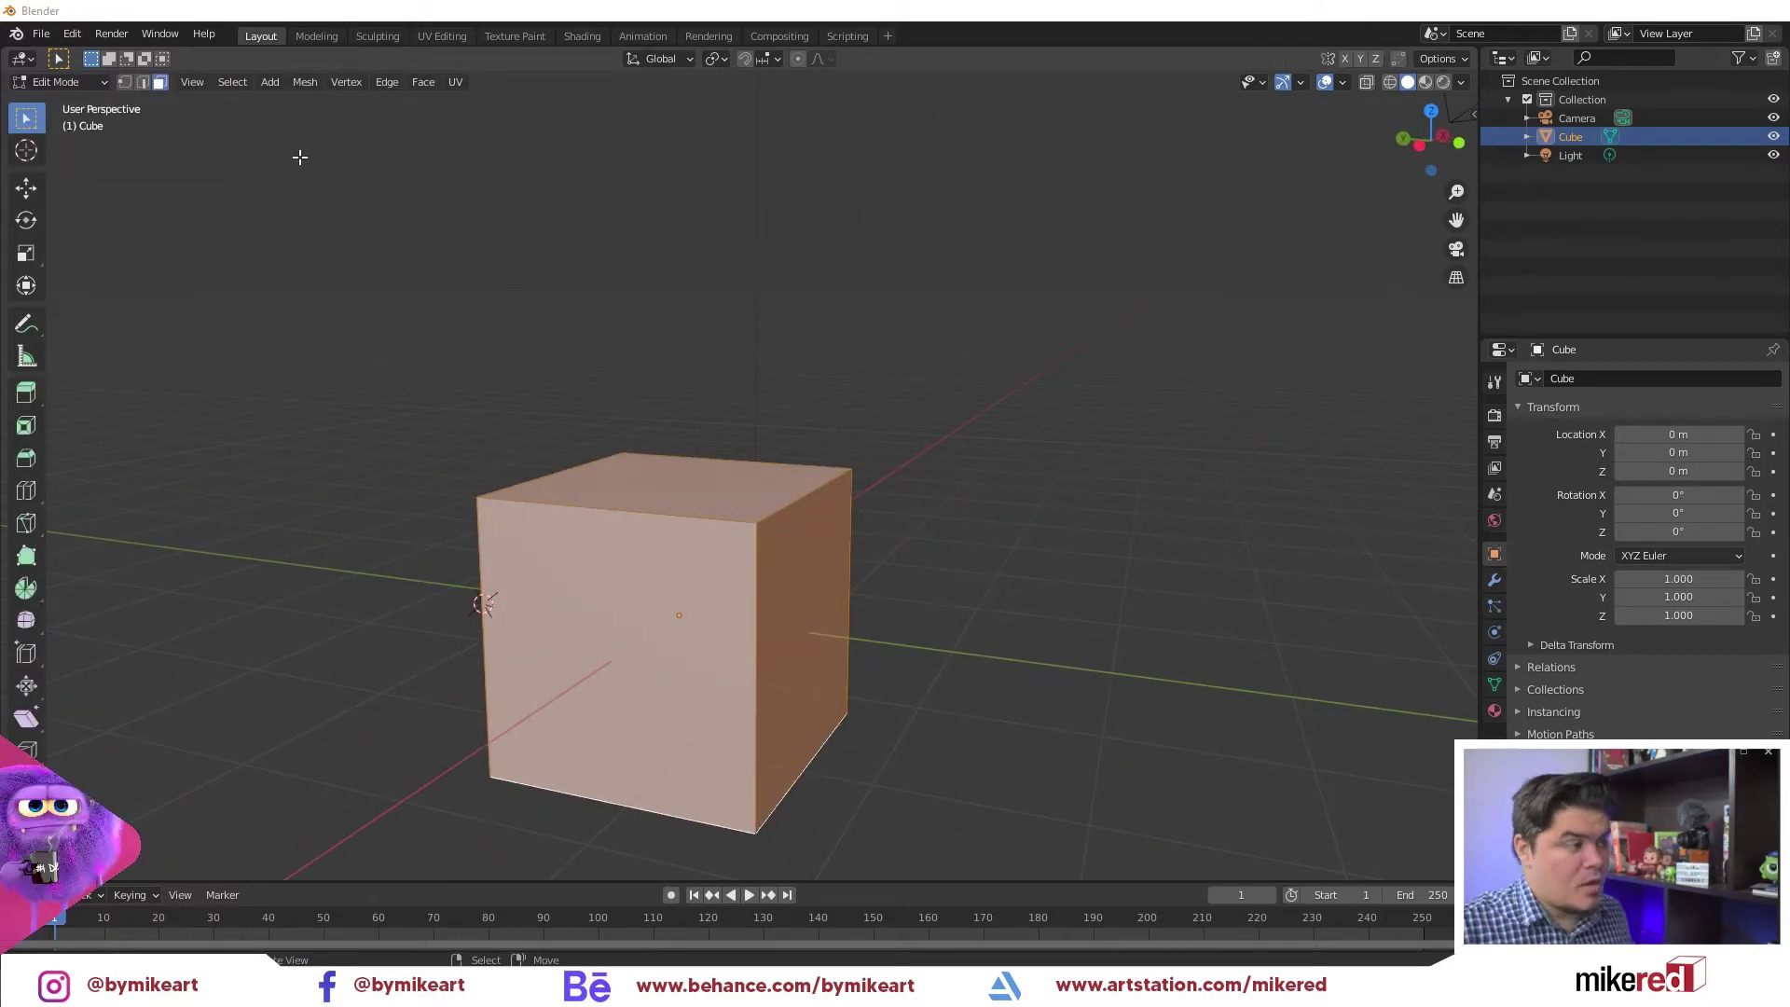
{"action": "middle_click_drag", "start_coordinate": [299, 156], "coordinate": [145, 87]}
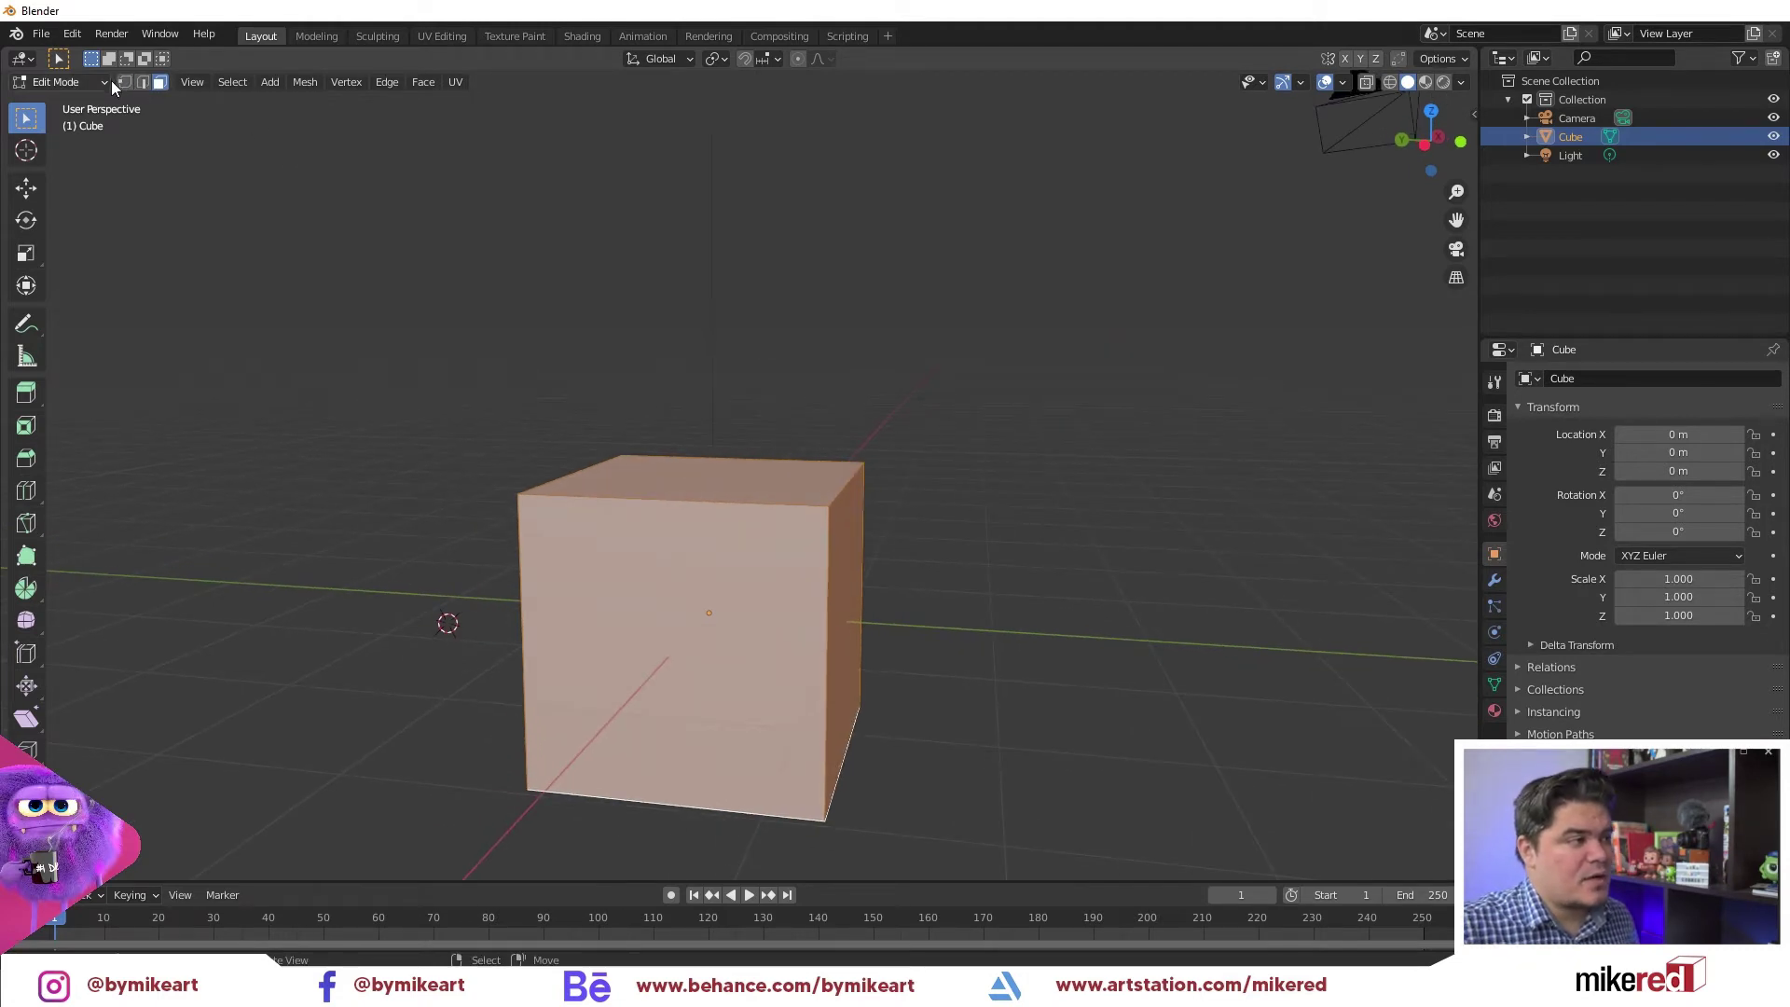
{"action": "left_click", "coordinate": [131, 84]}
{"action": "middle_click_drag", "start_coordinate": [447, 354], "coordinate": [636, 464]}
{"action": "key", "text": "alt+a"}
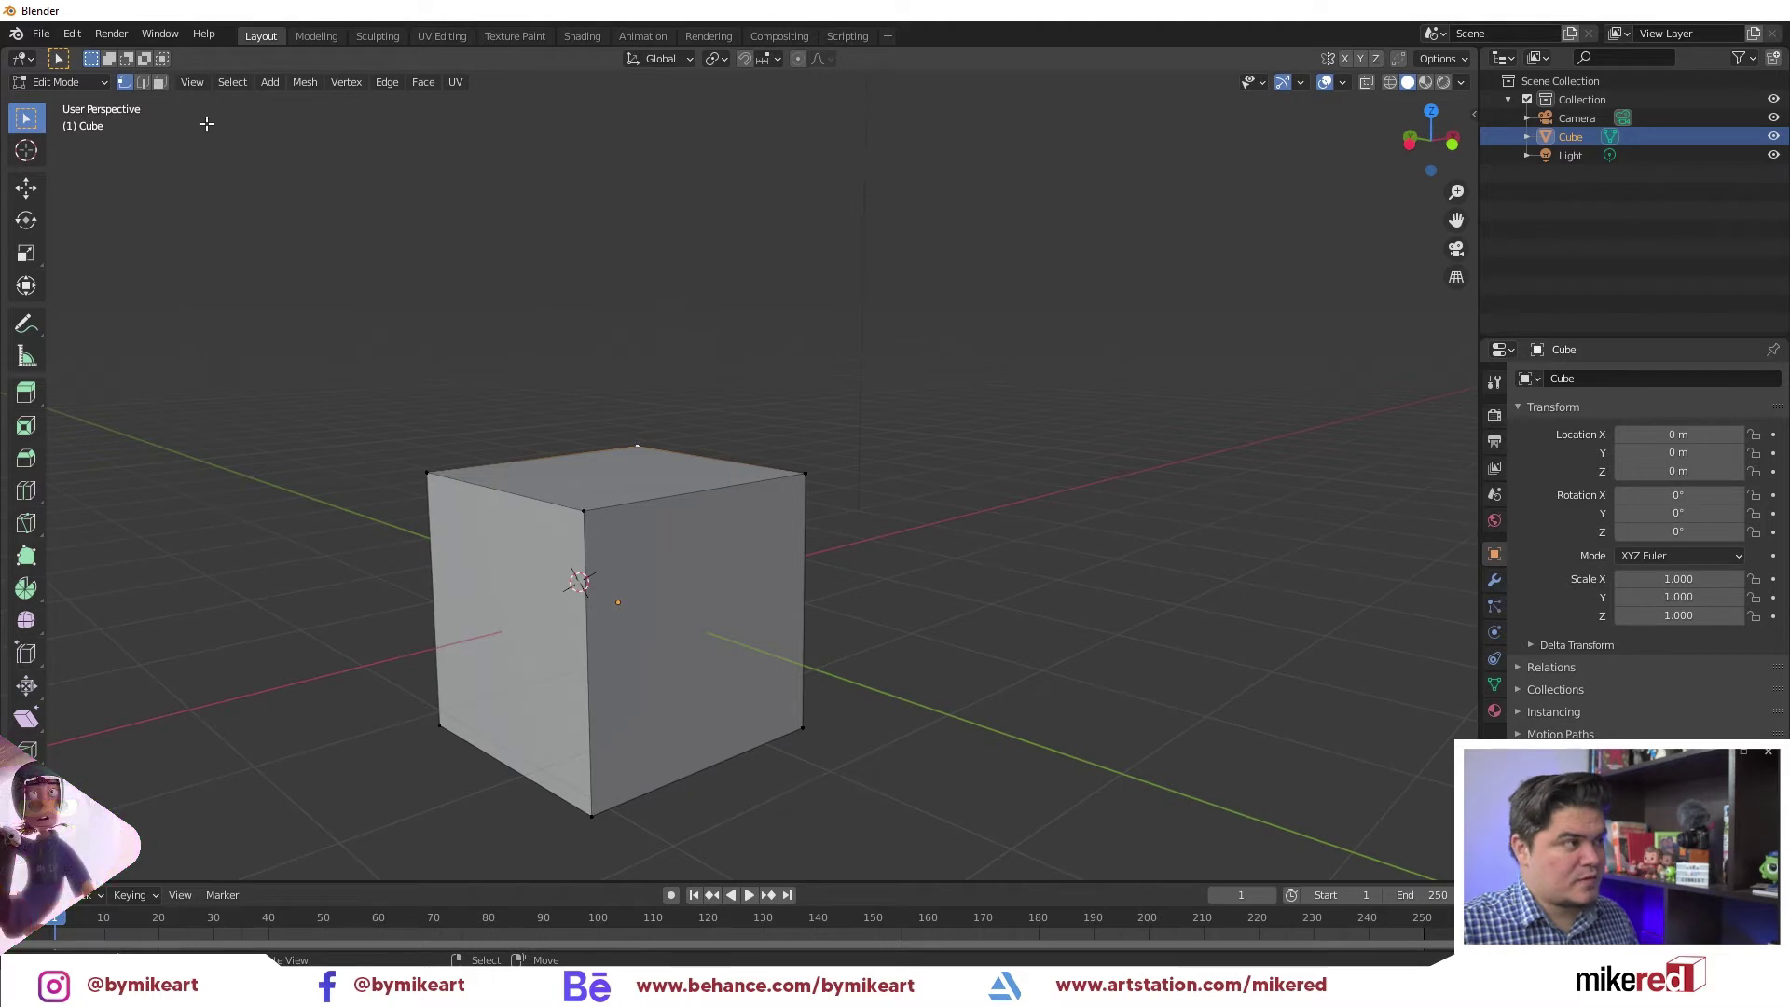
{"action": "left_click", "coordinate": [142, 81]}
{"action": "left_click", "coordinate": [750, 474]}
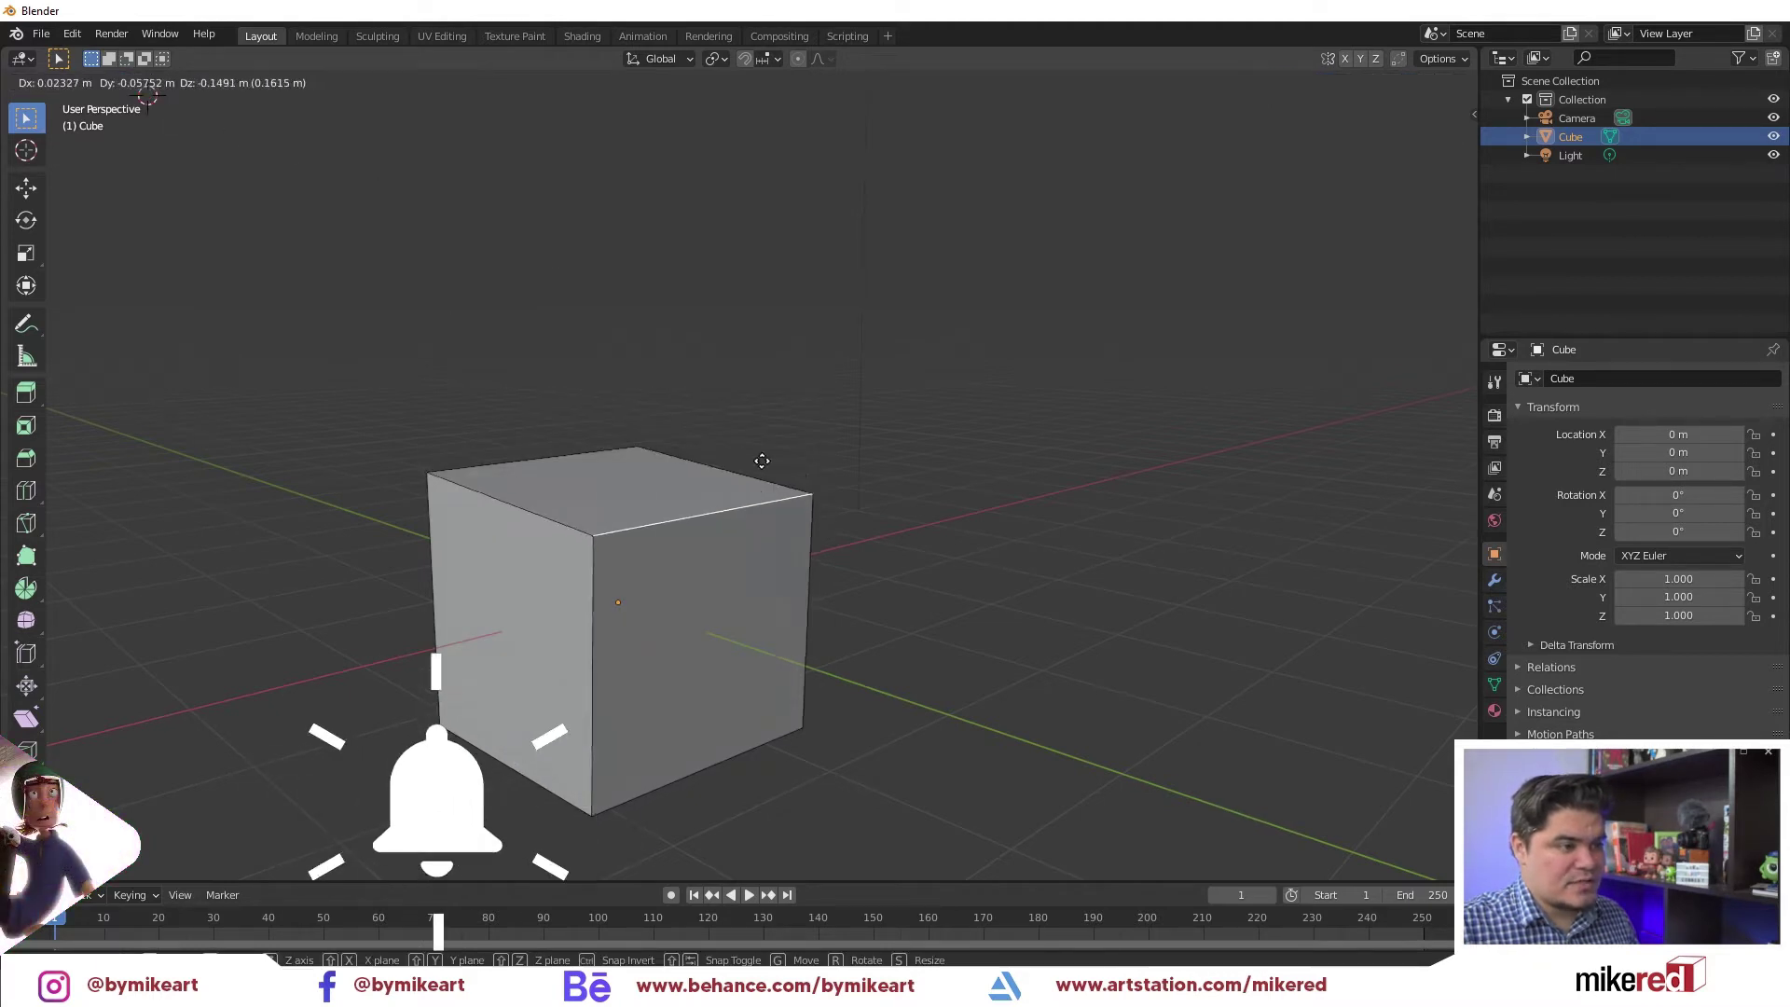
{"action": "left_click", "coordinate": [159, 82]}
{"action": "left_click", "coordinate": [779, 657]}
{"action": "key", "text": "g"}
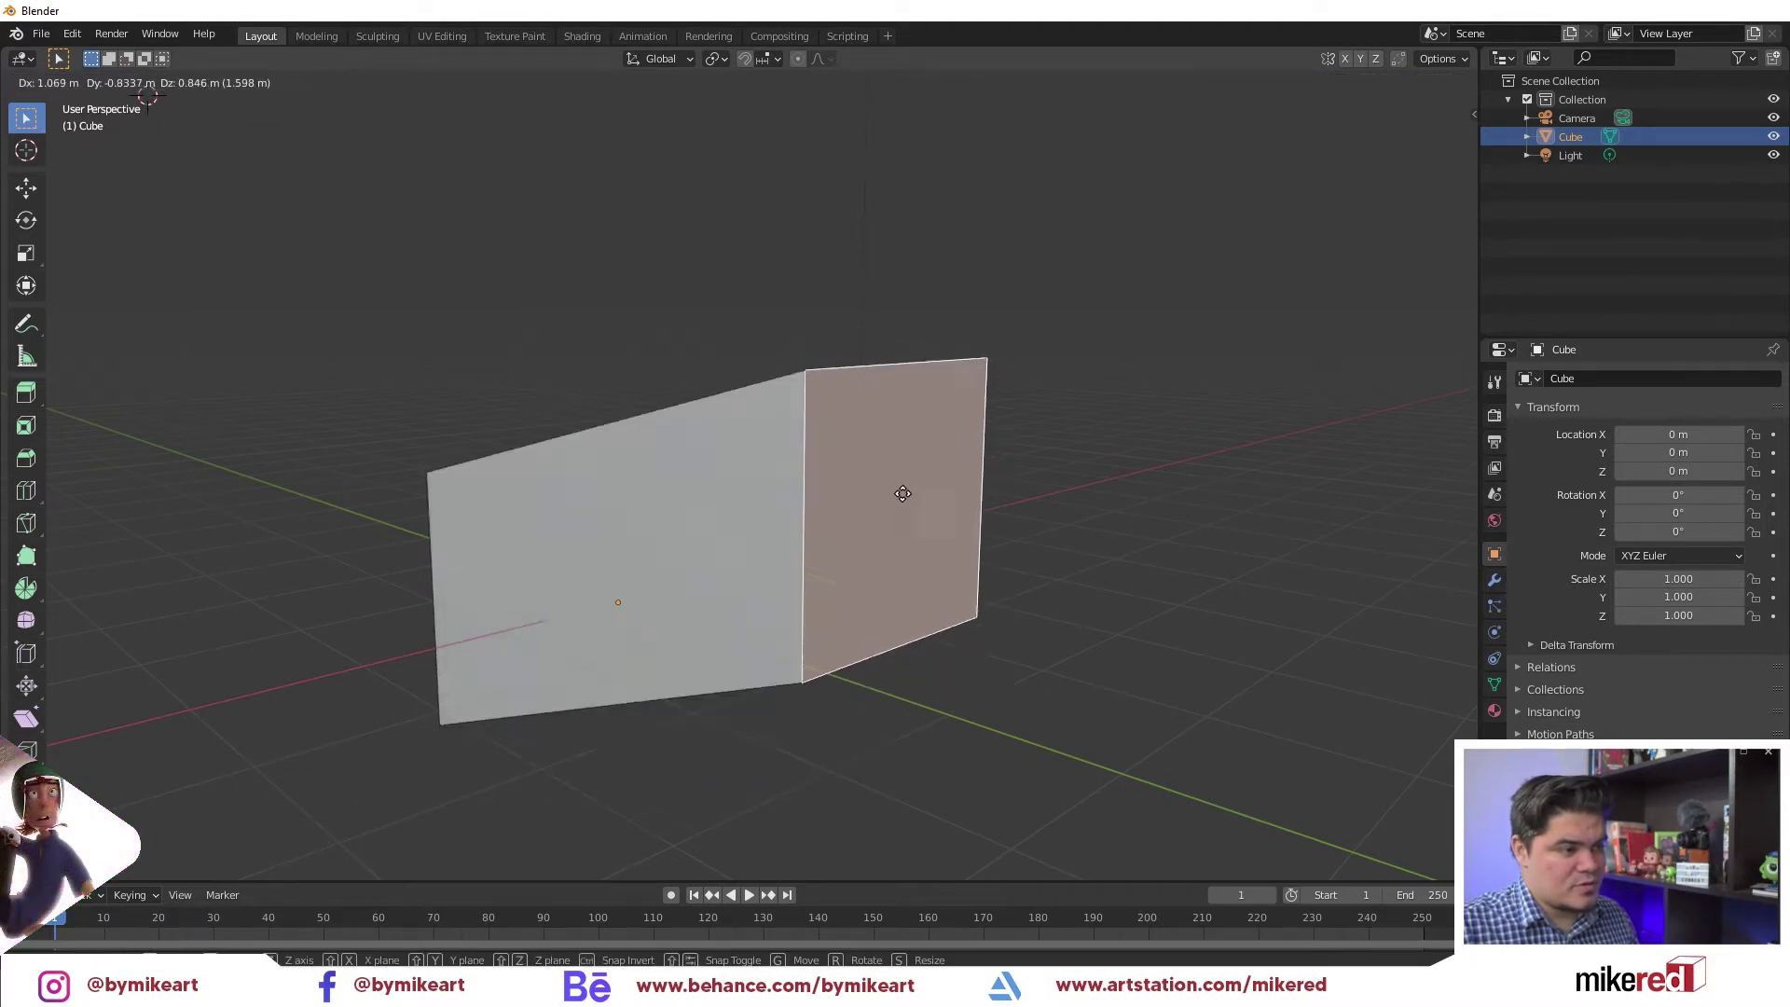
{"action": "key", "text": "Escape"}
{"action": "mouse_move", "coordinate": [816, 657]}
{"action": "middle_mouse_down"}
{"action": "mouse_move", "coordinate": [763, 658]}
{"action": "mouse_move", "coordinate": [803, 551]}
{"action": "mouse_move", "coordinate": [764, 515]}
{"action": "mouse_move", "coordinate": [762, 479]}
{"action": "middle_mouse_up"}
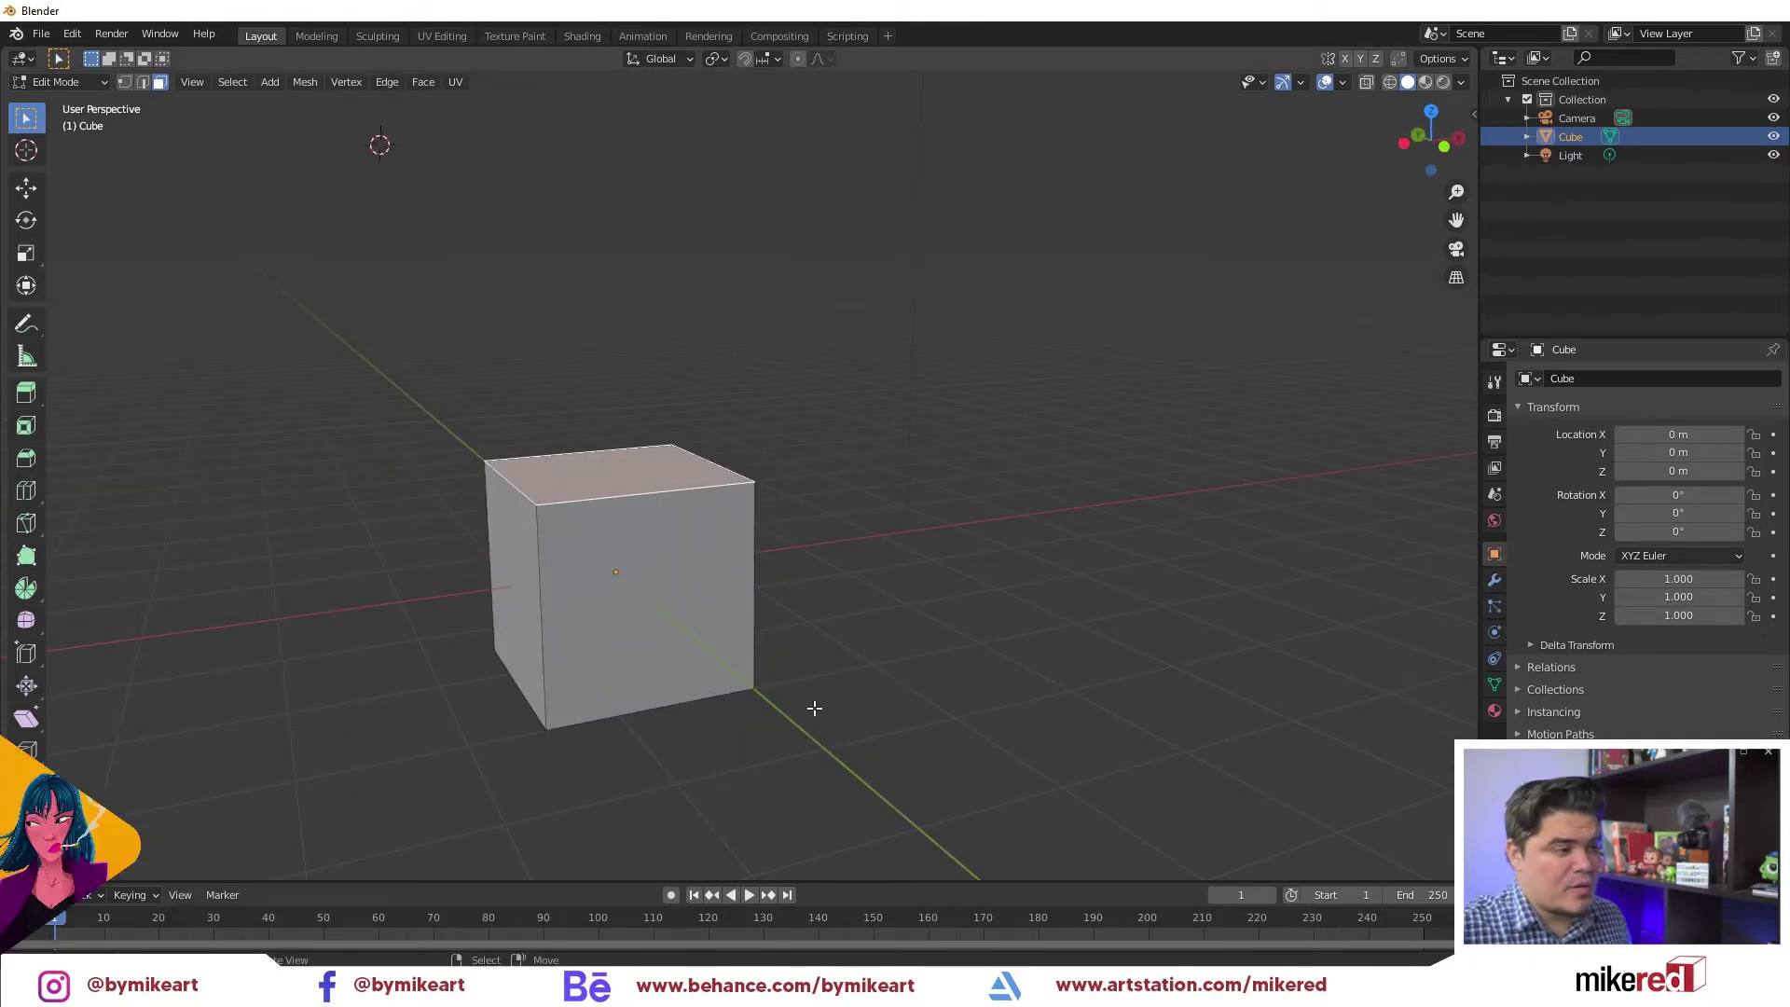
Add a UV sphere at the origin inside the cube's mesh, then return to solid shading
{"action": "middle_click_drag", "start_coordinate": [683, 546], "coordinate": [760, 525]}
{"action": "key", "text": "shift+c"}
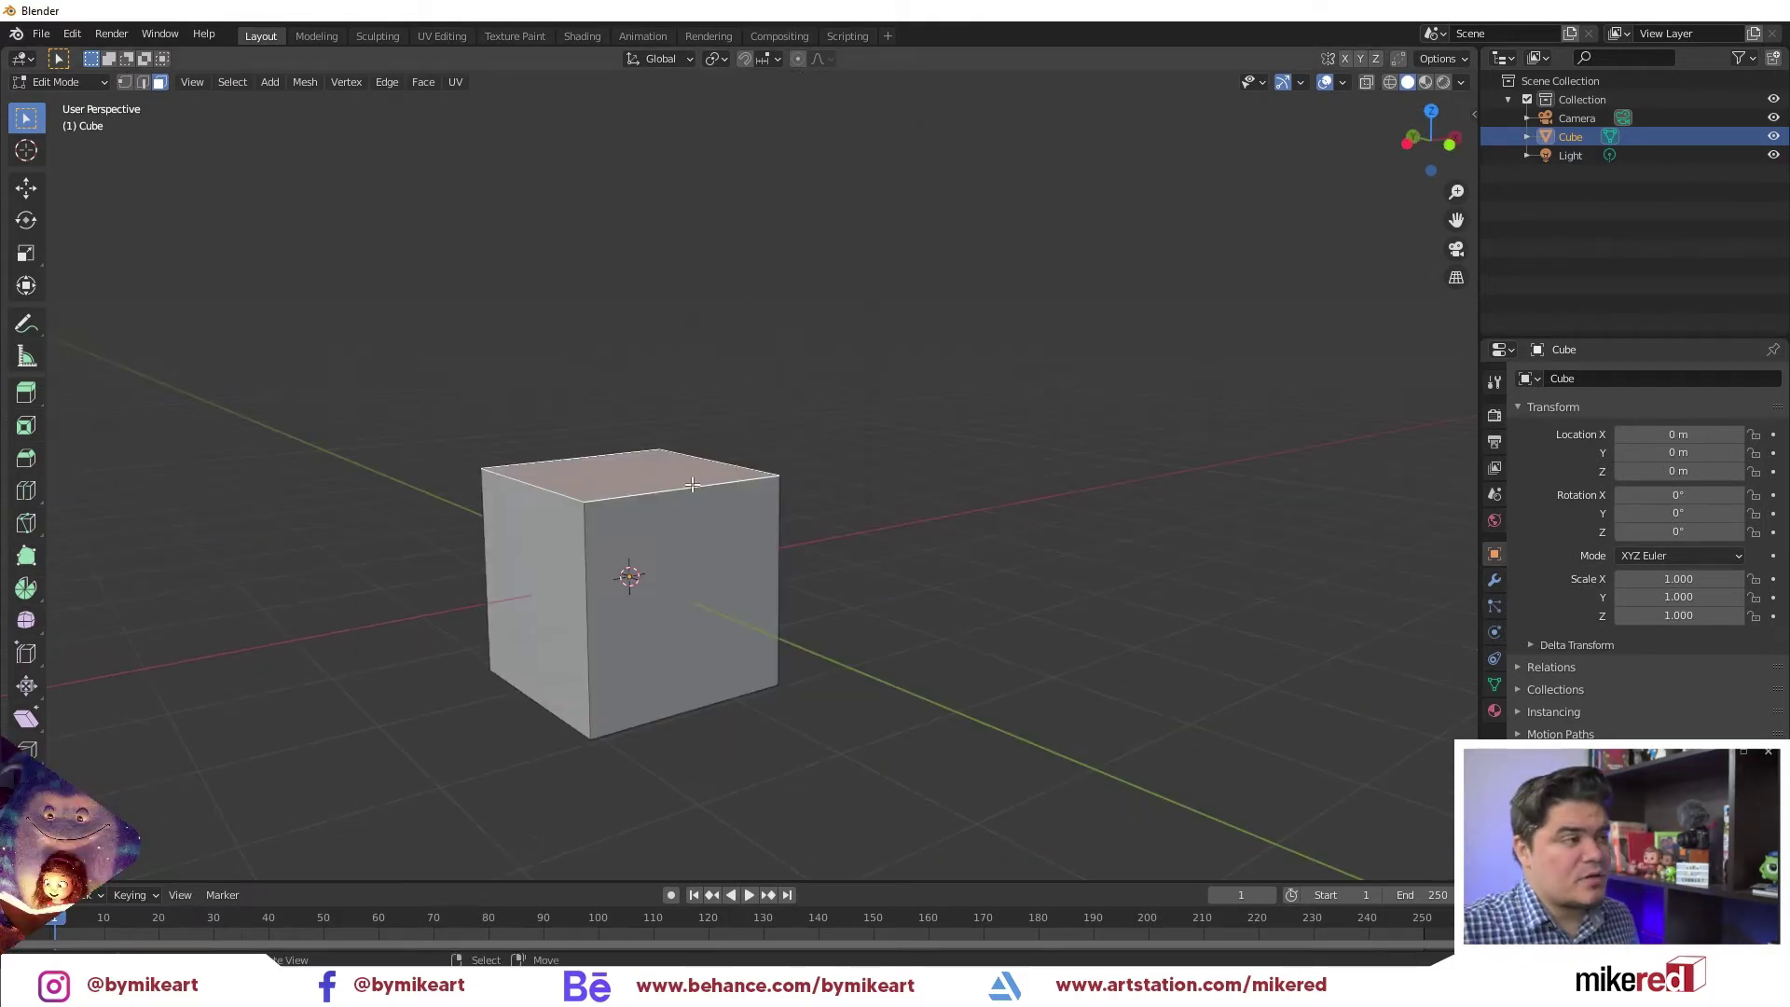
{"action": "left_click", "coordinate": [272, 83]}
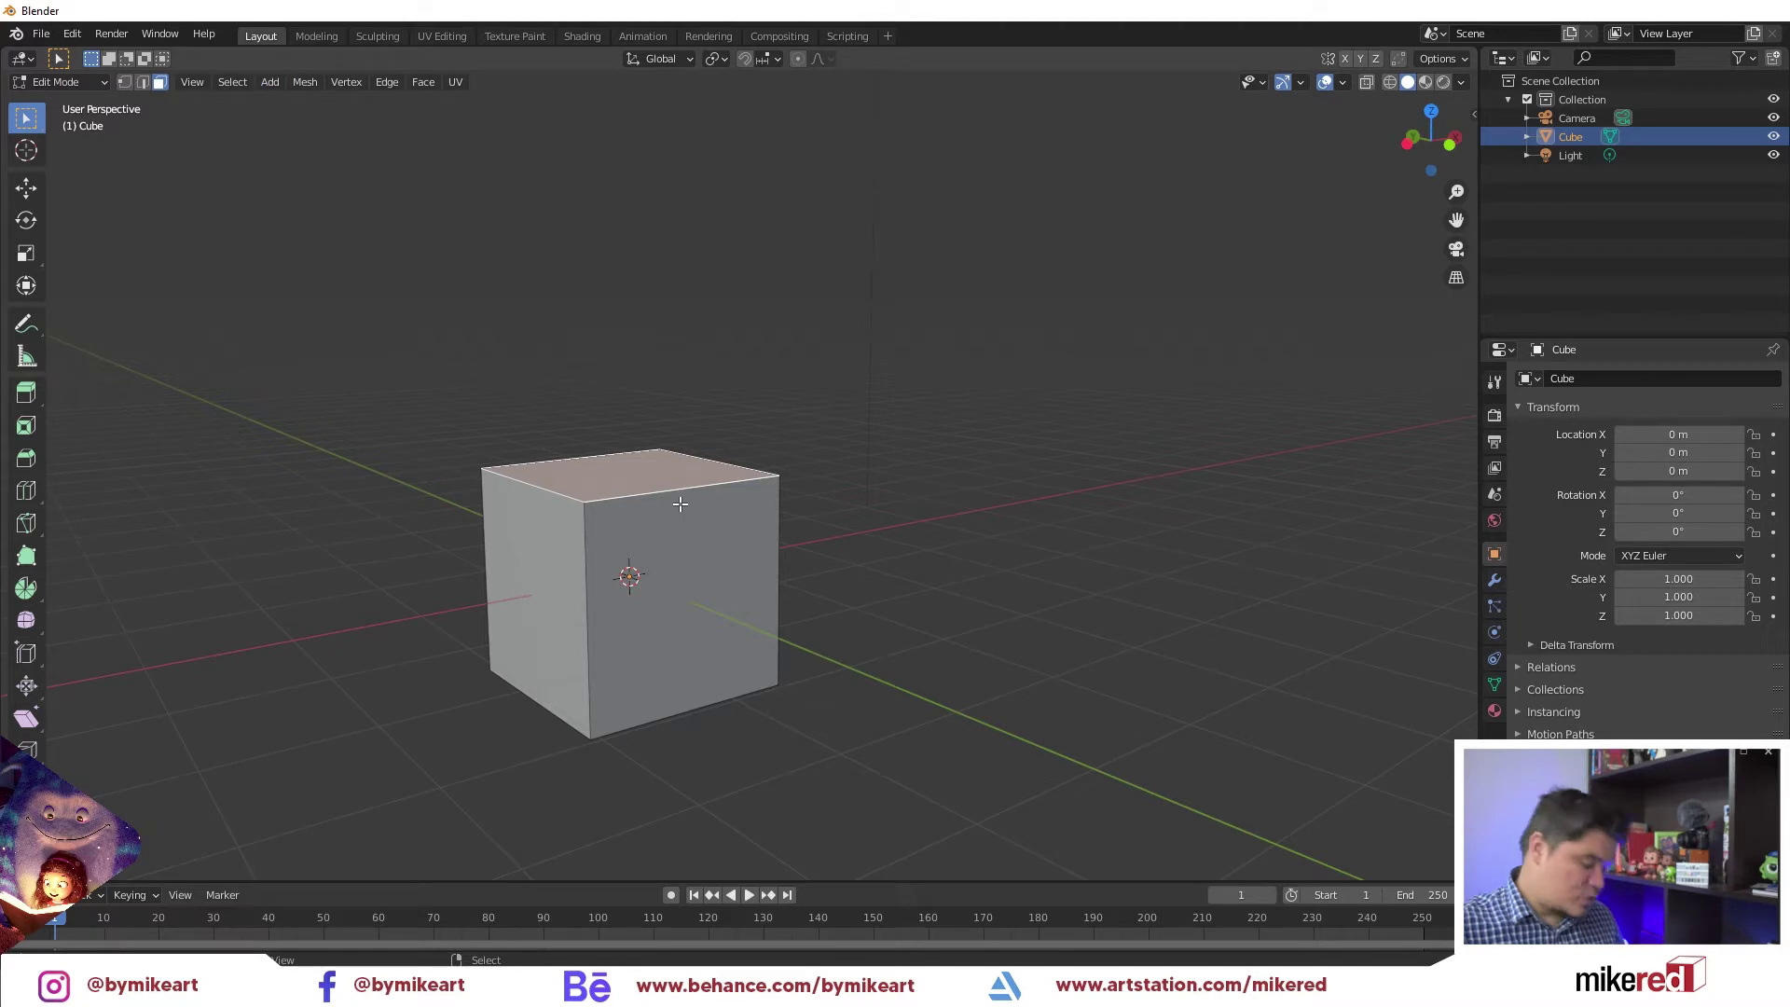
{"action": "key", "text": "shift+a"}
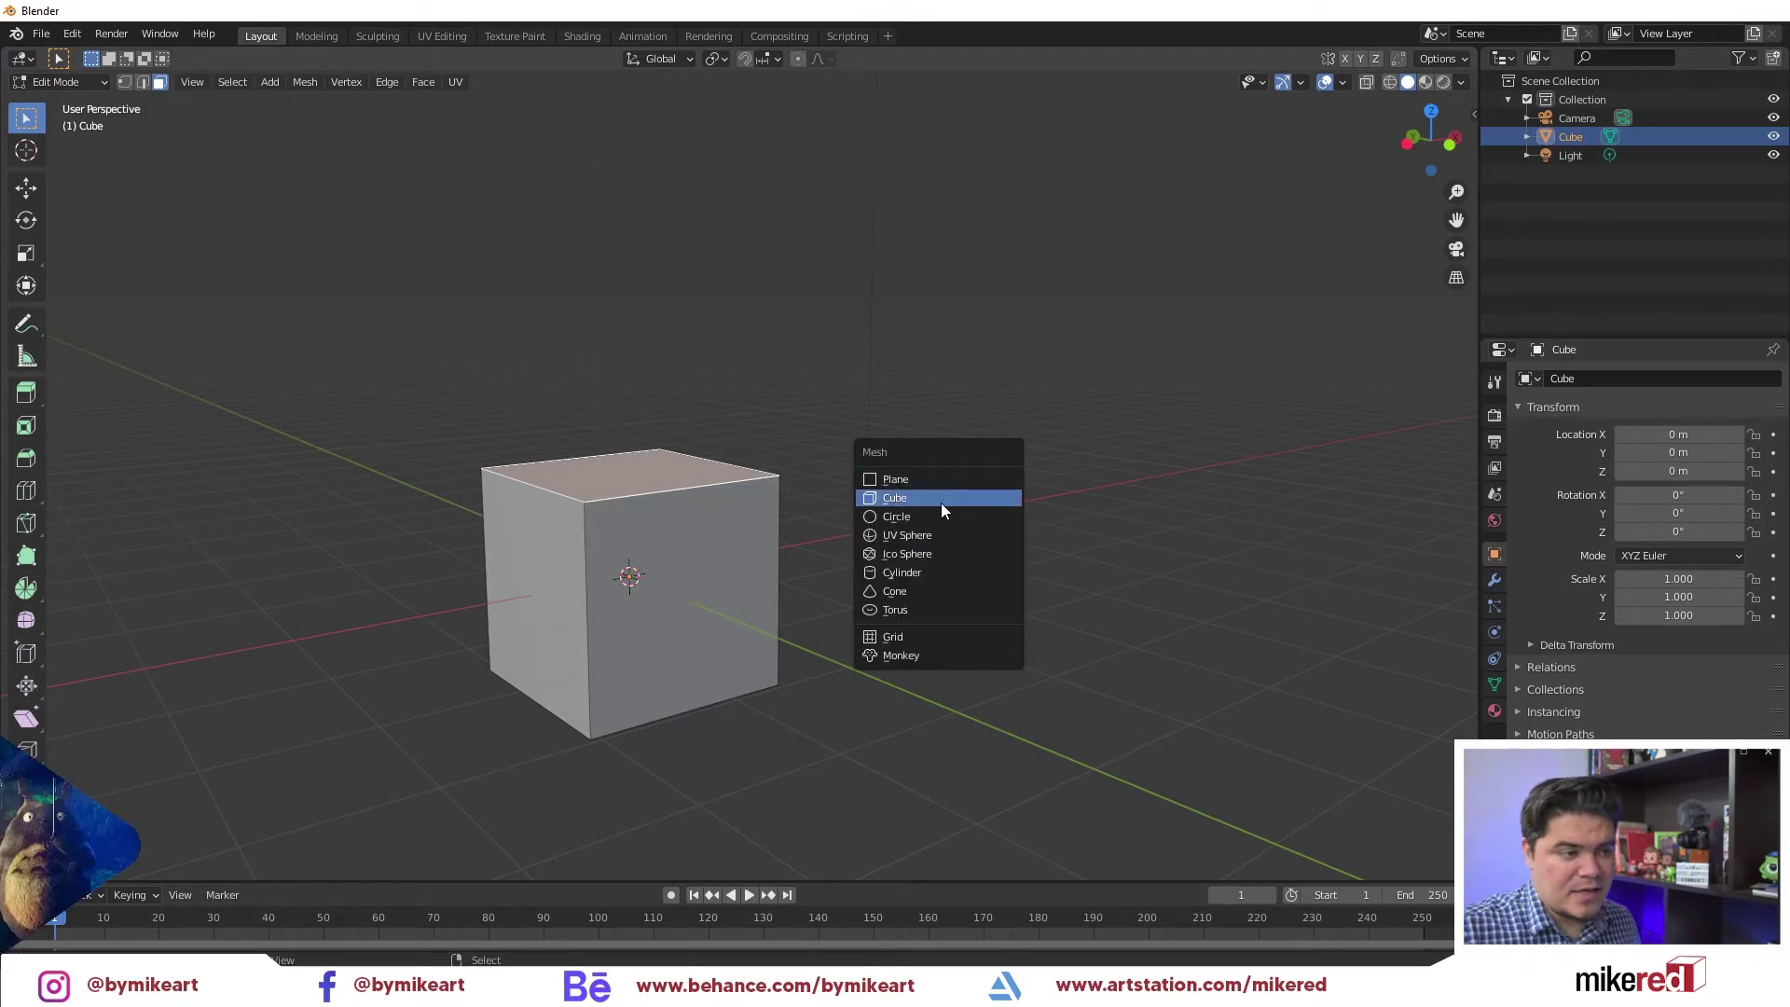
{"action": "left_click", "coordinate": [828, 536]}
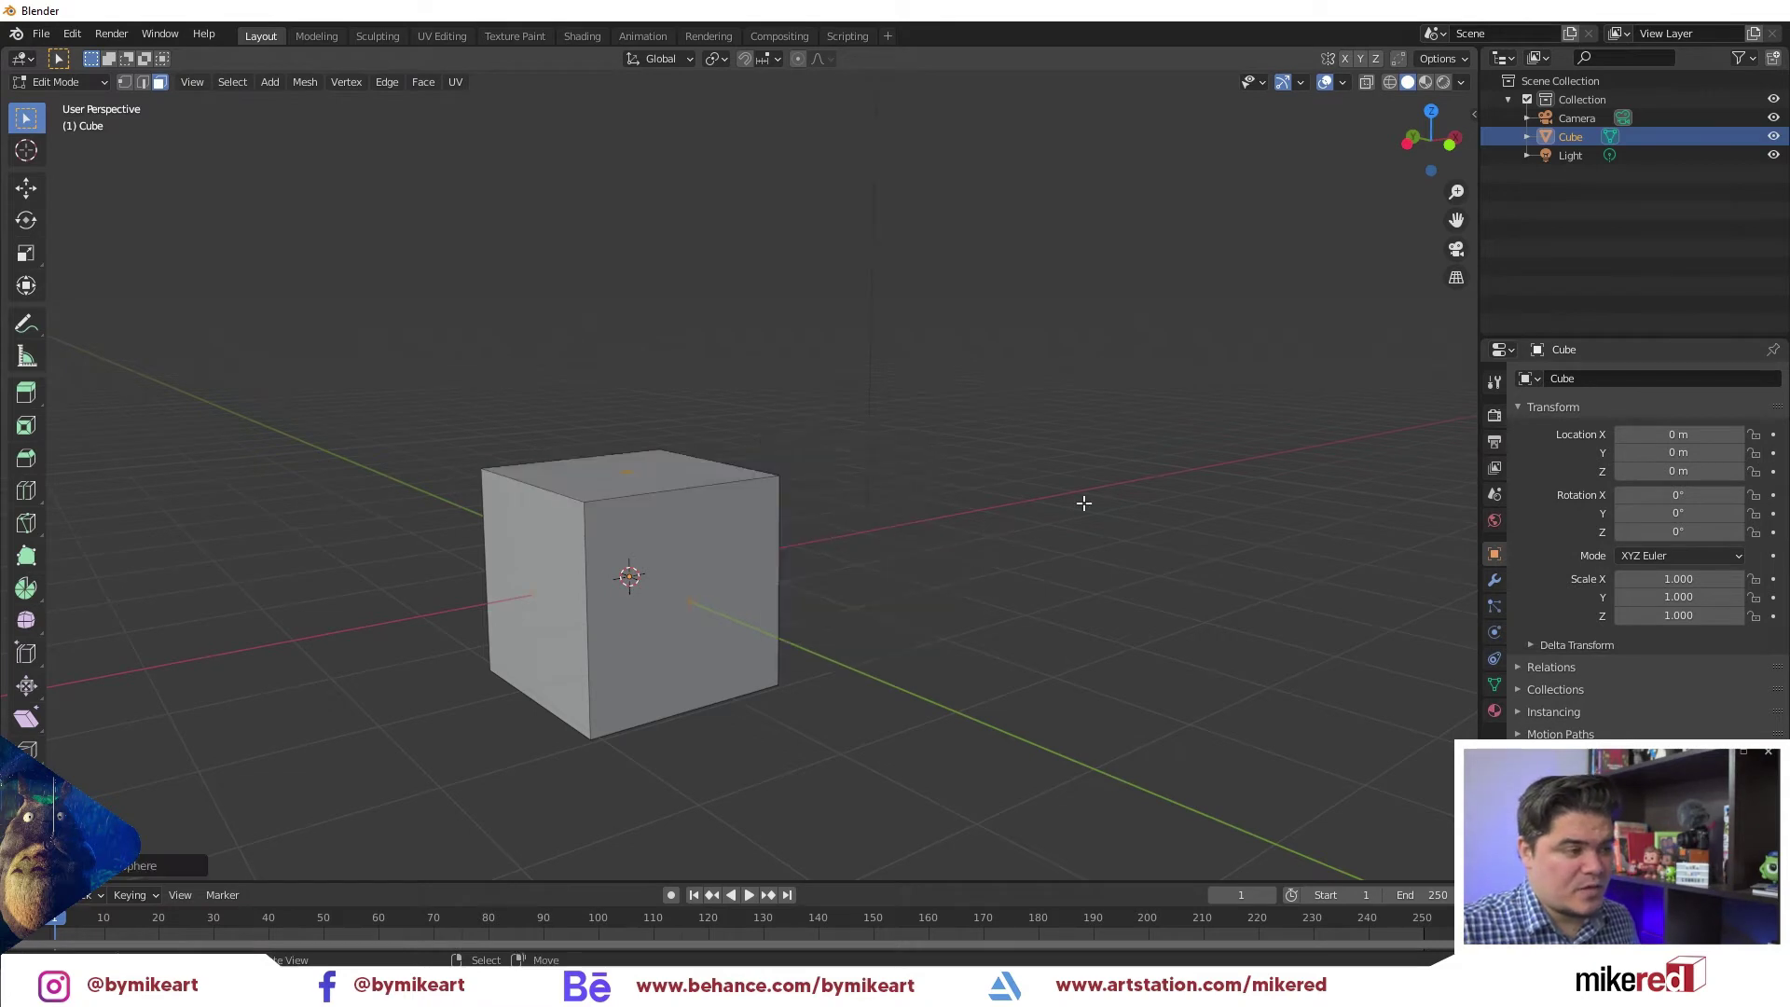
{"action": "middle_click_drag", "start_coordinate": [1079, 500], "coordinate": [923, 500]}
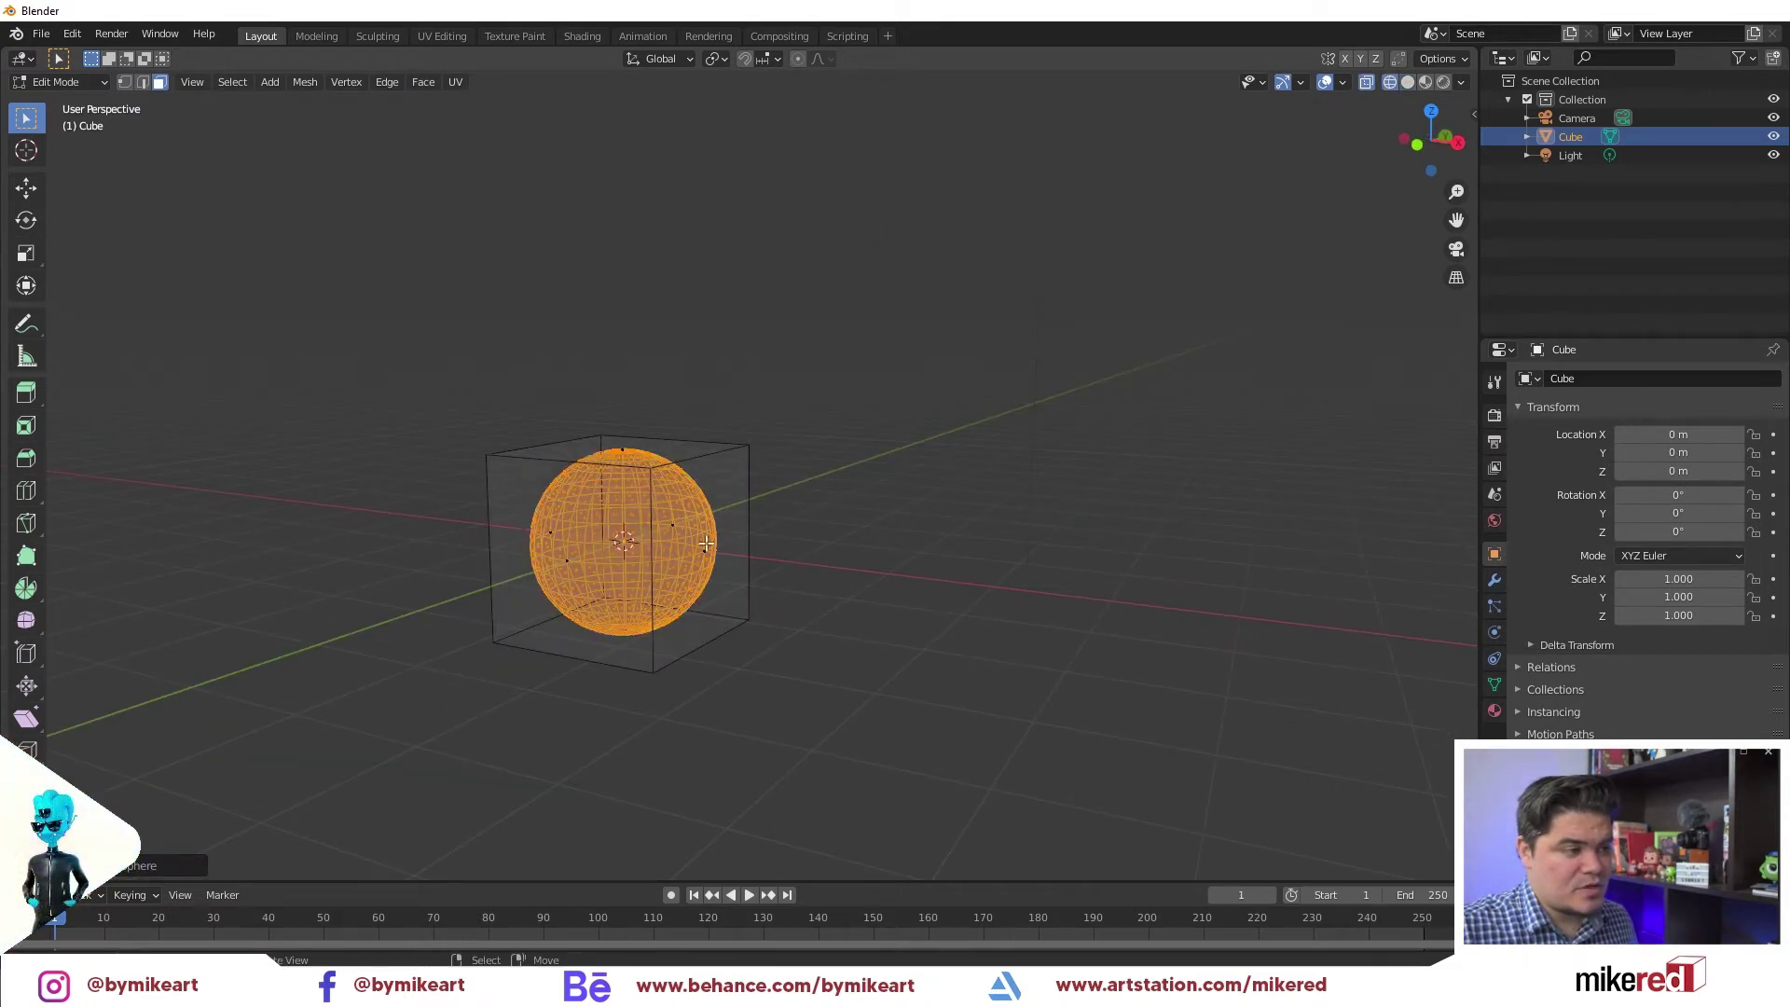
{"action": "key", "text": "shift+z"}
{"action": "mouse_move", "coordinate": [619, 531]}
{"action": "middle_mouse_down"}
{"action": "mouse_move", "coordinate": [607, 564]}
{"action": "mouse_move", "coordinate": [659, 571]}
{"action": "middle_mouse_up"}
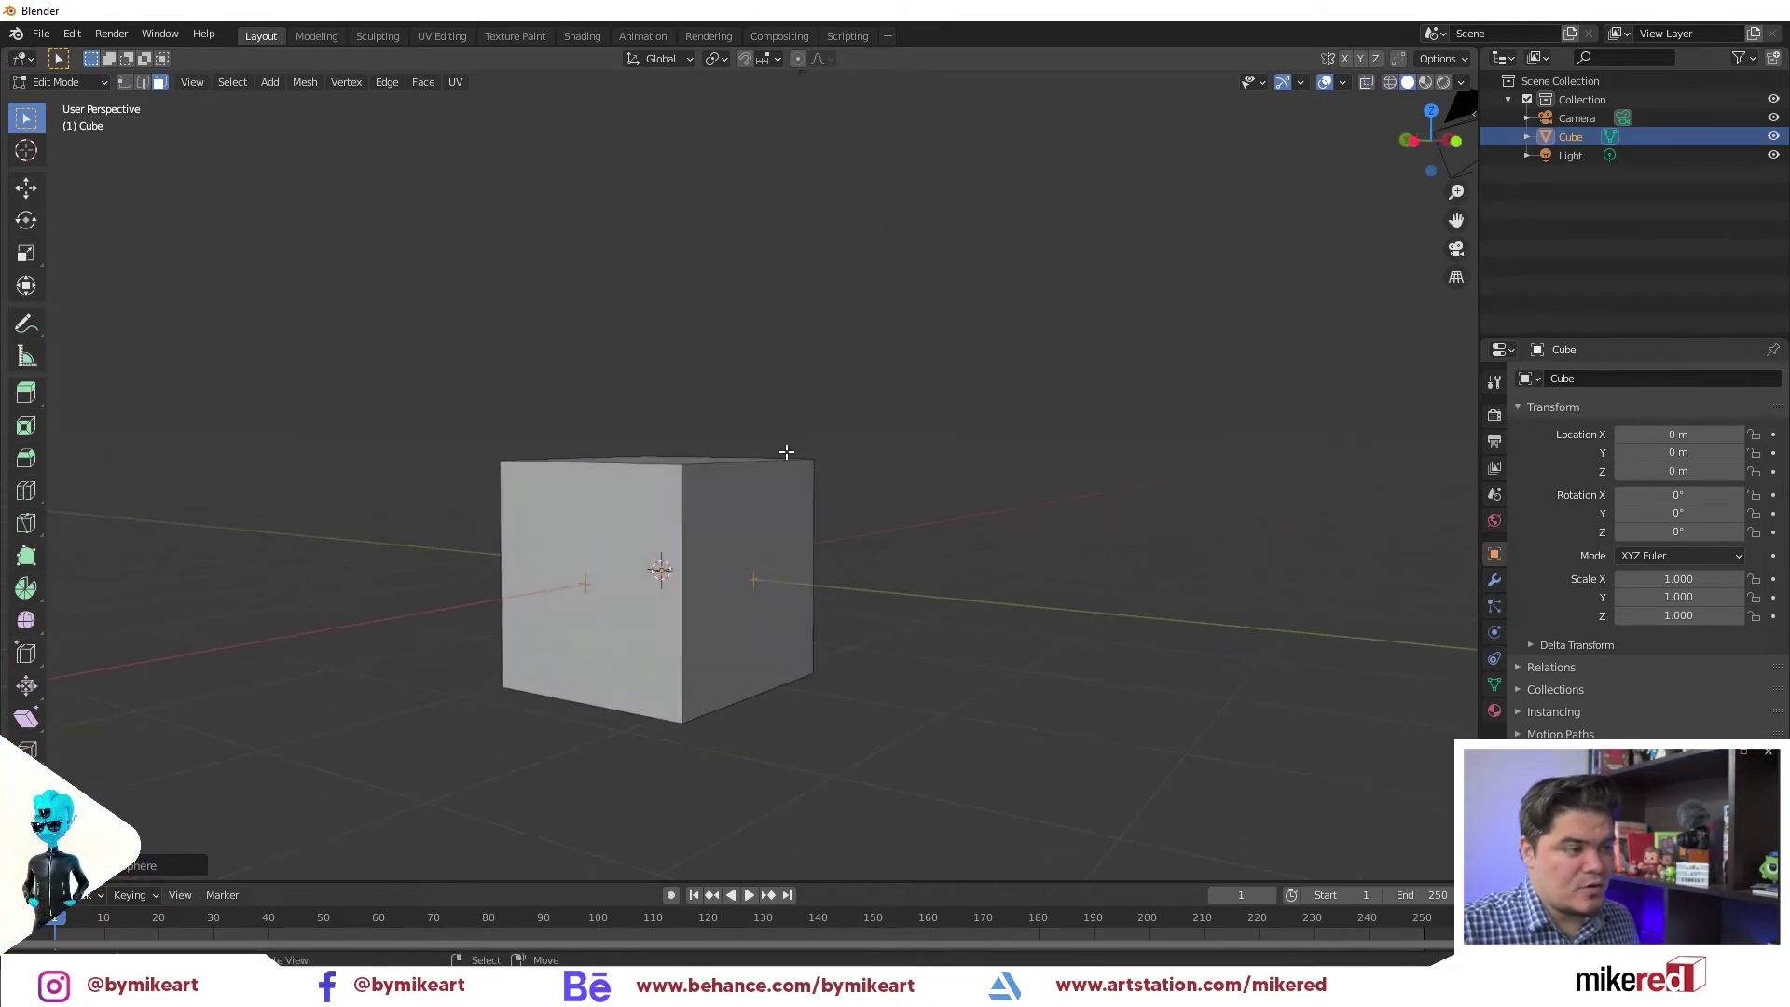
{"action": "scroll", "coordinate": [619, 464], "scroll_direction": "up", "scroll_amount": 4}
{"action": "mouse_move", "coordinate": [670, 471]}
{"action": "middle_mouse_down"}
{"action": "mouse_move", "coordinate": [619, 419]}
{"action": "mouse_move", "coordinate": [550, 587]}
{"action": "mouse_move", "coordinate": [599, 505]}
{"action": "mouse_move", "coordinate": [615, 512]}
{"action": "middle_mouse_up"}
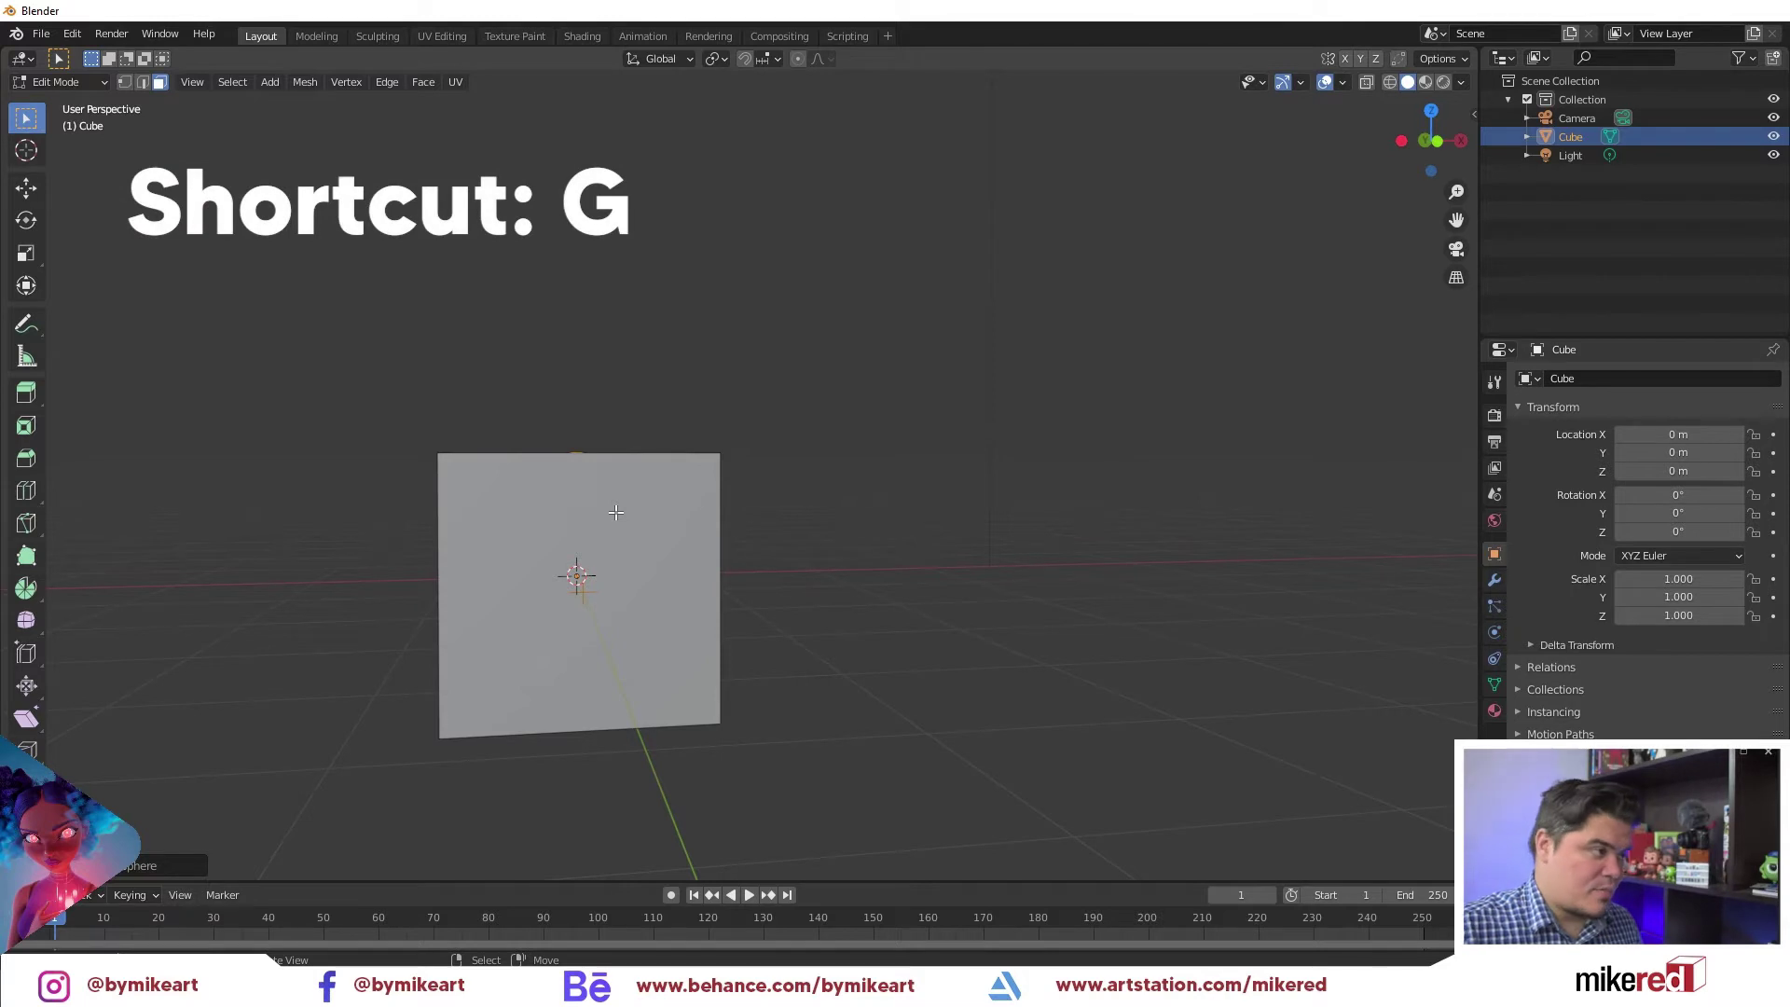
Move the sphere geometry up and to the right of the cube with the Move tool
{"action": "left_click", "coordinate": [25, 187]}
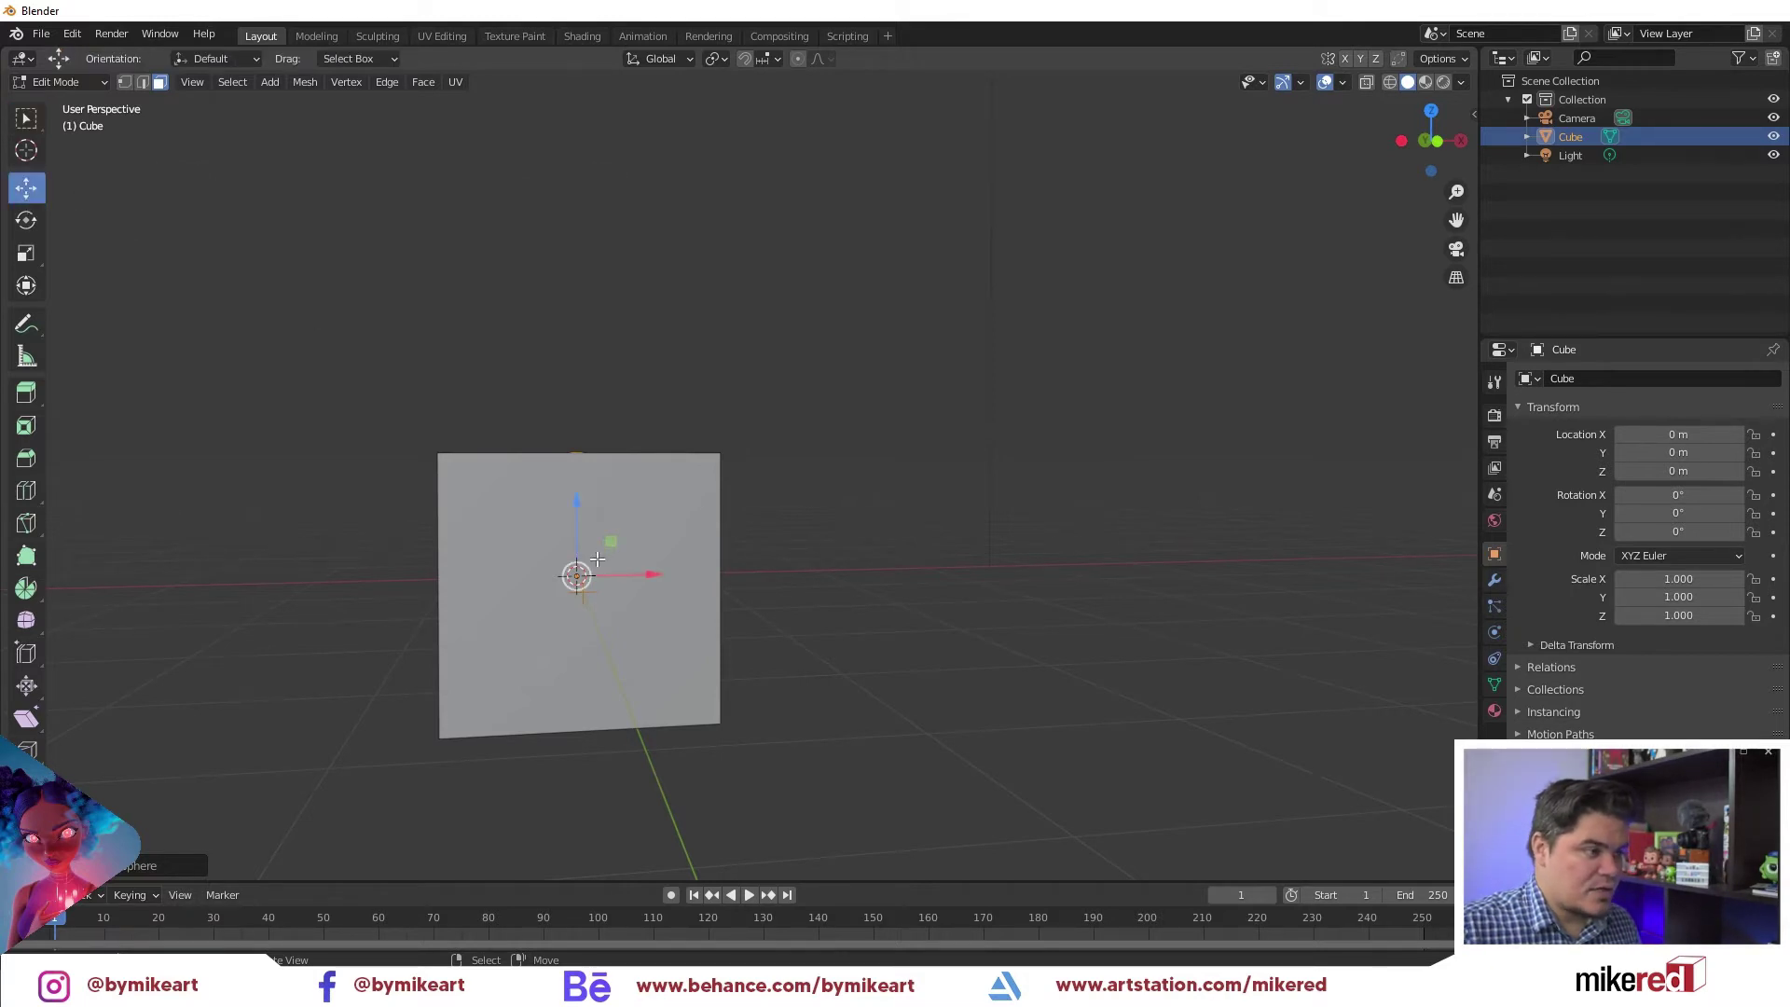
{"action": "left_click_drag", "start_coordinate": [578, 573], "coordinate": [852, 384]}
{"action": "mouse_move", "coordinate": [852, 383]}
{"action": "middle_mouse_down"}
{"action": "mouse_move", "coordinate": [774, 419]}
{"action": "mouse_move", "coordinate": [791, 420]}
{"action": "mouse_move", "coordinate": [612, 574]}
{"action": "middle_mouse_up"}
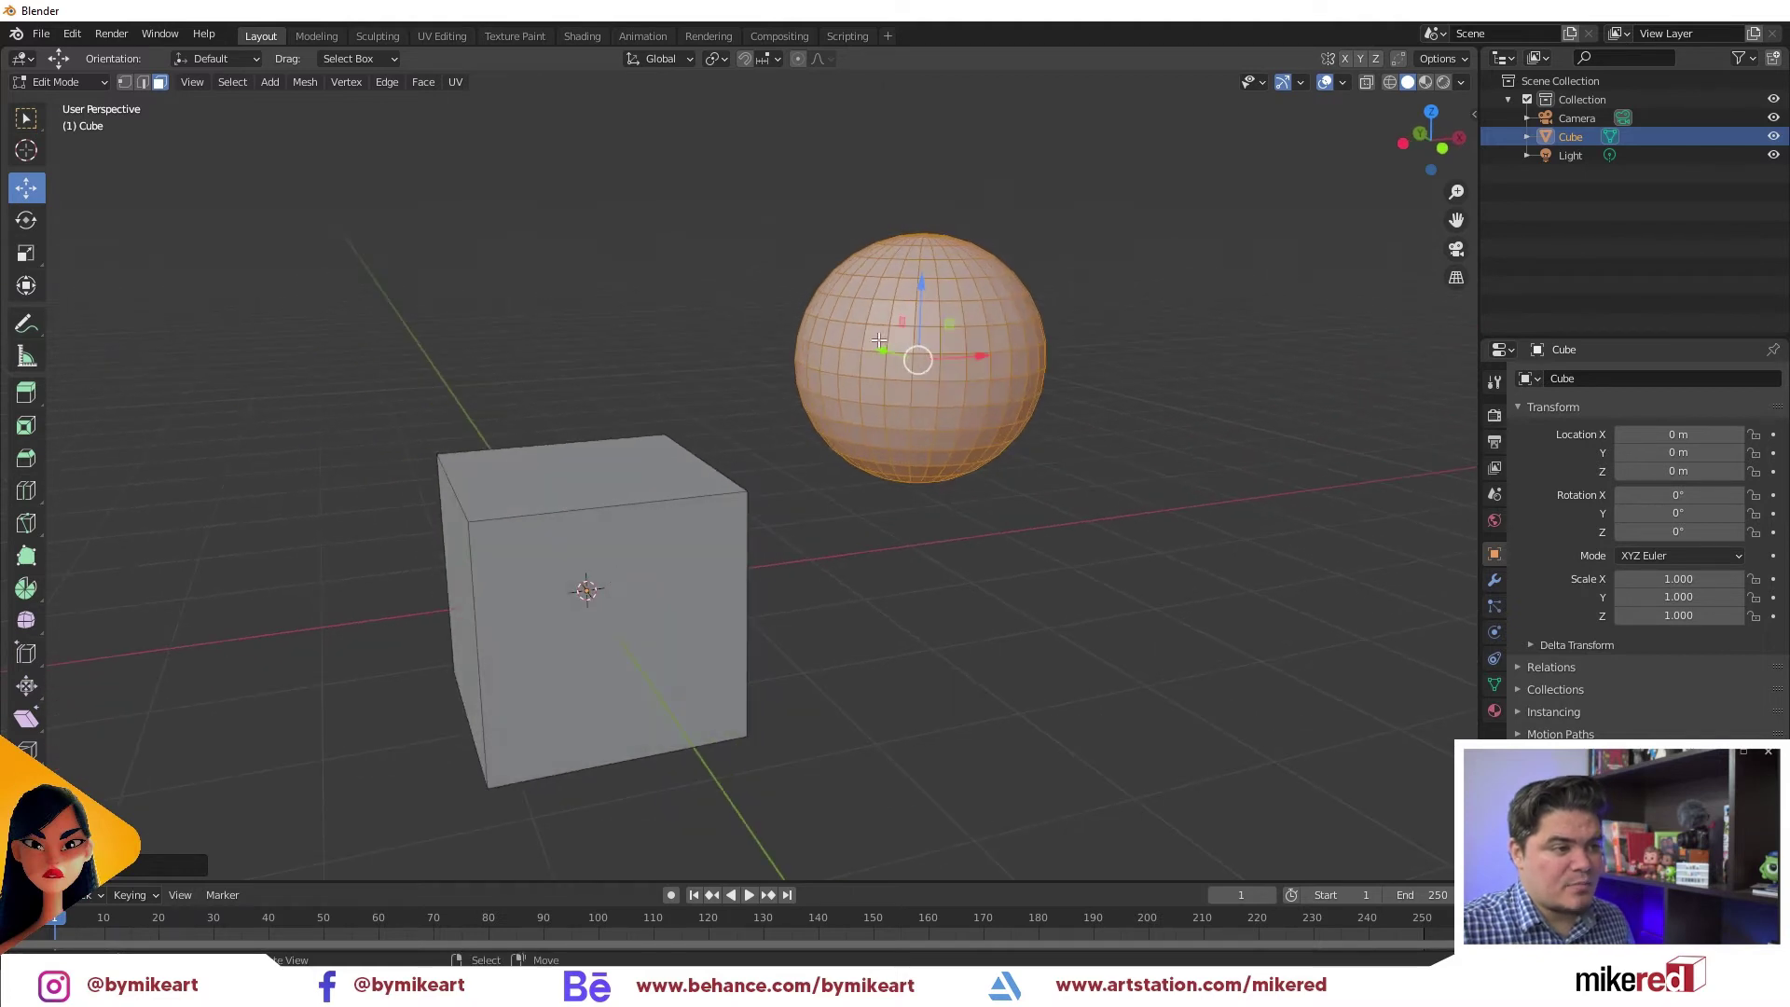
Select faces on the cube and sphere, then return to Object Mode and orbit around both
{"action": "key", "text": "Tab"}
{"action": "key", "text": "Tab"}
{"action": "left_click", "coordinate": [579, 467]}
{"action": "left_click", "coordinate": [975, 338], "text": "shift"}
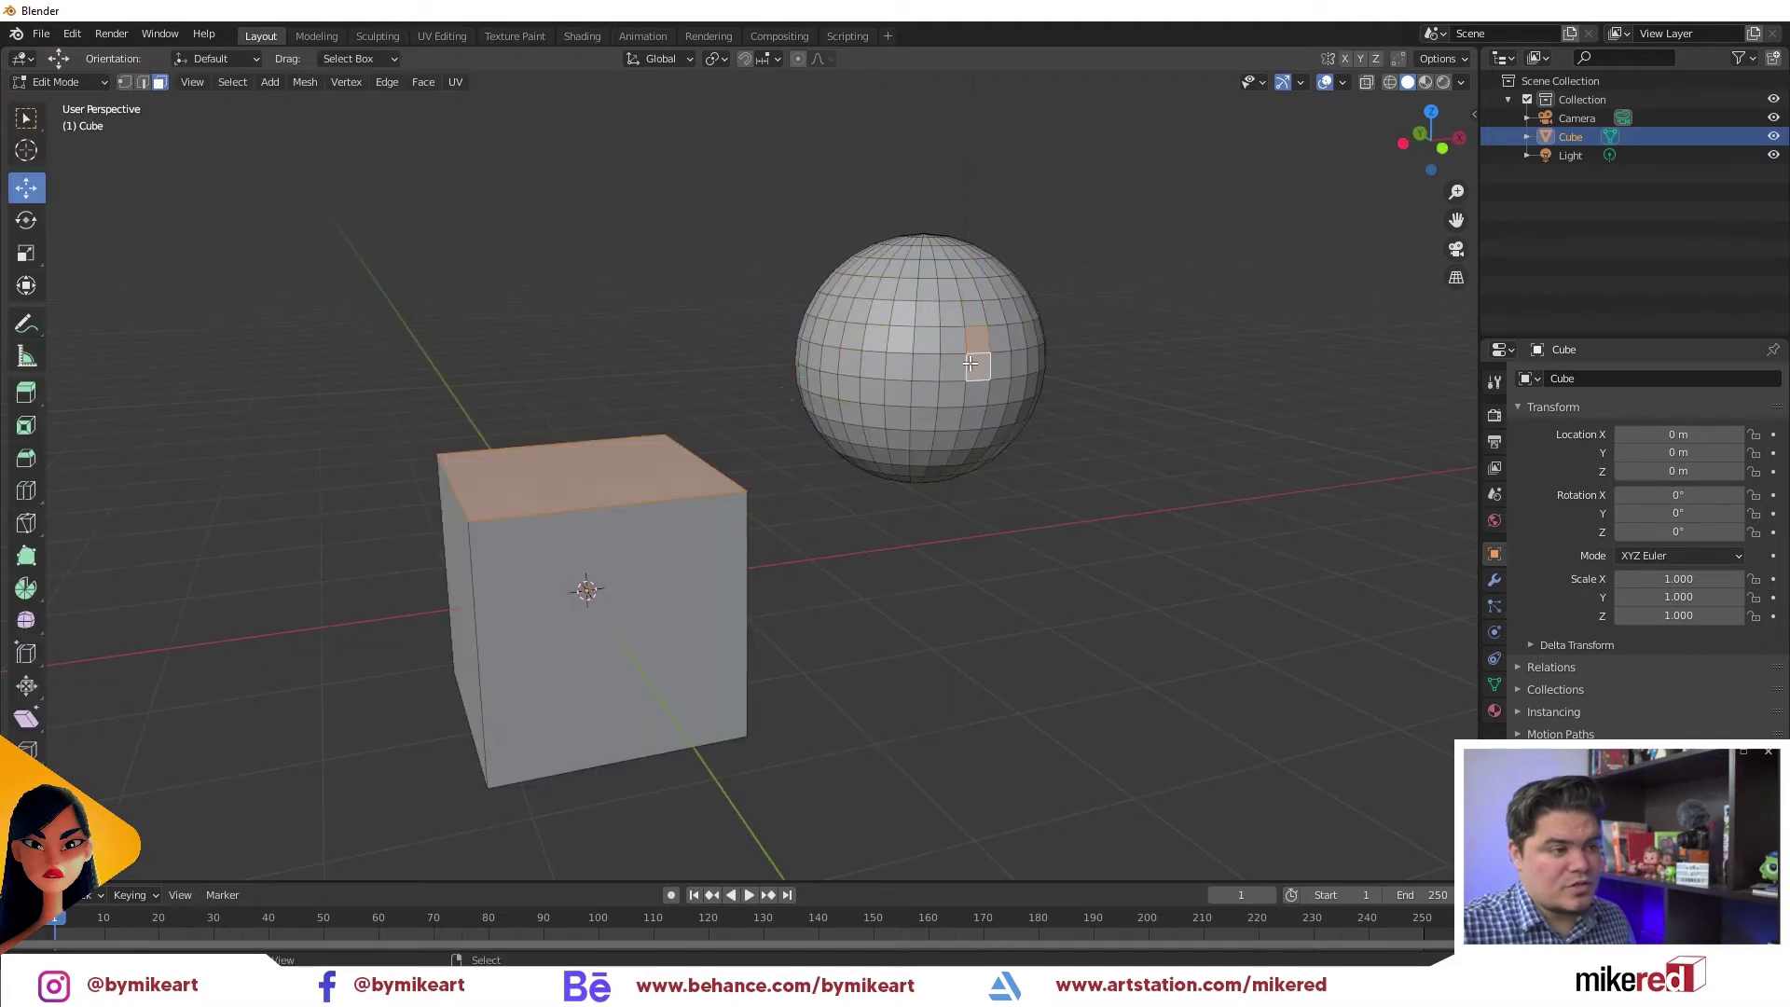
{"action": "key", "text": "l"}
{"action": "middle_click_drag", "start_coordinate": [827, 543], "coordinate": [960, 519]}
{"action": "key", "text": "Tab"}
{"action": "mouse_move", "coordinate": [870, 311]}
{"action": "middle_mouse_down"}
{"action": "mouse_move", "coordinate": [1024, 367]}
{"action": "mouse_move", "coordinate": [652, 280]}
{"action": "middle_mouse_up"}
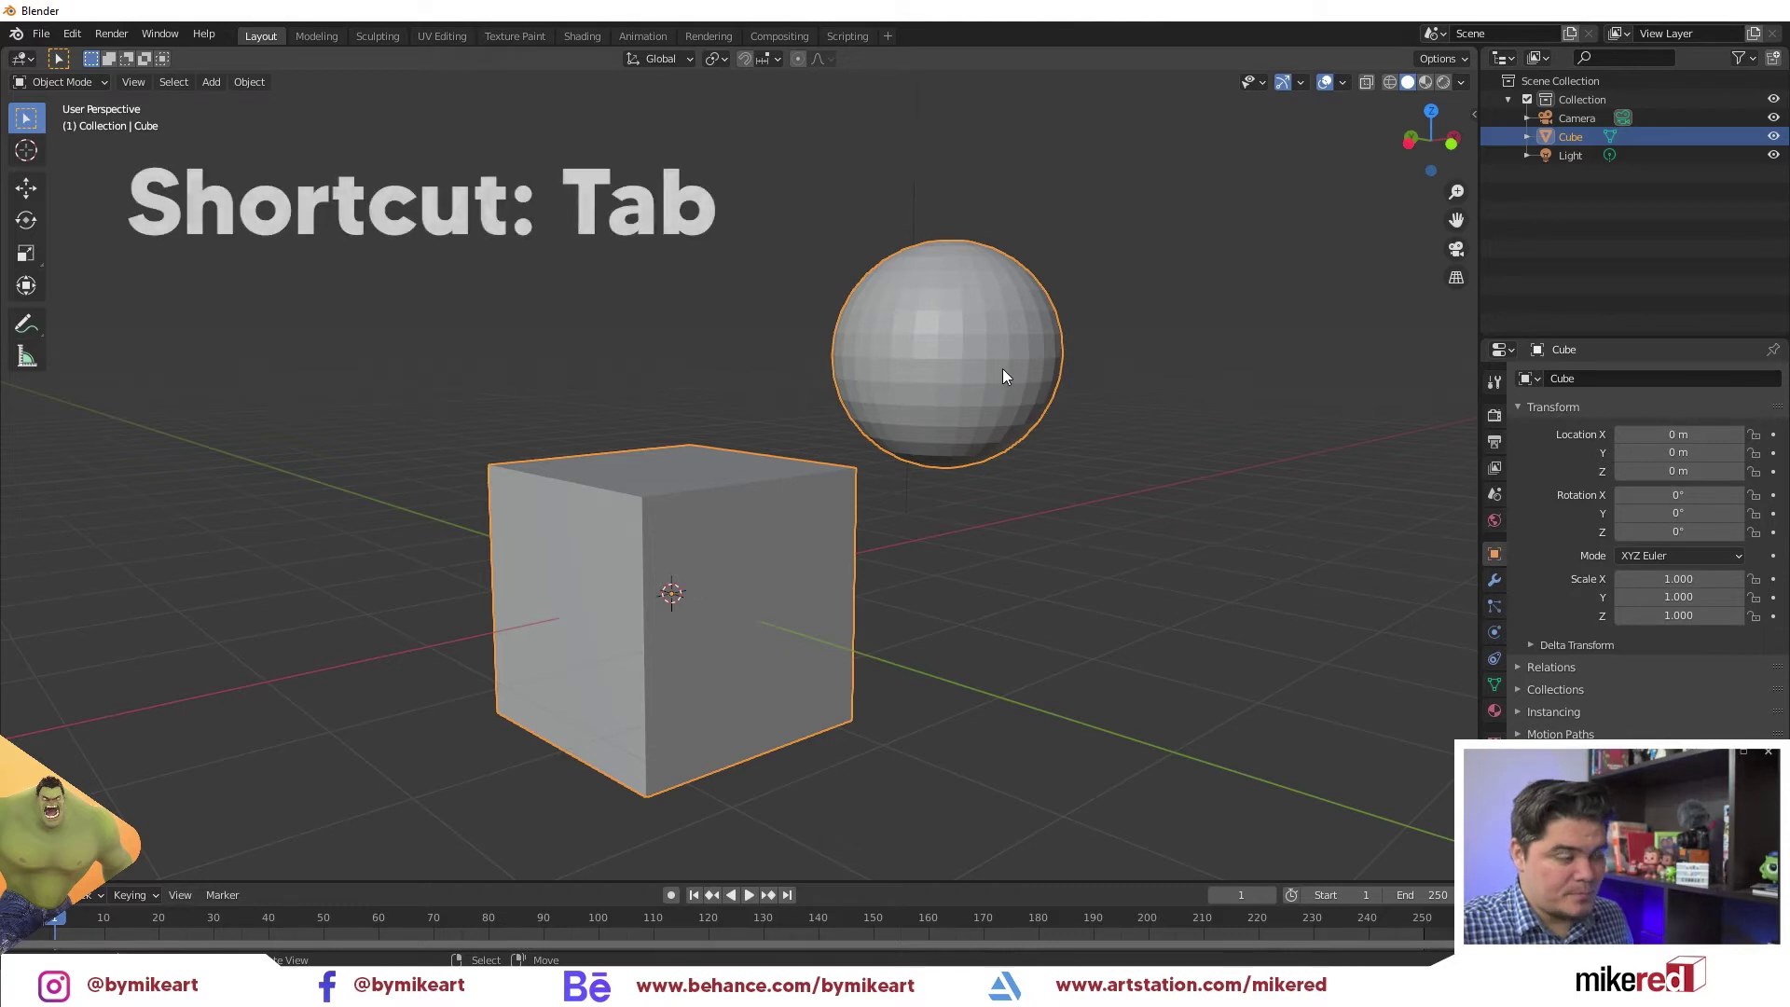
Toggle between Edit and Object Mode to show the cube and sphere as one mesh
{"action": "key", "text": "Tab"}
{"action": "key", "text": "Tab"}
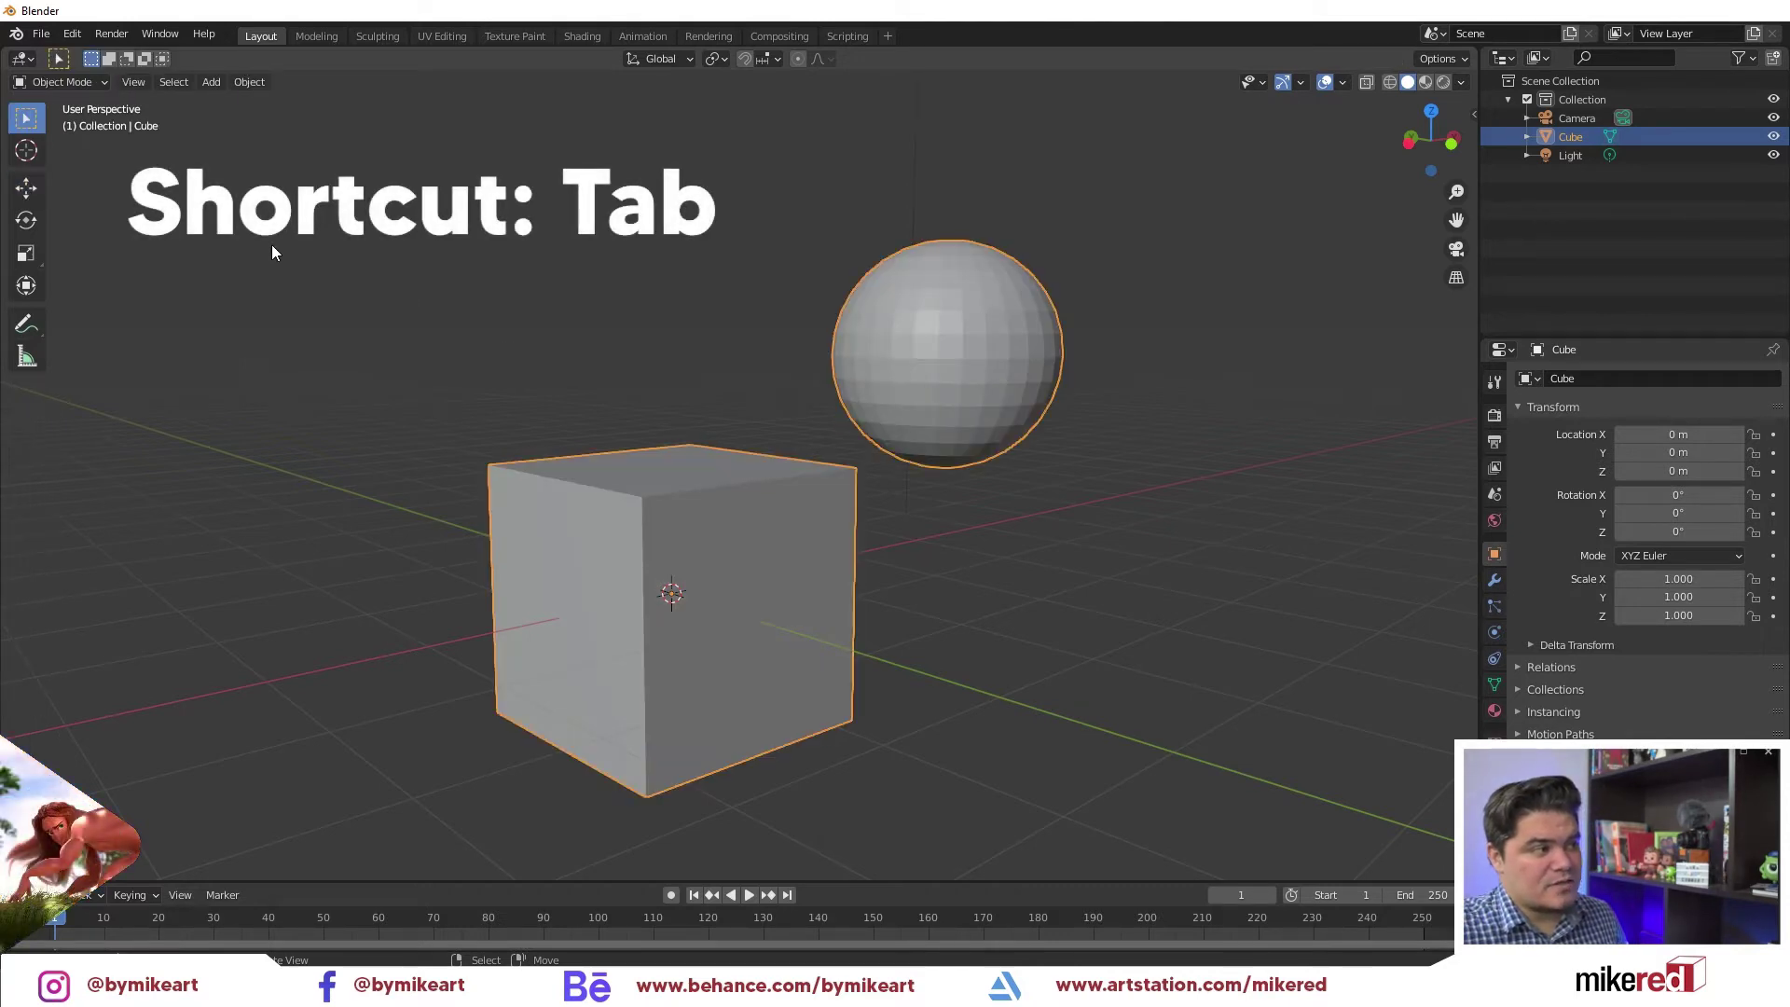
{"action": "key", "text": "Tab"}
{"action": "key", "text": "Tab"}
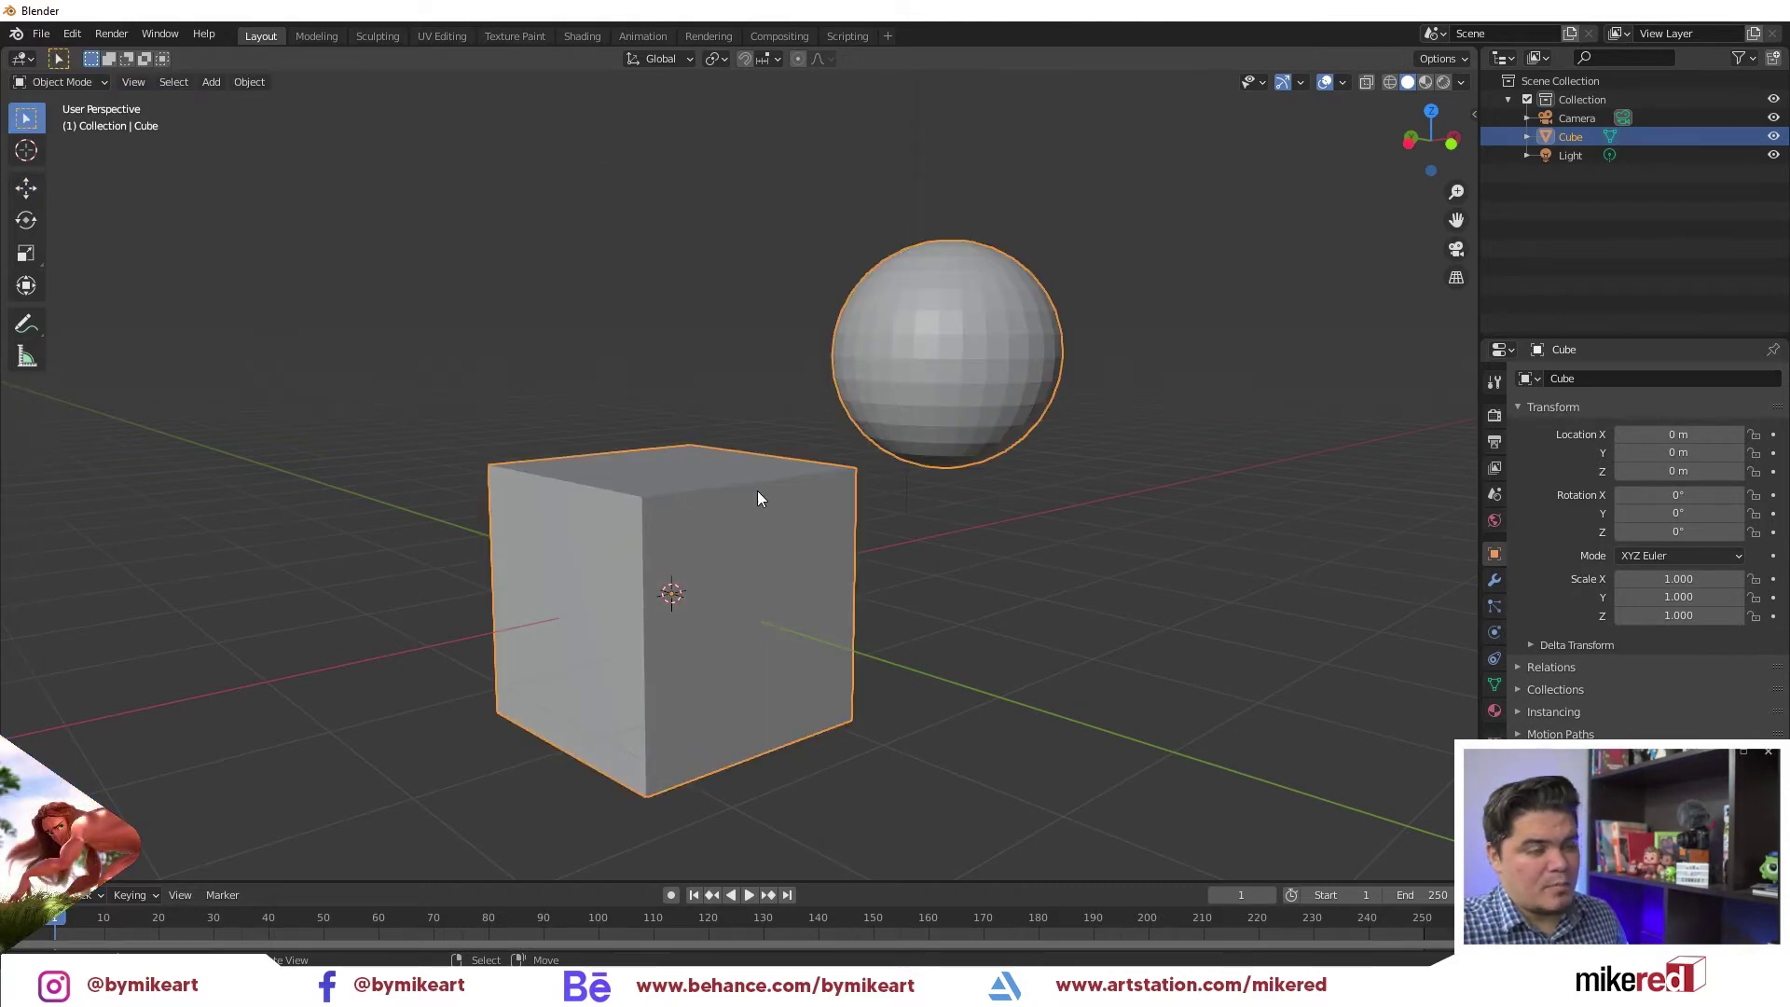
{"action": "key", "text": "Tab"}
{"action": "mouse_move", "coordinate": [911, 479]}
{"action": "middle_mouse_down"}
{"action": "mouse_move", "coordinate": [831, 400]}
{"action": "mouse_move", "coordinate": [945, 359]}
{"action": "middle_mouse_up"}
{"action": "key", "text": "Tab"}
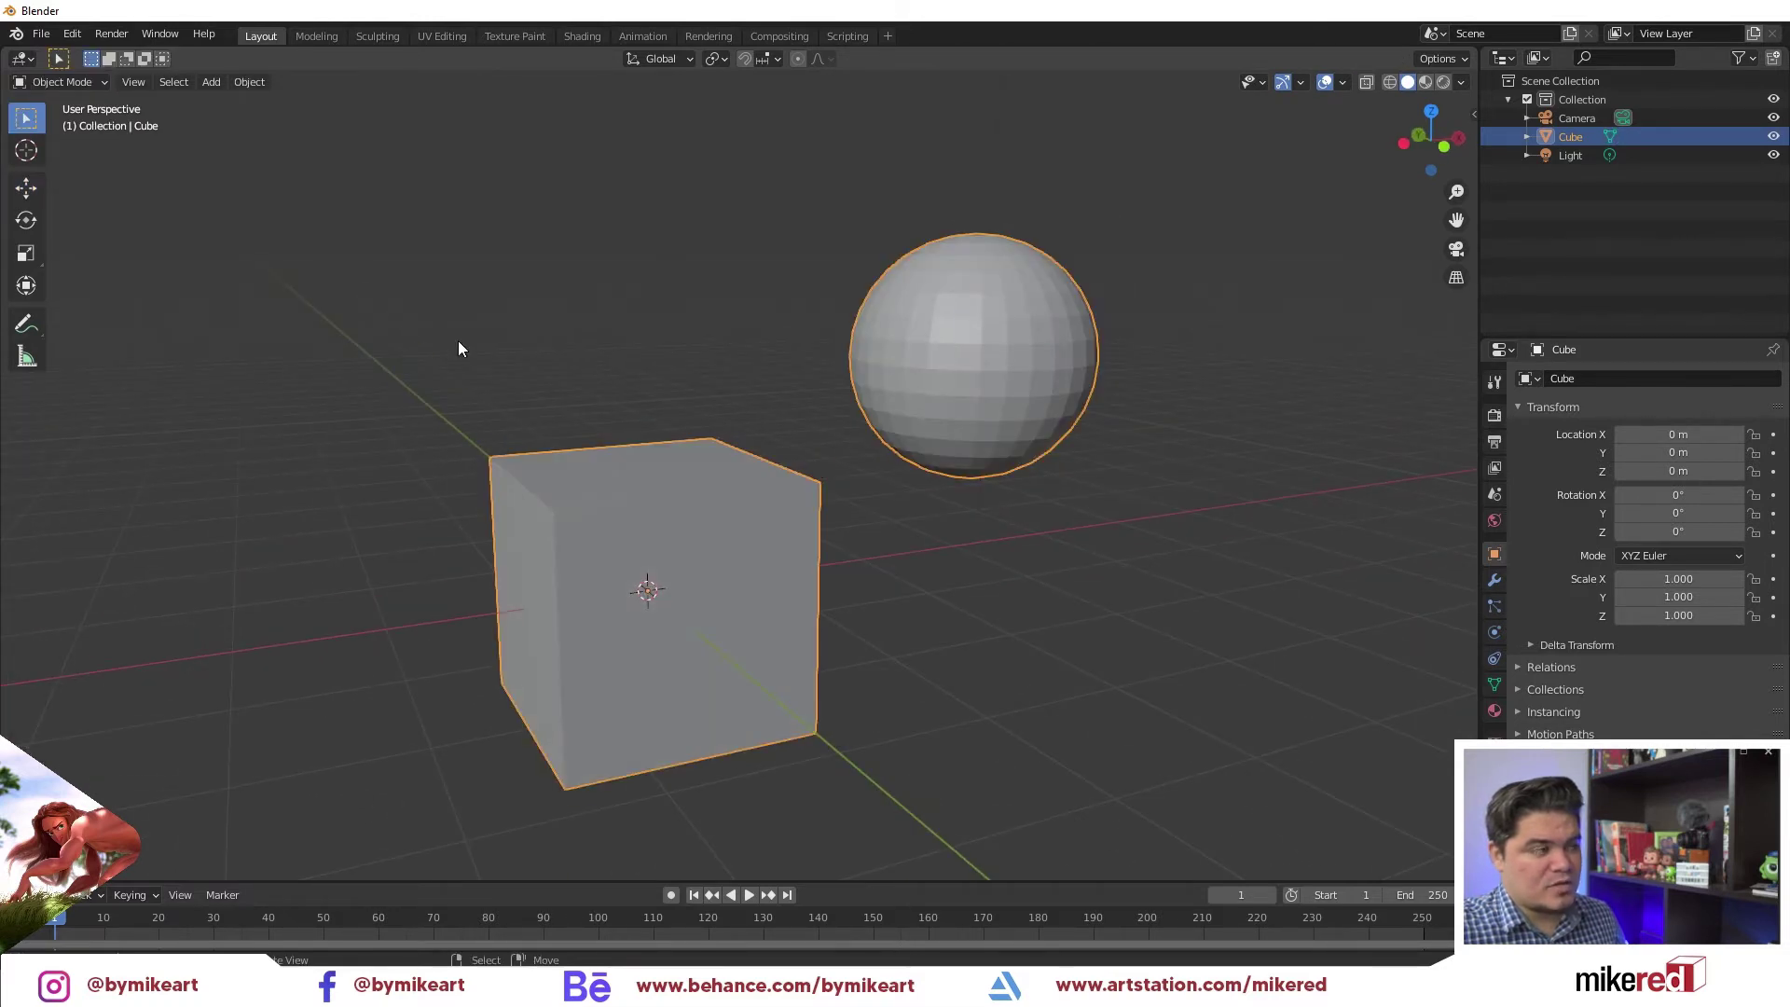
{"action": "mouse_move", "coordinate": [608, 425]}
{"action": "middle_mouse_down"}
{"action": "mouse_move", "coordinate": [681, 466]}
{"action": "mouse_move", "coordinate": [625, 501]}
{"action": "middle_mouse_up"}
Inspect the joined mesh in edge select mode, go back to Object Mode, and open the Add menu
{"action": "key", "text": "g"}
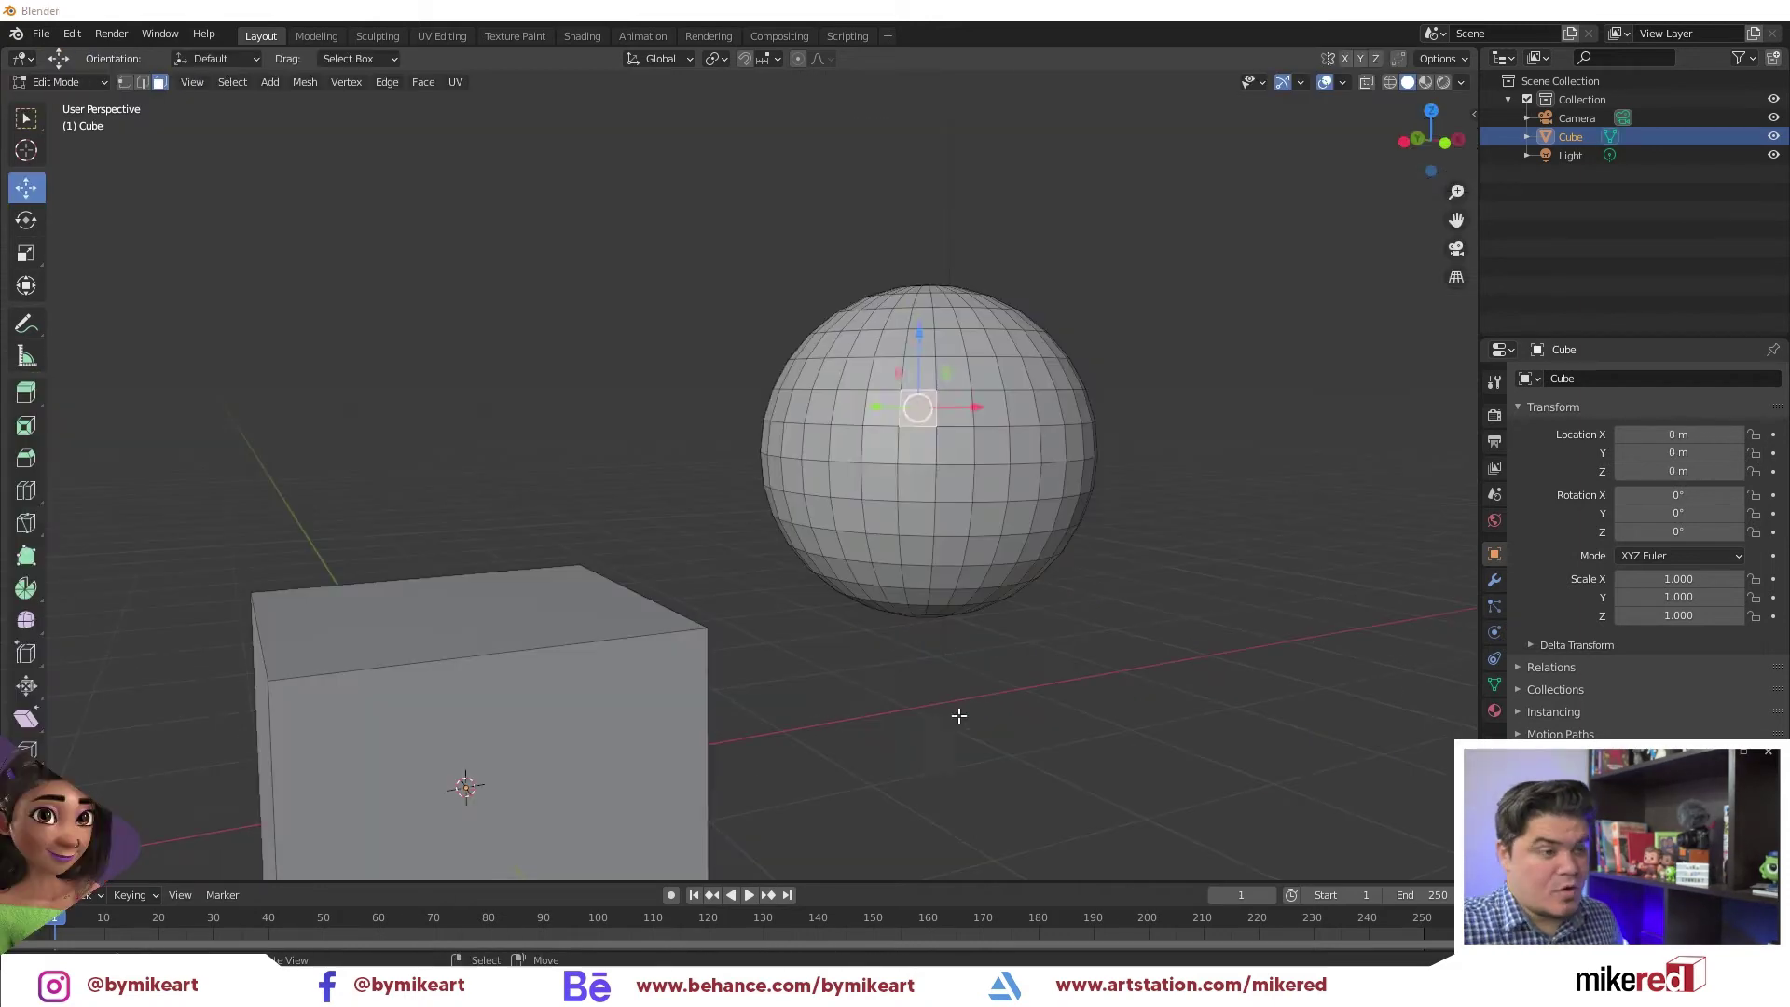
{"action": "mouse_move", "coordinate": [1075, 522]}
{"action": "middle_mouse_down"}
{"action": "mouse_move", "coordinate": [876, 471]}
{"action": "mouse_move", "coordinate": [895, 518]}
{"action": "middle_mouse_up"}
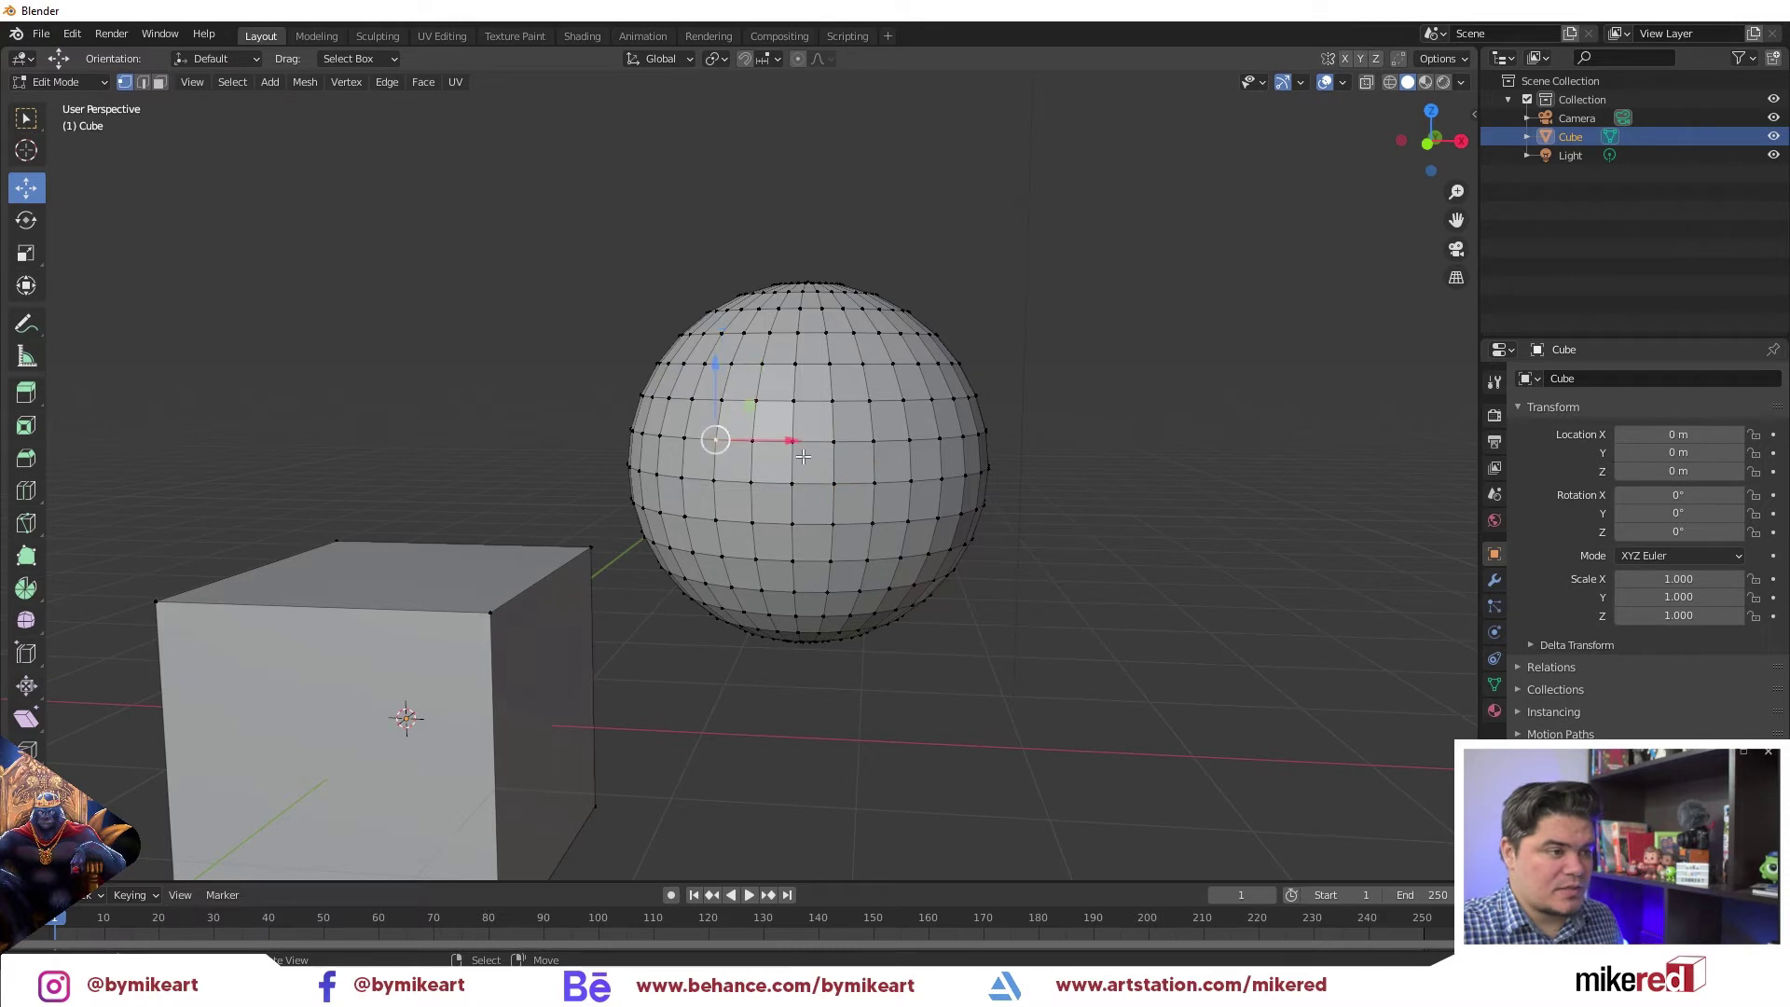
{"action": "key", "text": "2"}
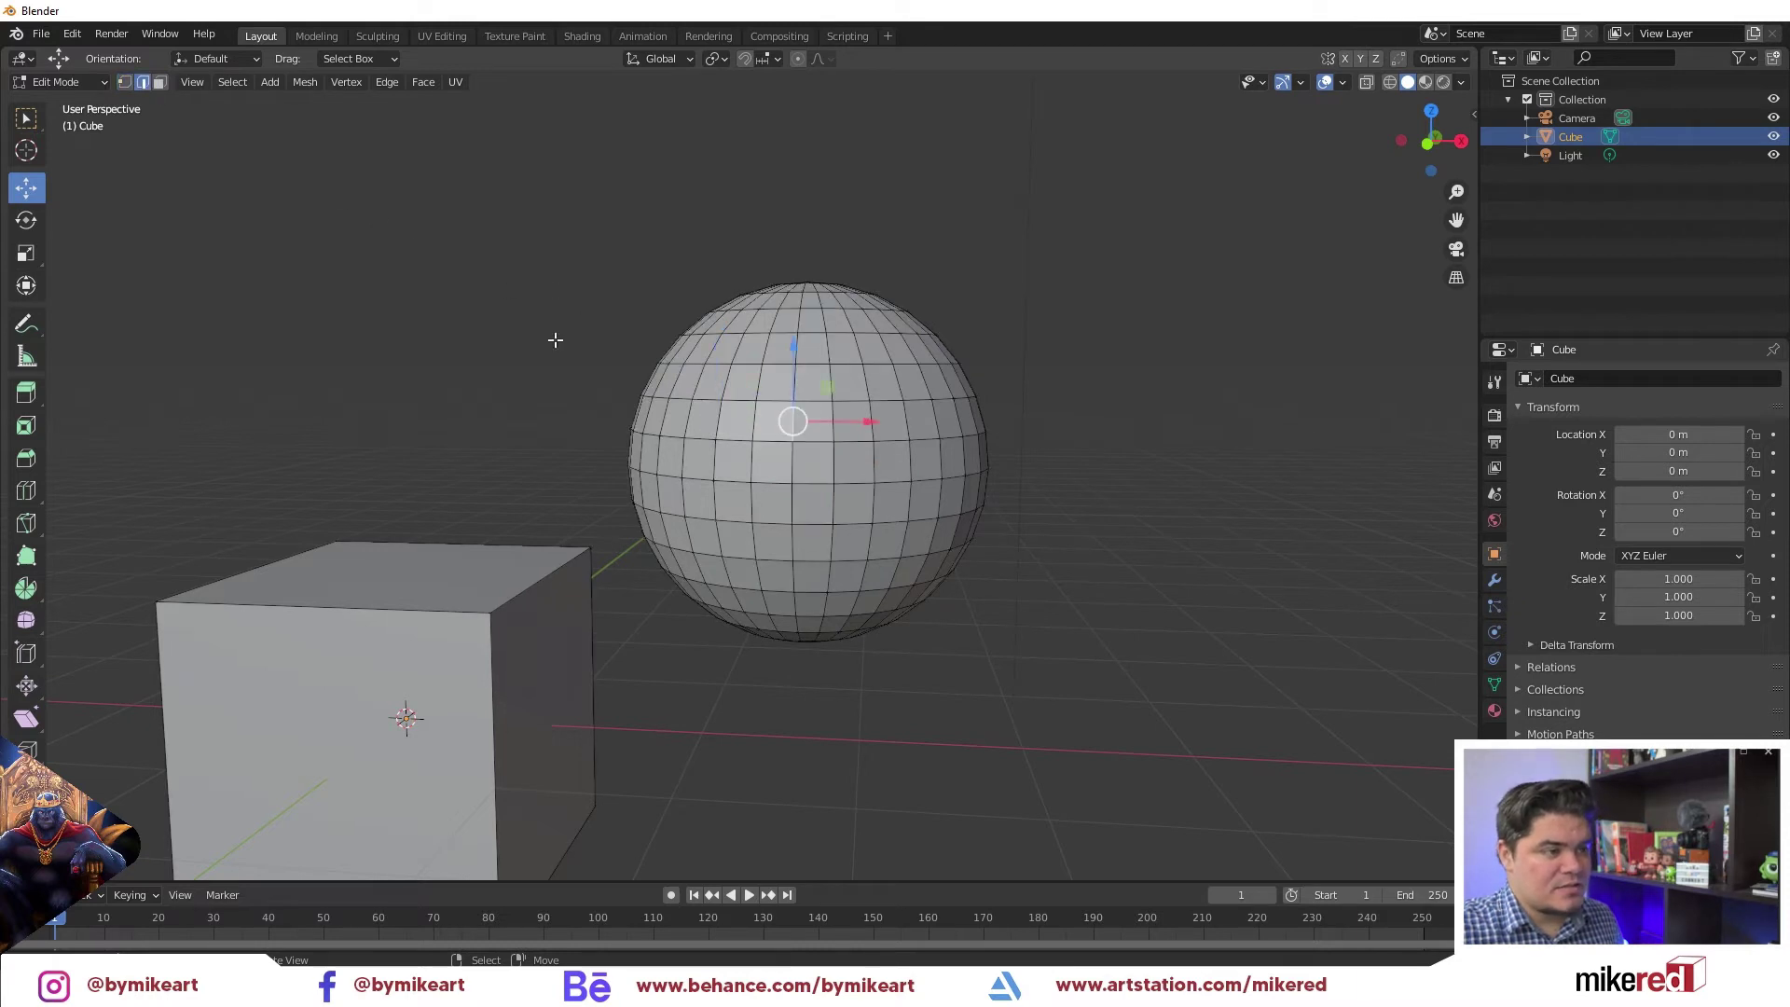
{"action": "scroll", "coordinate": [723, 535], "scroll_direction": "down", "scroll_amount": 3}
{"action": "middle_click_drag", "start_coordinate": [746, 551], "coordinate": [952, 597]}
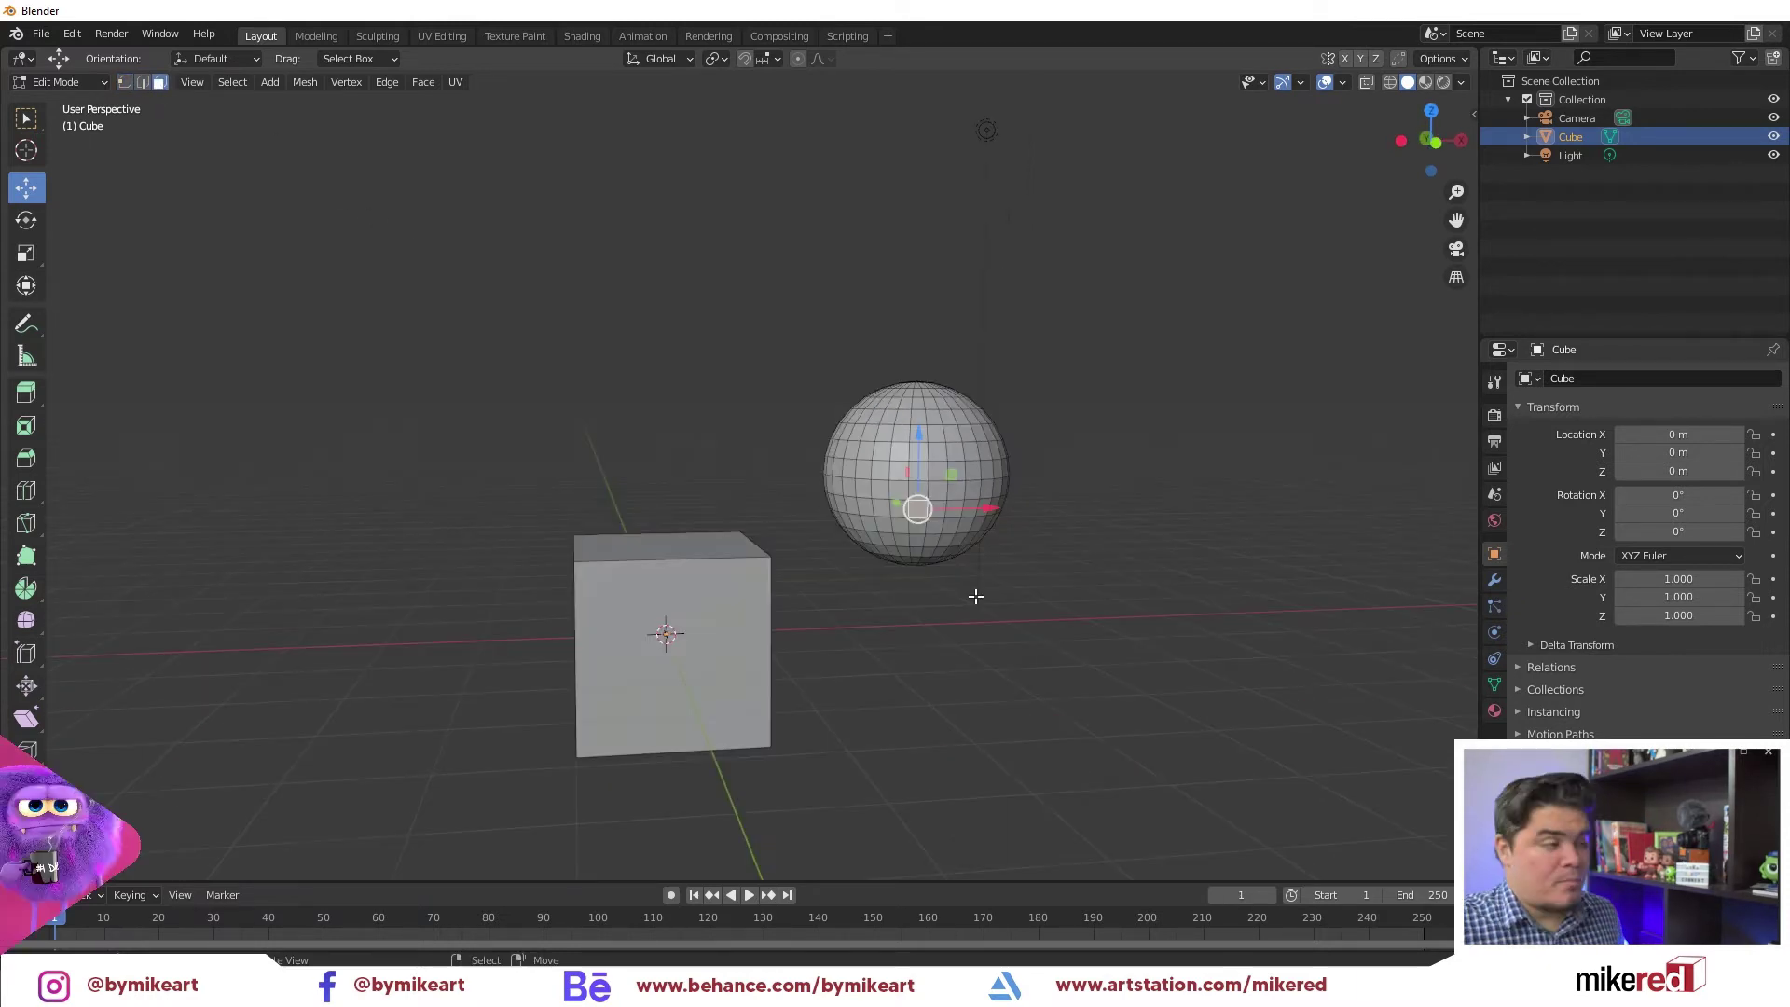
{"action": "key", "text": "Tab"}
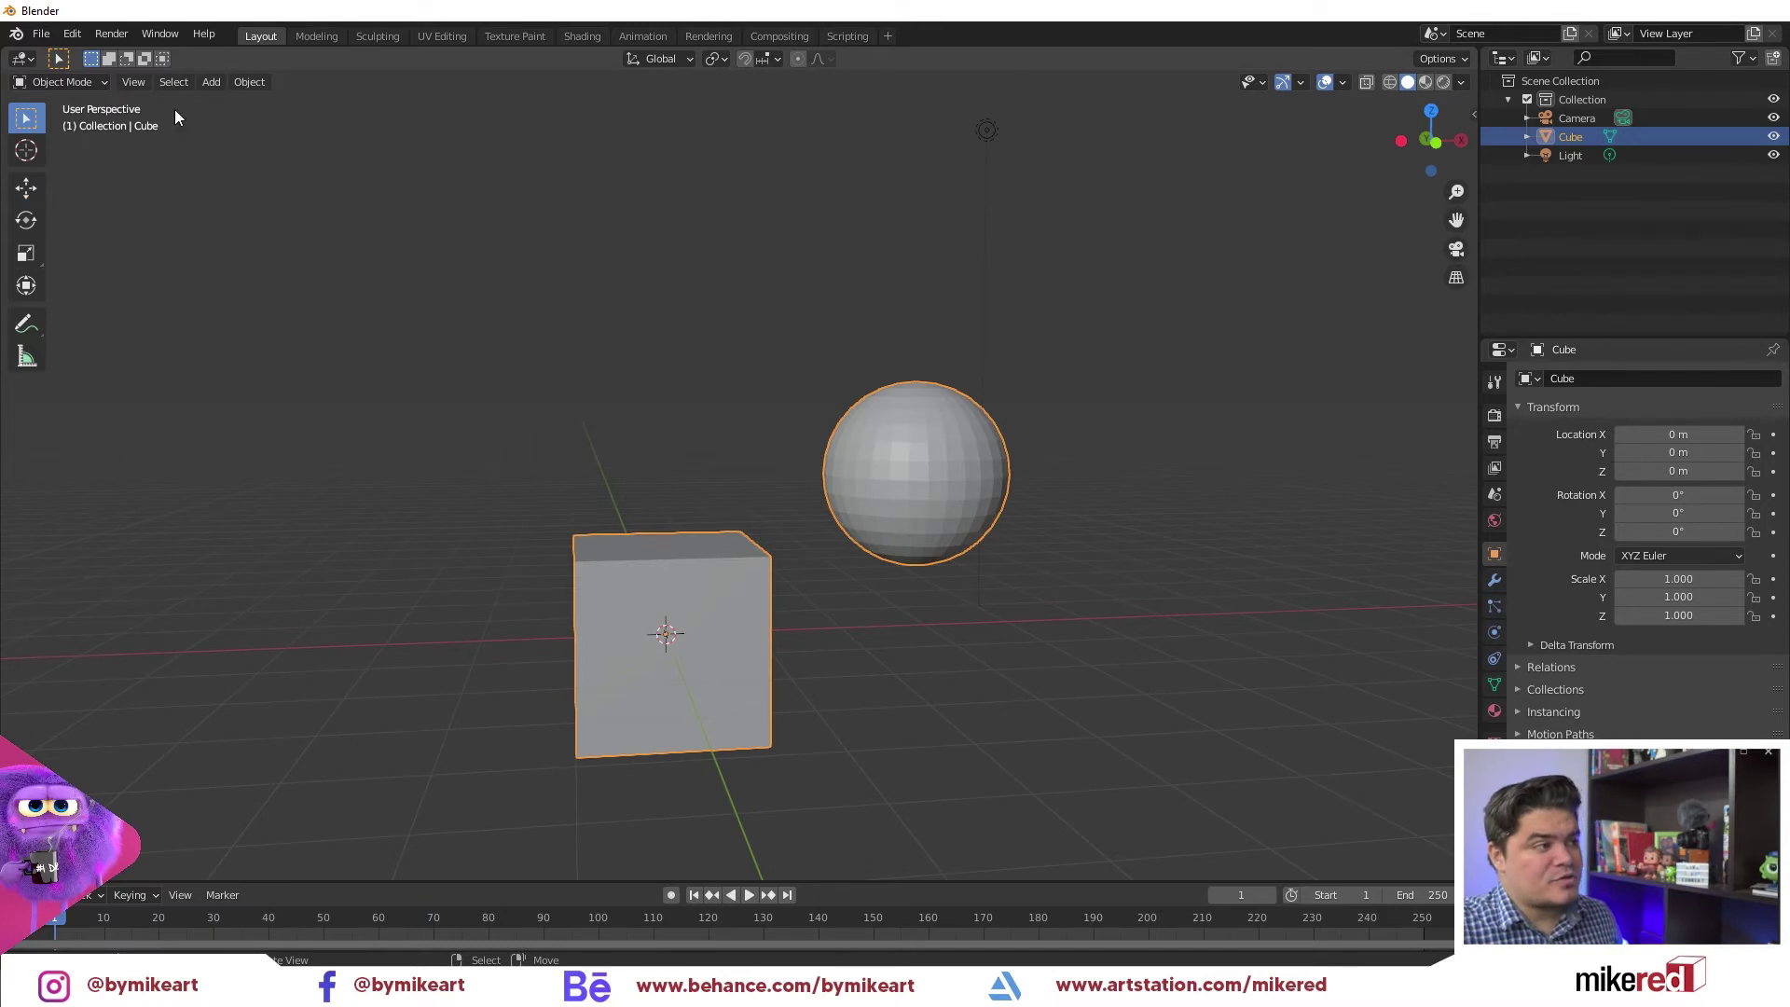
{"action": "middle_click_drag", "start_coordinate": [904, 567], "coordinate": [800, 533]}
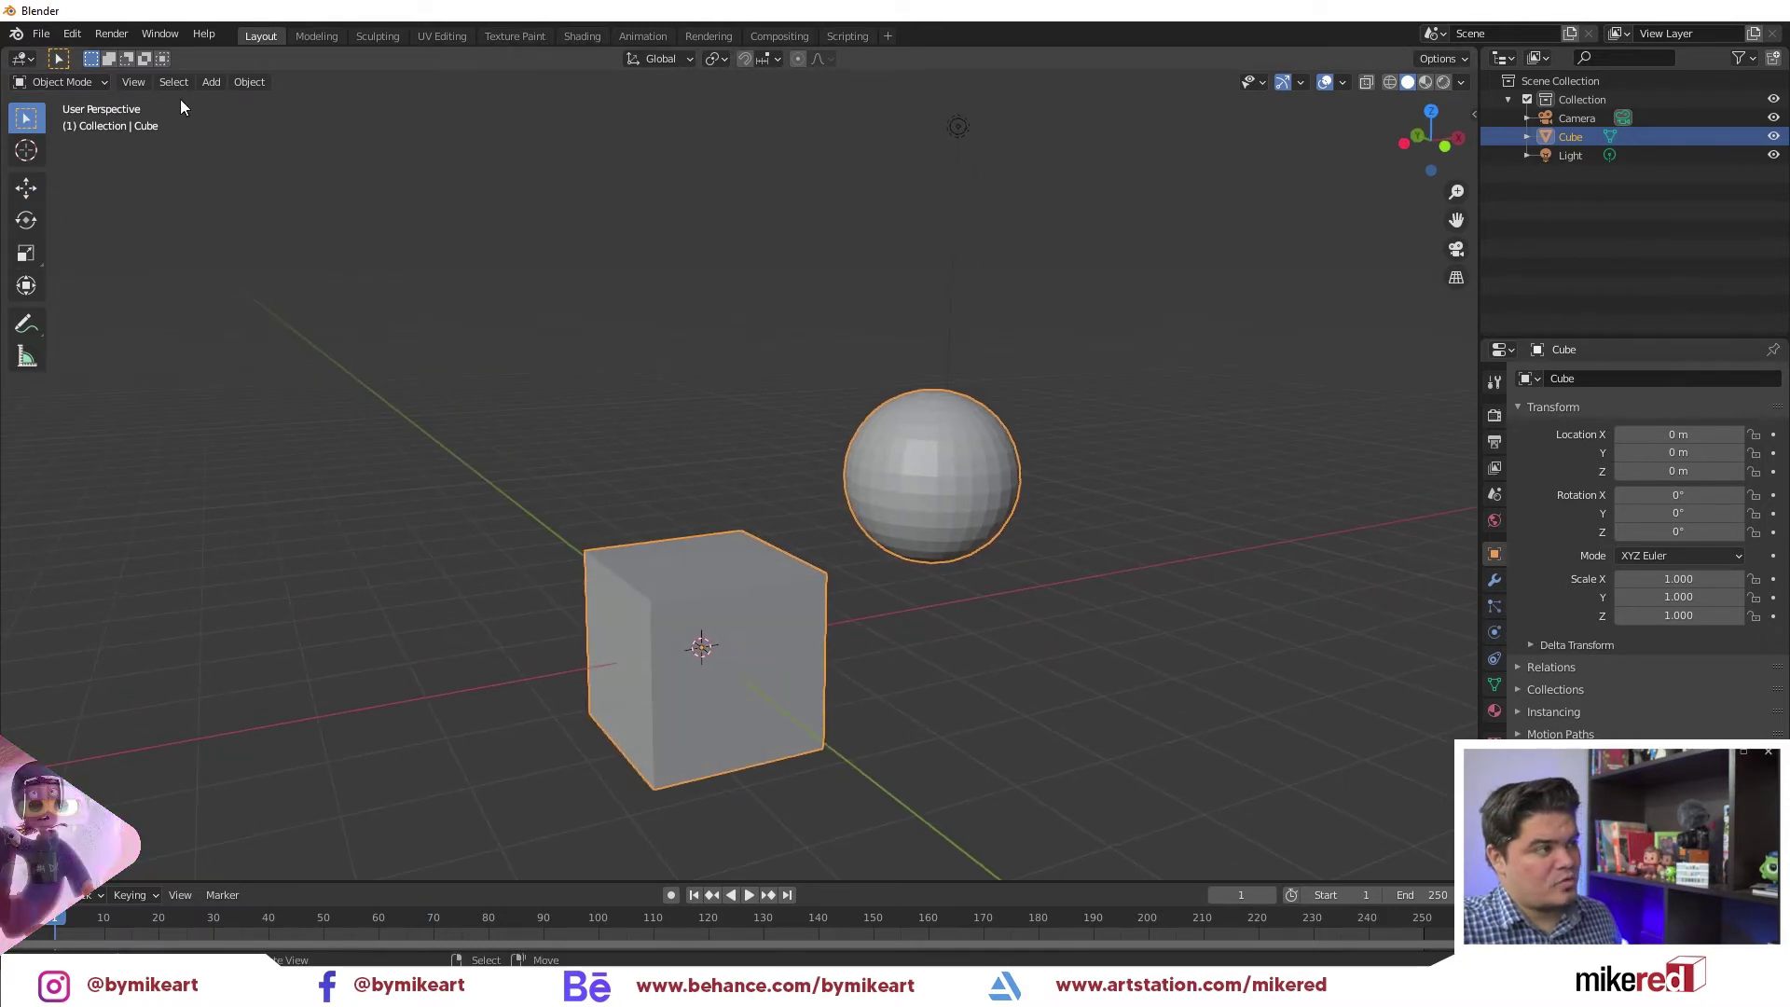
{"action": "left_click", "coordinate": [216, 85]}
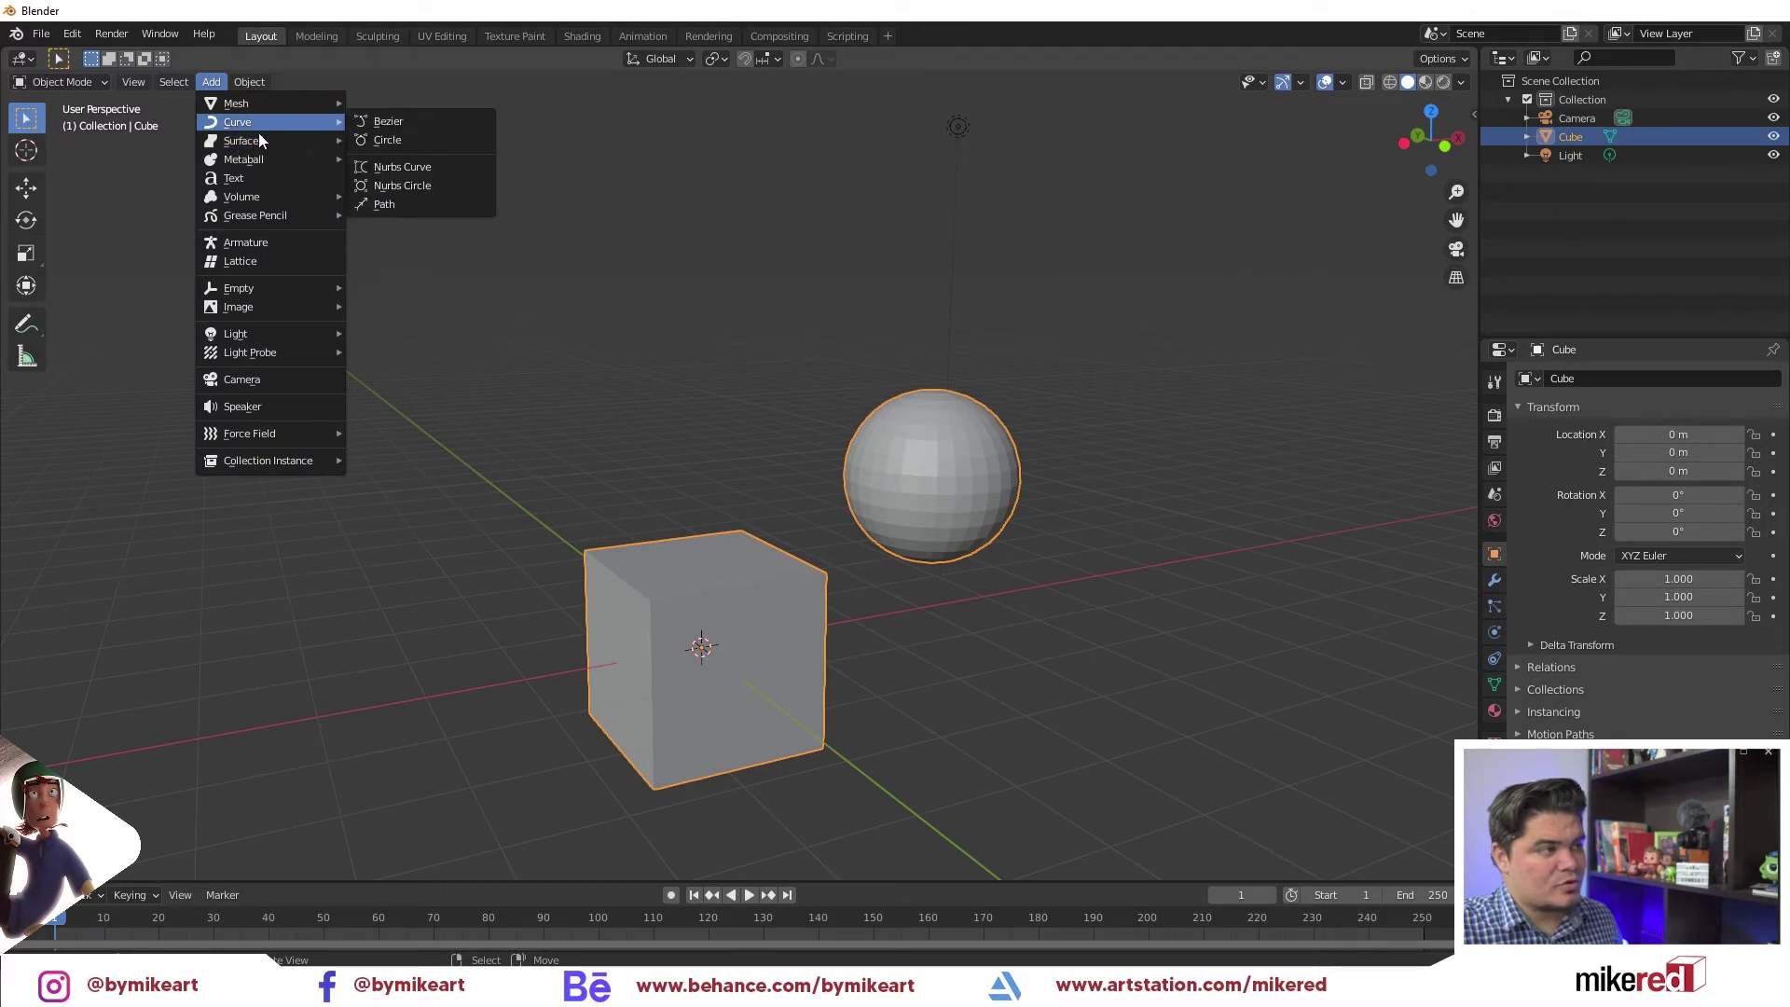
{"action": "mouse_move", "coordinate": [236, 104]}
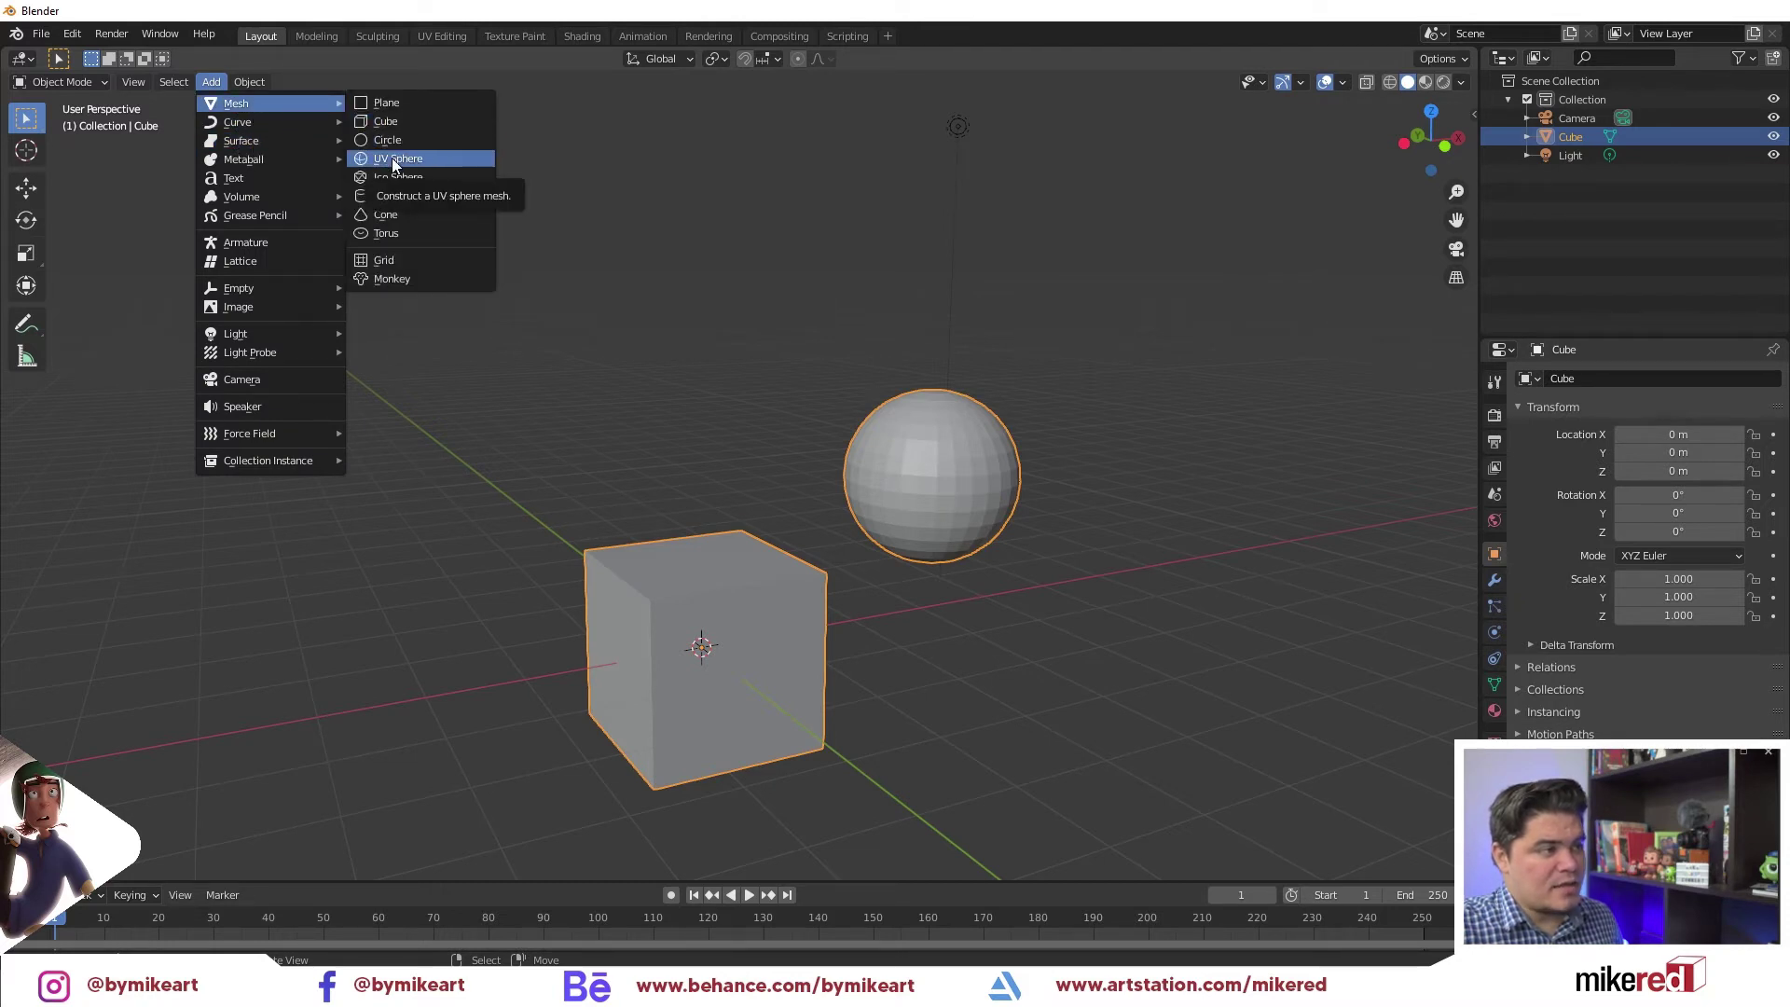
Add a UV sphere and move it up and to the left of the cube
{"action": "left_click", "coordinate": [392, 159]}
{"action": "middle_click_drag", "start_coordinate": [579, 323], "coordinate": [696, 483]}
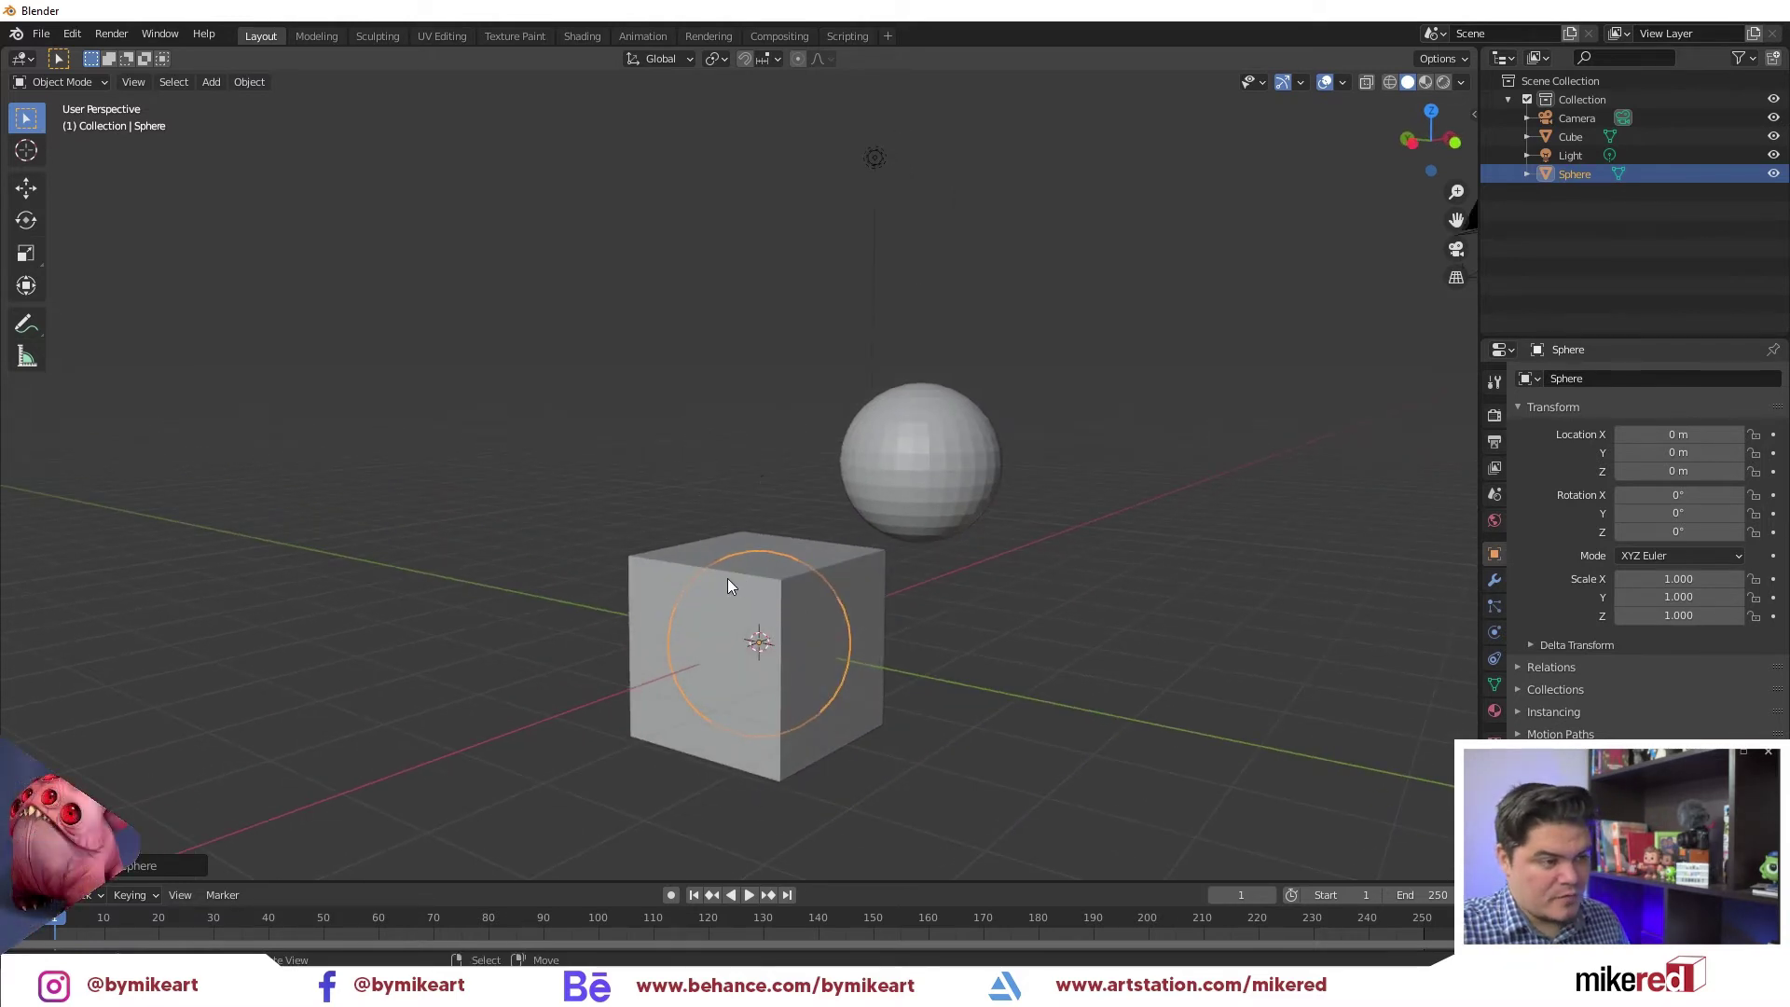
{"action": "middle_click_drag", "start_coordinate": [729, 585], "coordinate": [644, 687]}
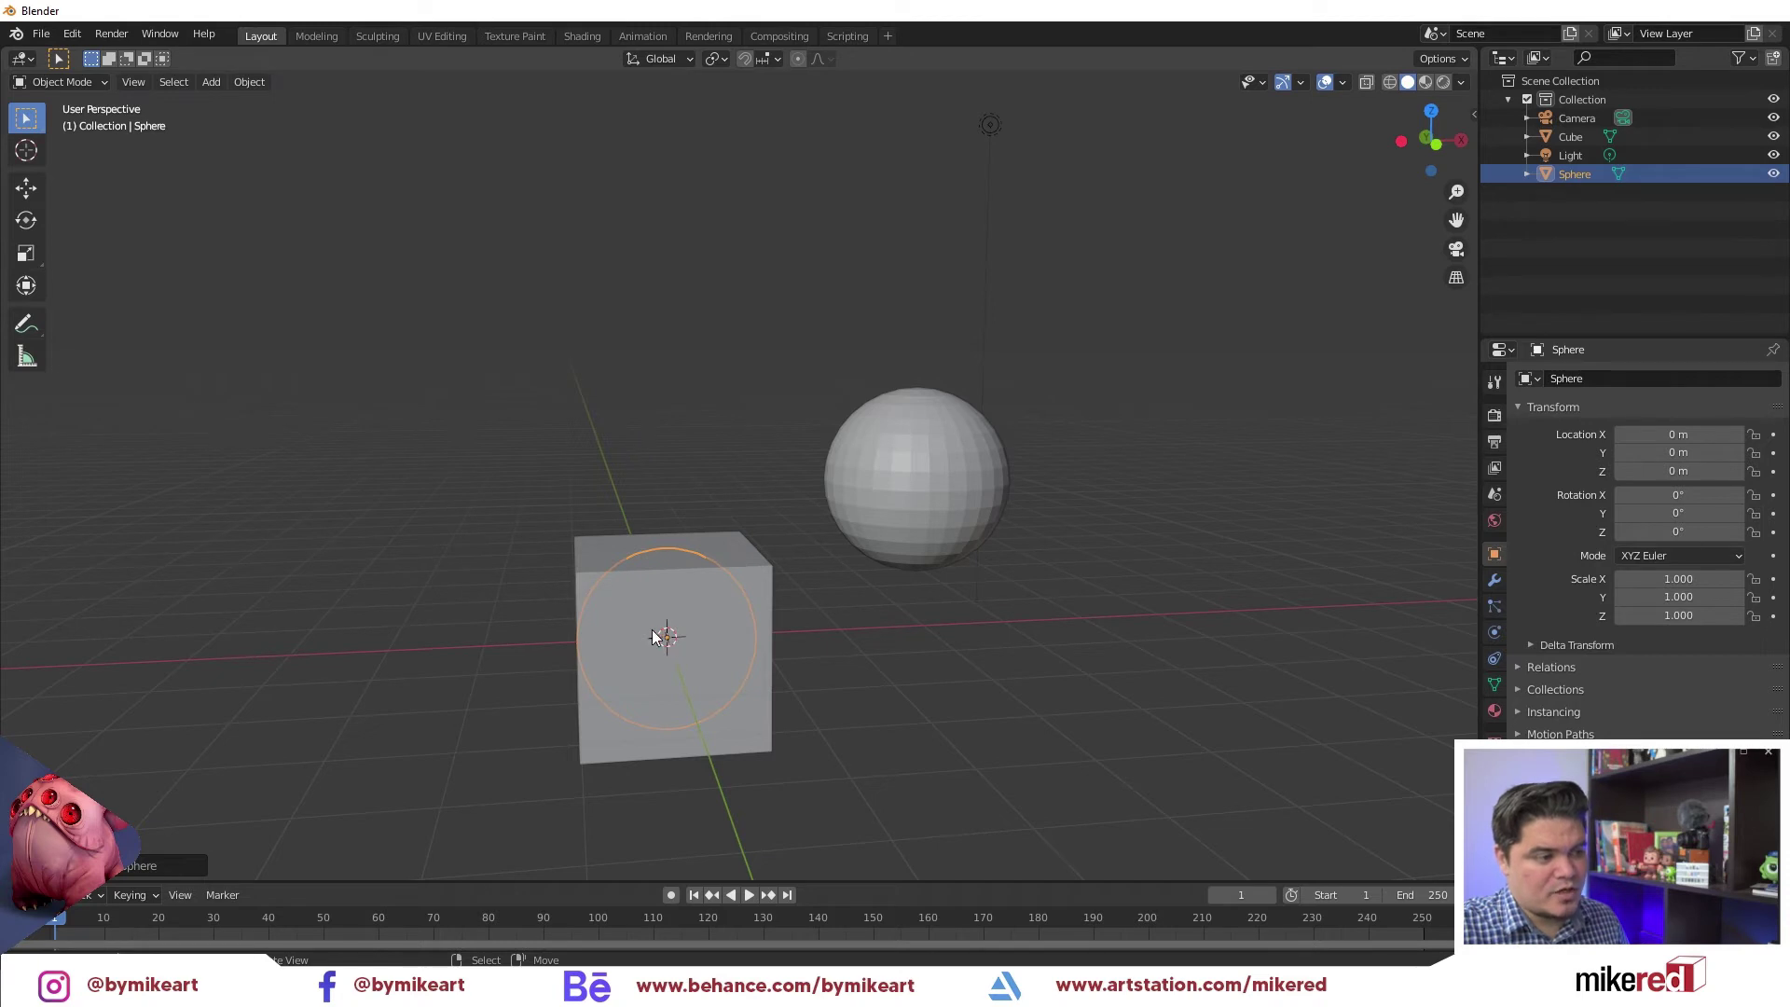
{"action": "middle_click_drag", "start_coordinate": [653, 637], "coordinate": [736, 630]}
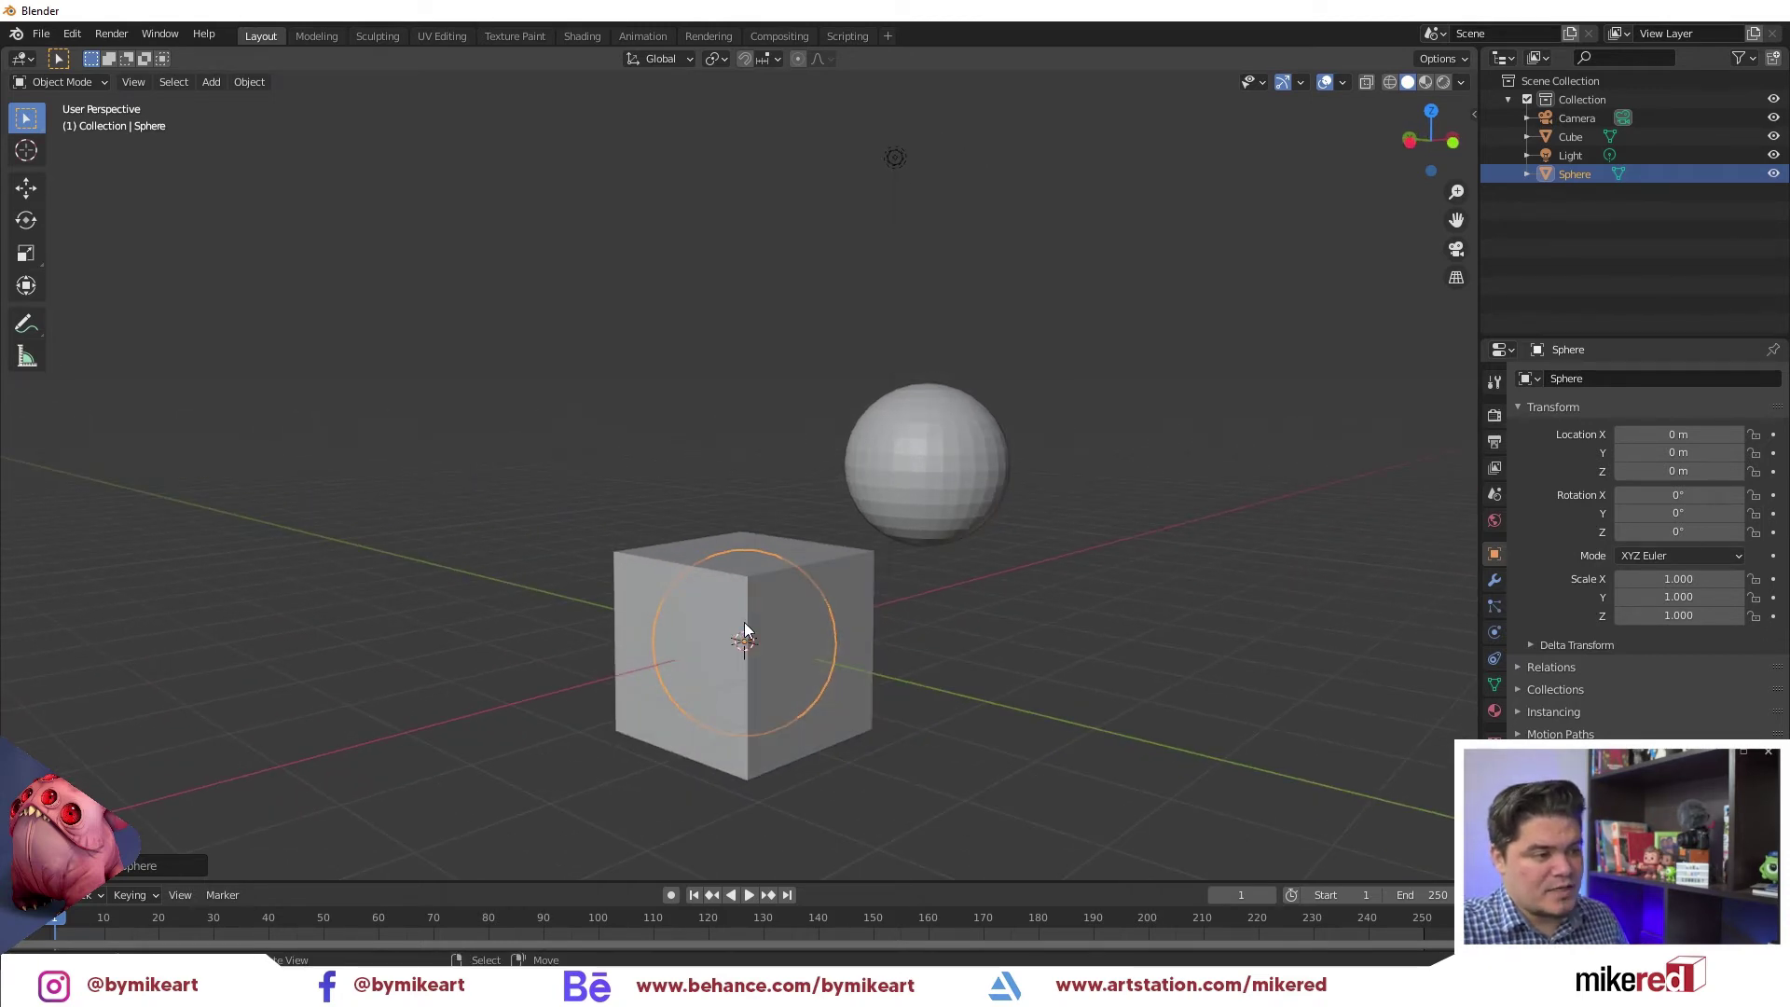
{"action": "key", "text": "g"}
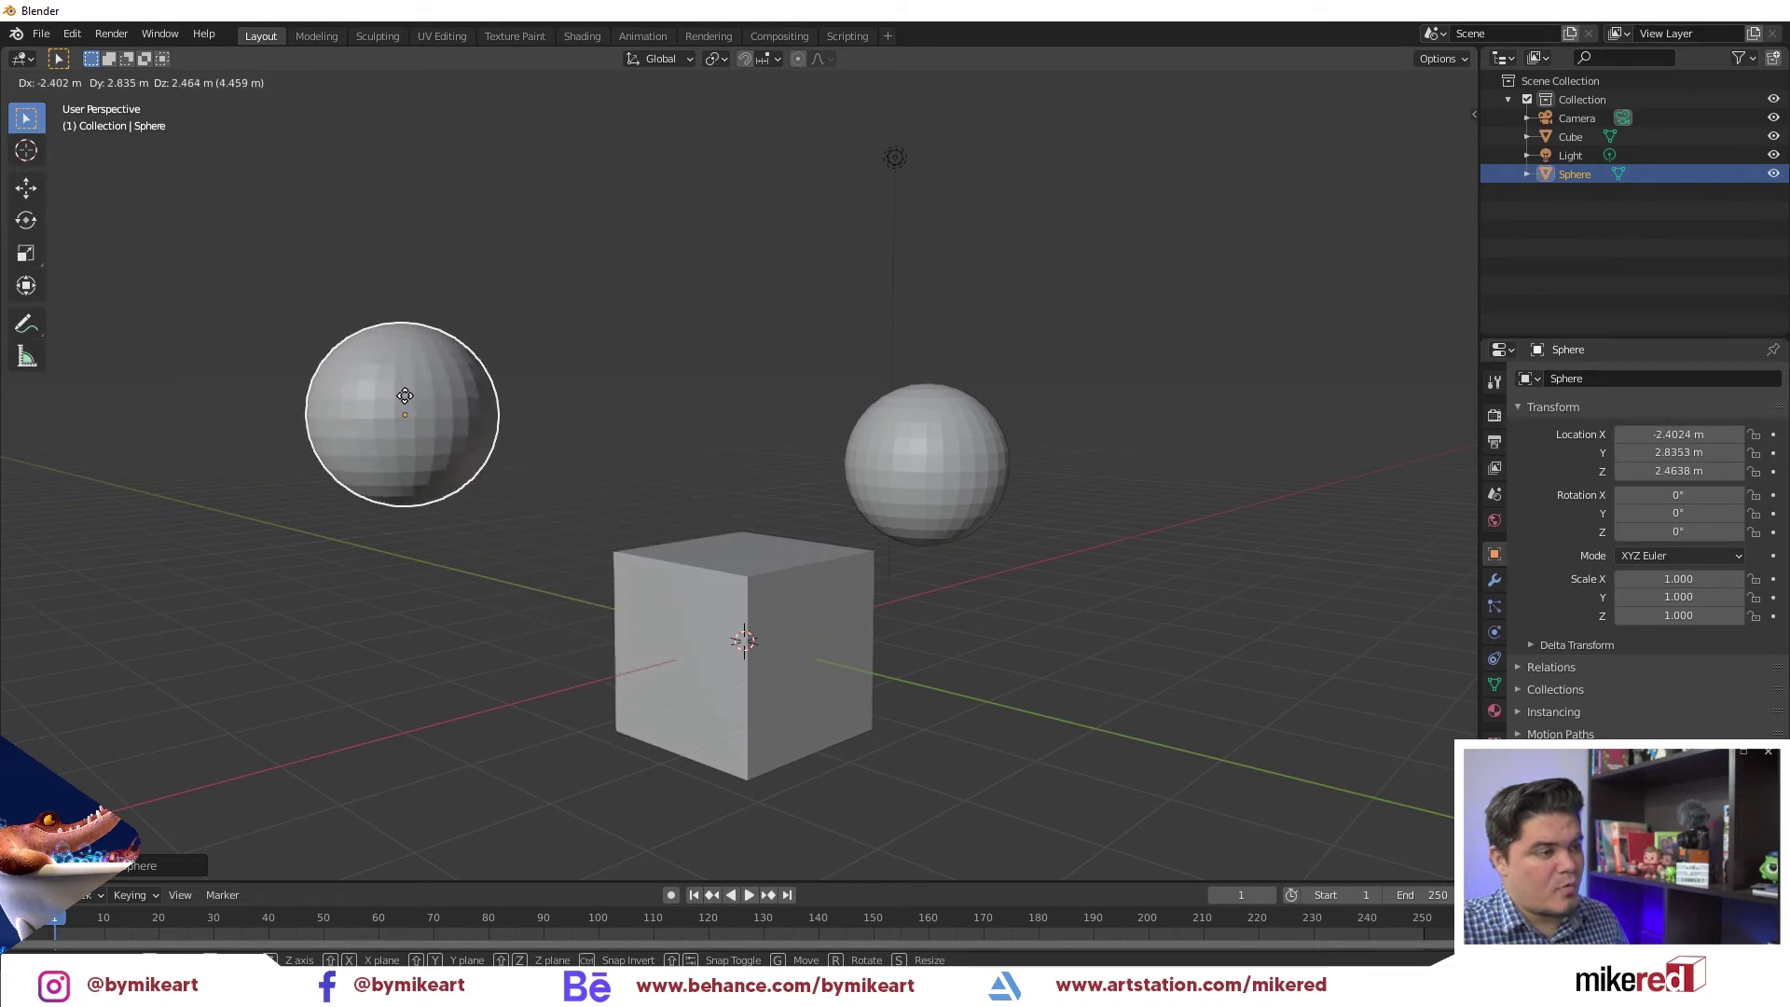
{"action": "left_click", "coordinate": [405, 403]}
{"action": "middle_click_drag", "start_coordinate": [714, 610], "coordinate": [703, 607]}
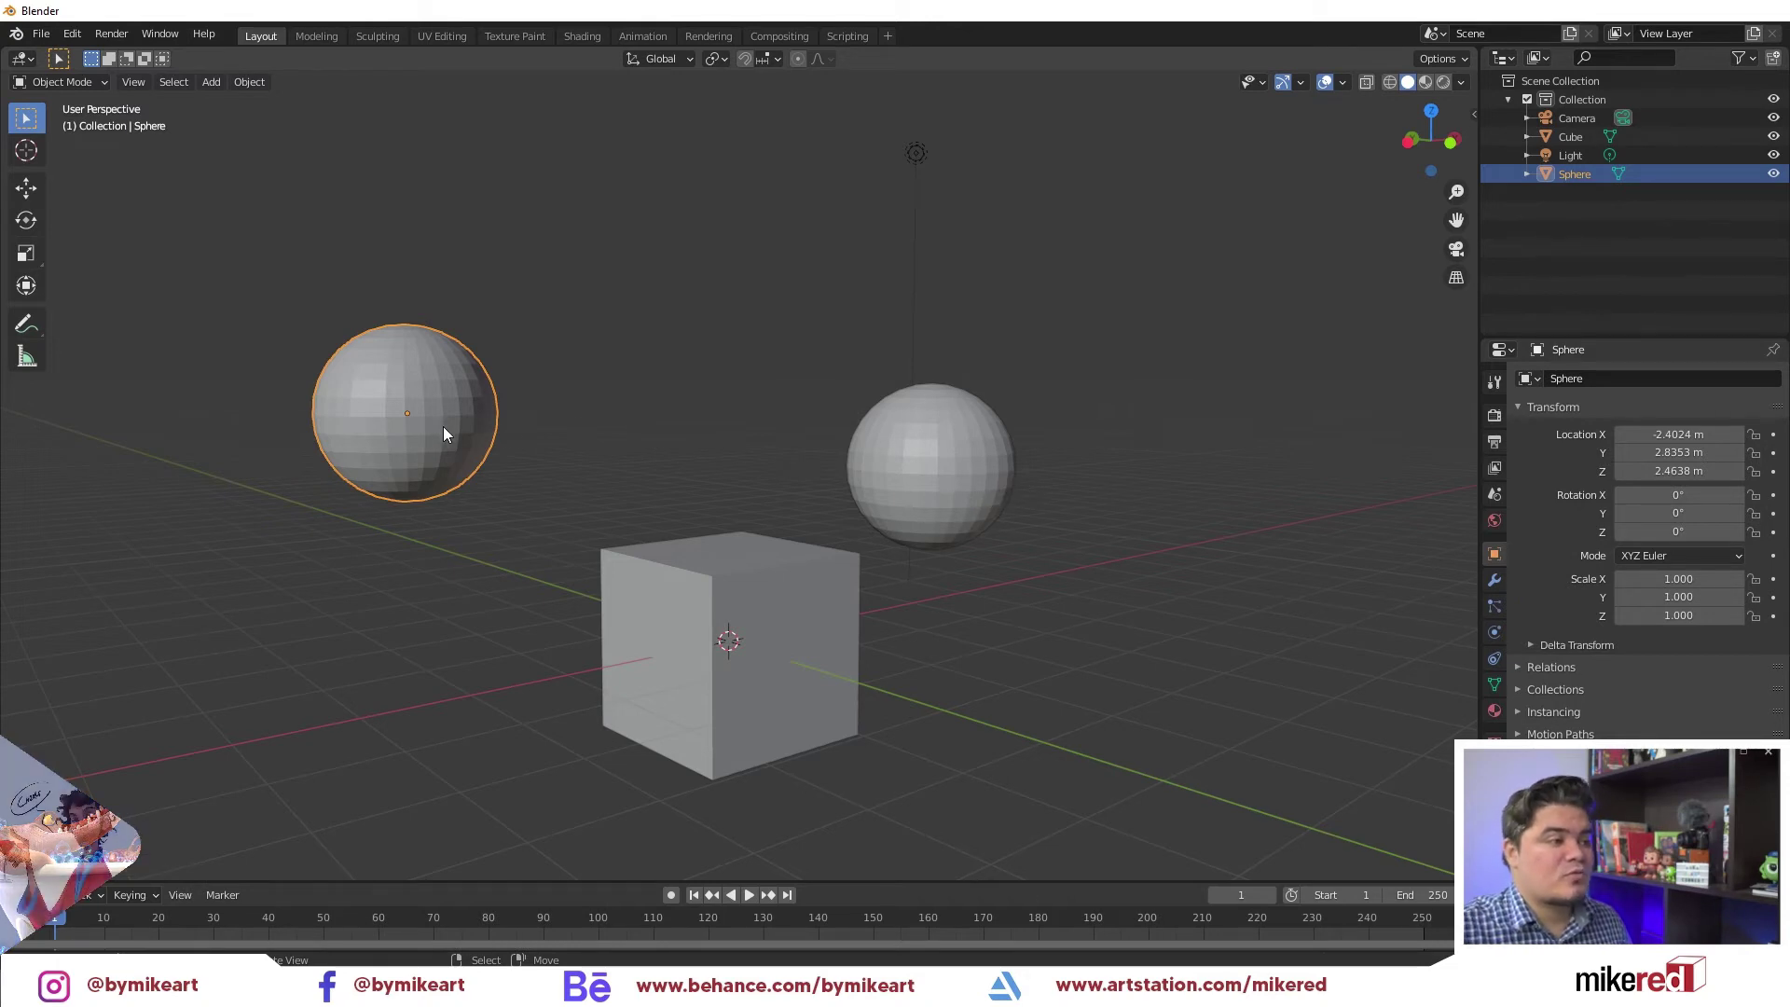
Compare the separate sphere with the combined cube-and-sphere object, ending with the new sphere selected
{"action": "key", "text": "Tab"}
{"action": "key", "text": "Tab"}
{"action": "left_click", "coordinate": [910, 455]}
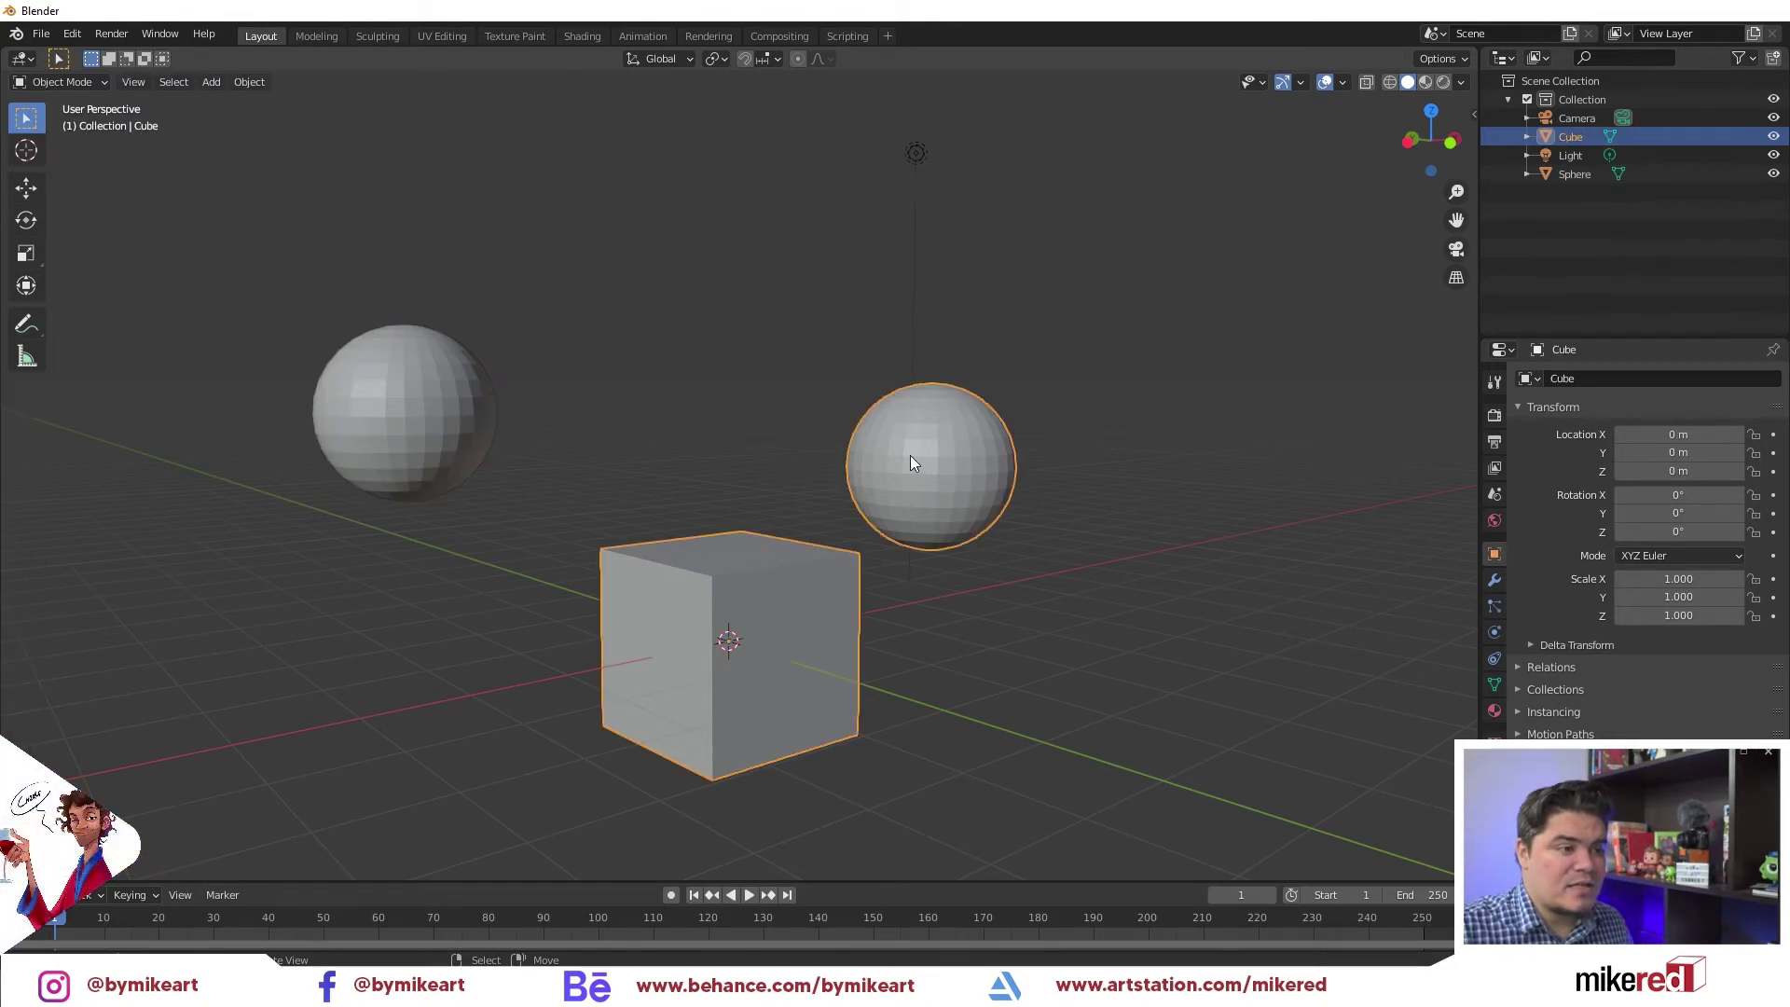
{"action": "middle_click_drag", "start_coordinate": [959, 524], "coordinate": [871, 512]}
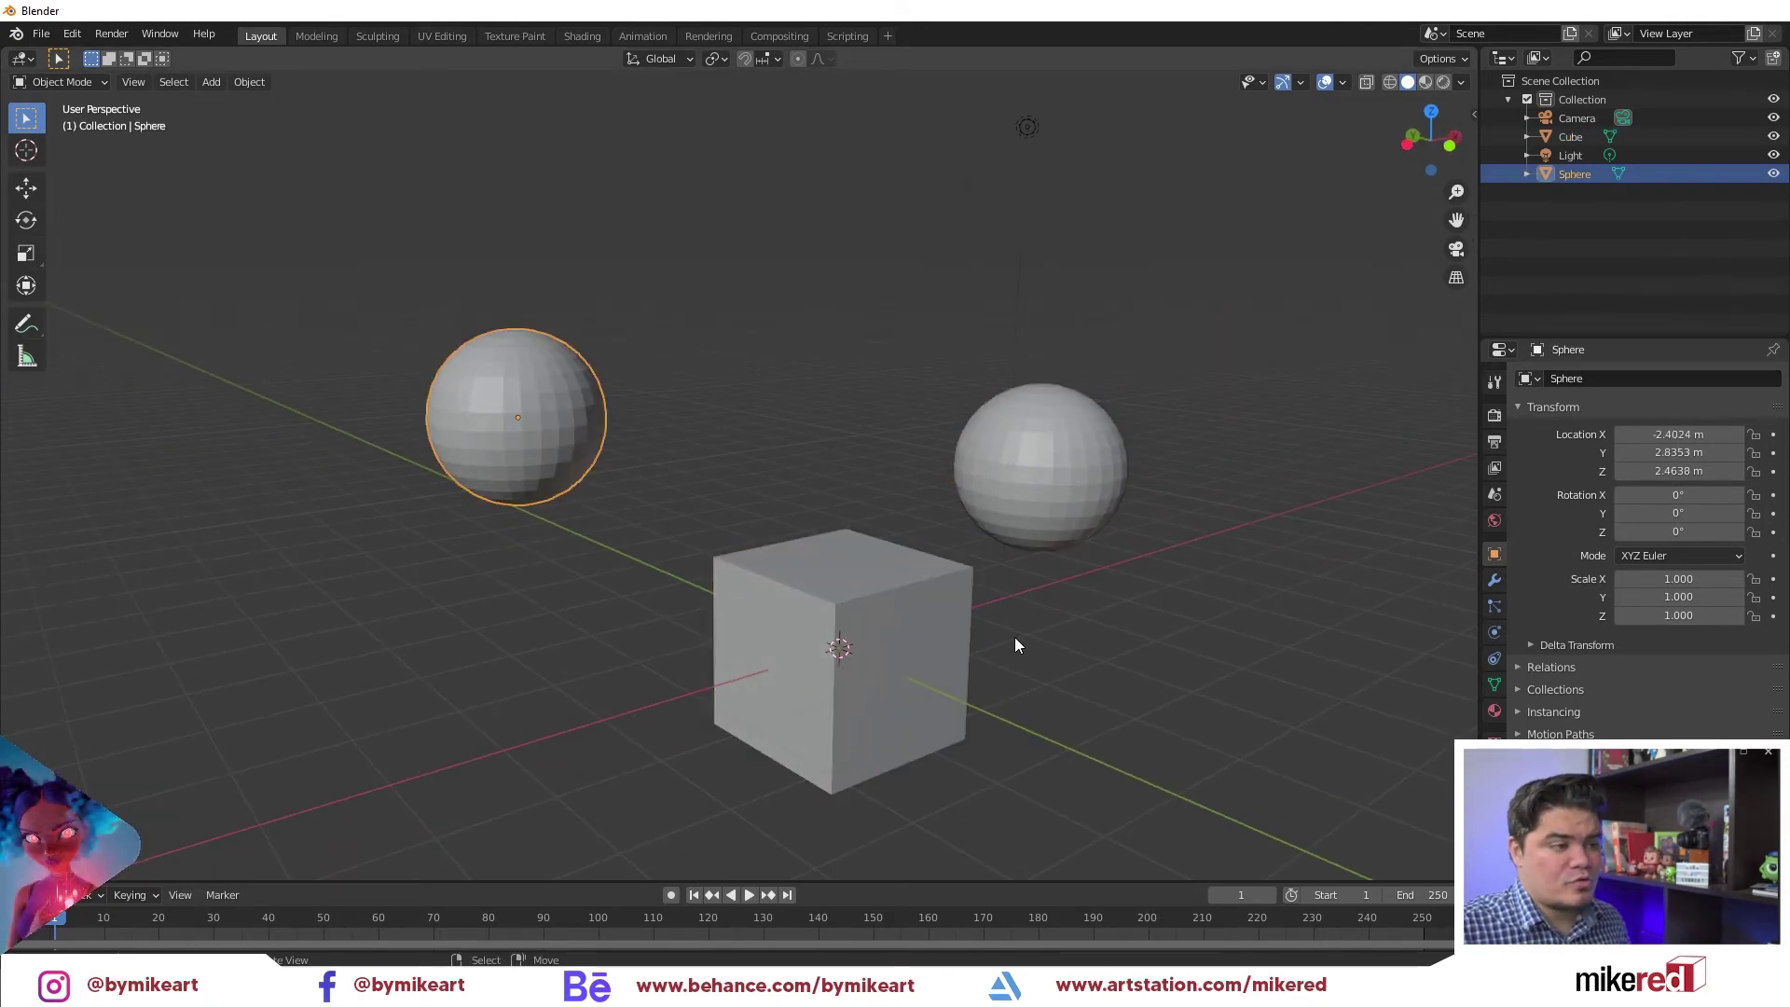
{"action": "key", "text": "ctrl+z"}
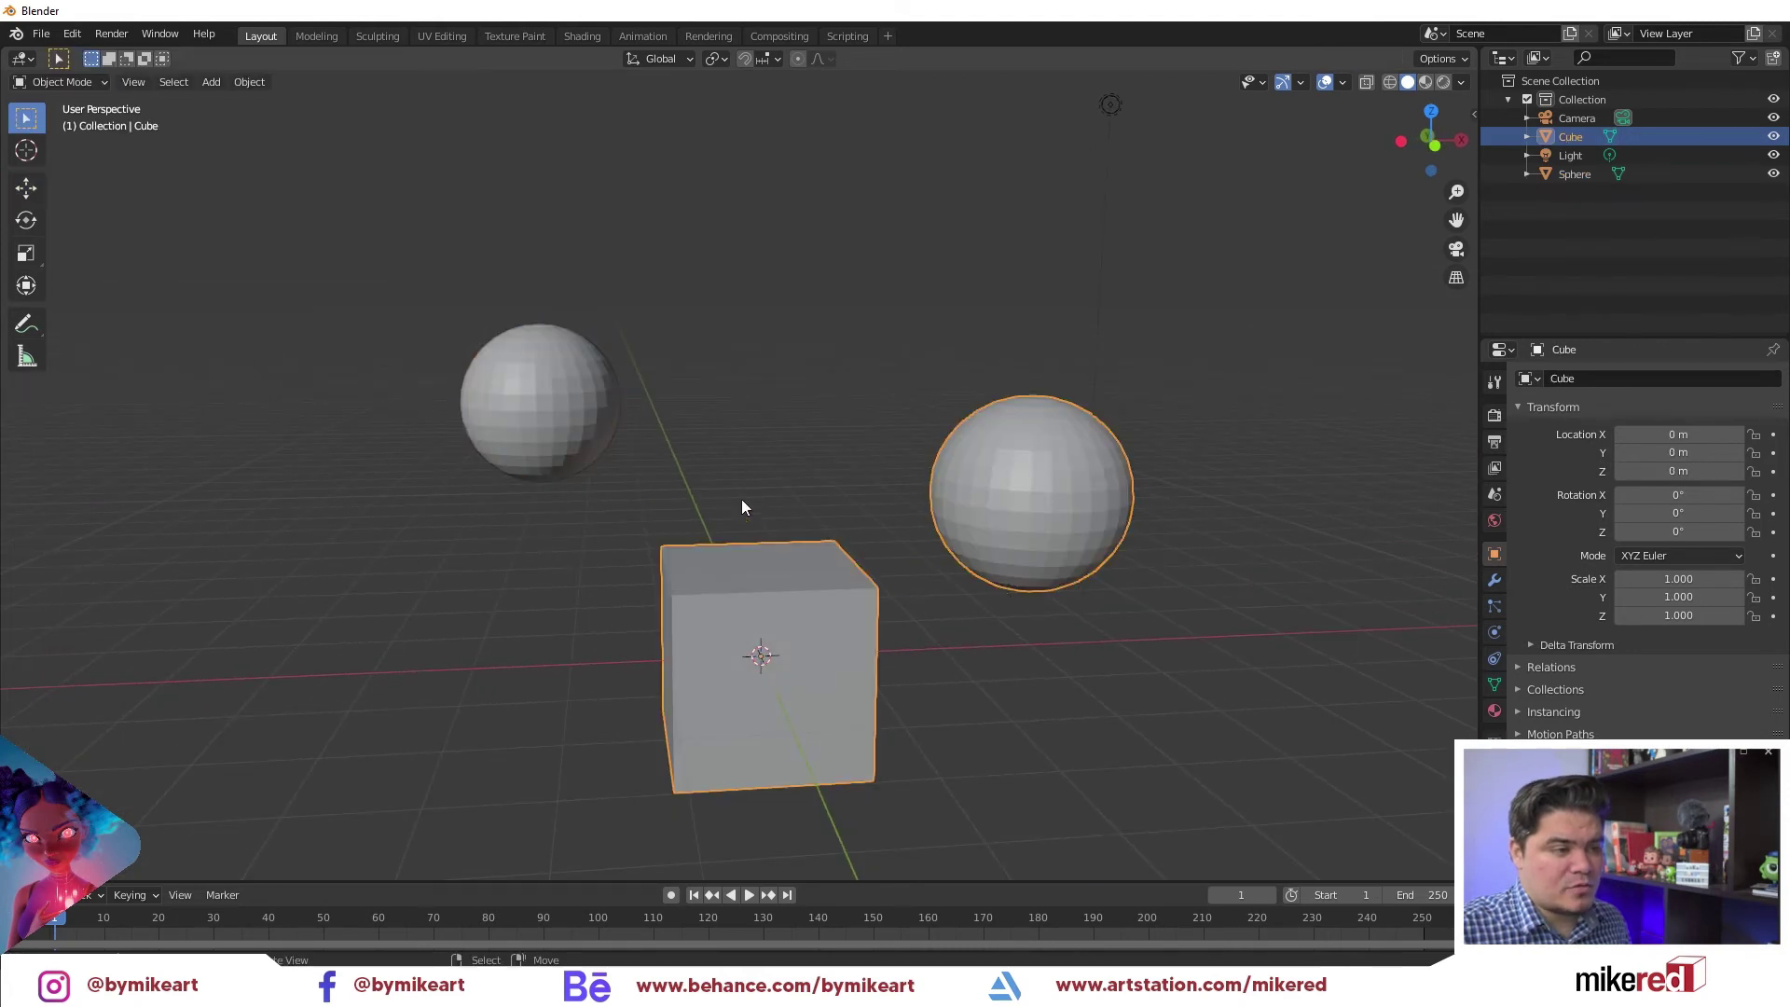
{"action": "key", "text": "ctrl+z"}
{"action": "key", "text": "ctrl+shift+z"}
{"action": "key", "text": "ctrl+z"}
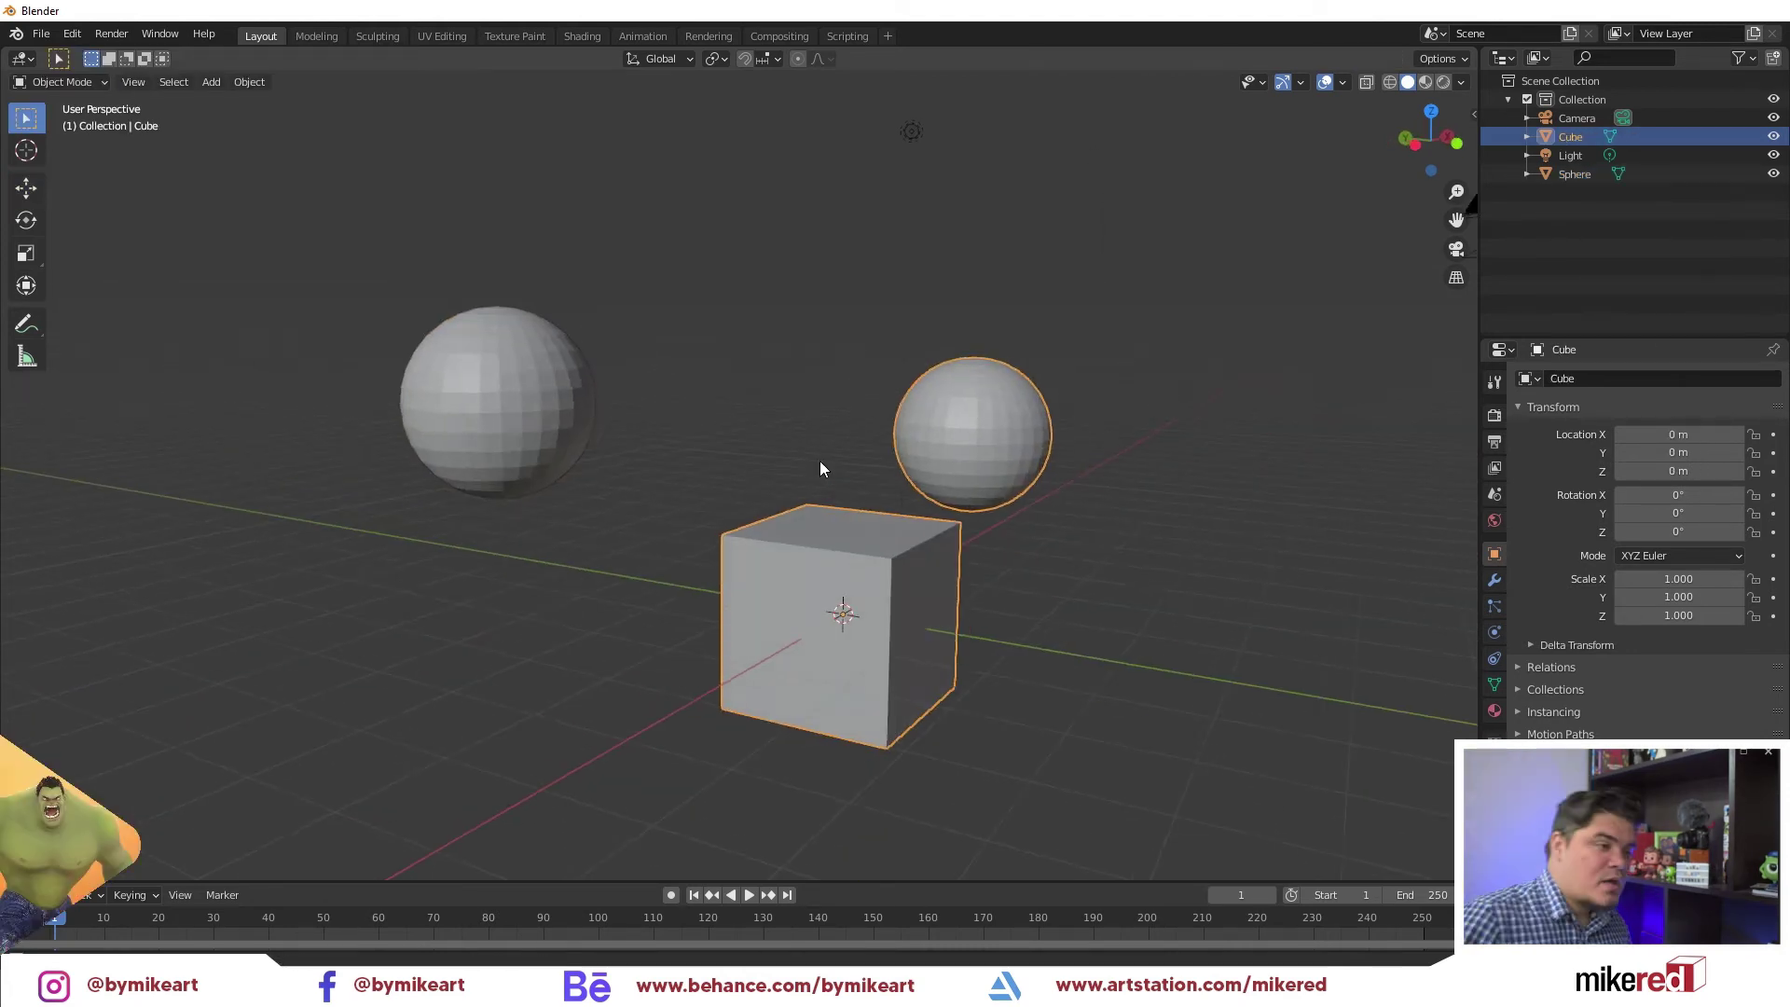
{"action": "key", "text": "ctrl+z"}
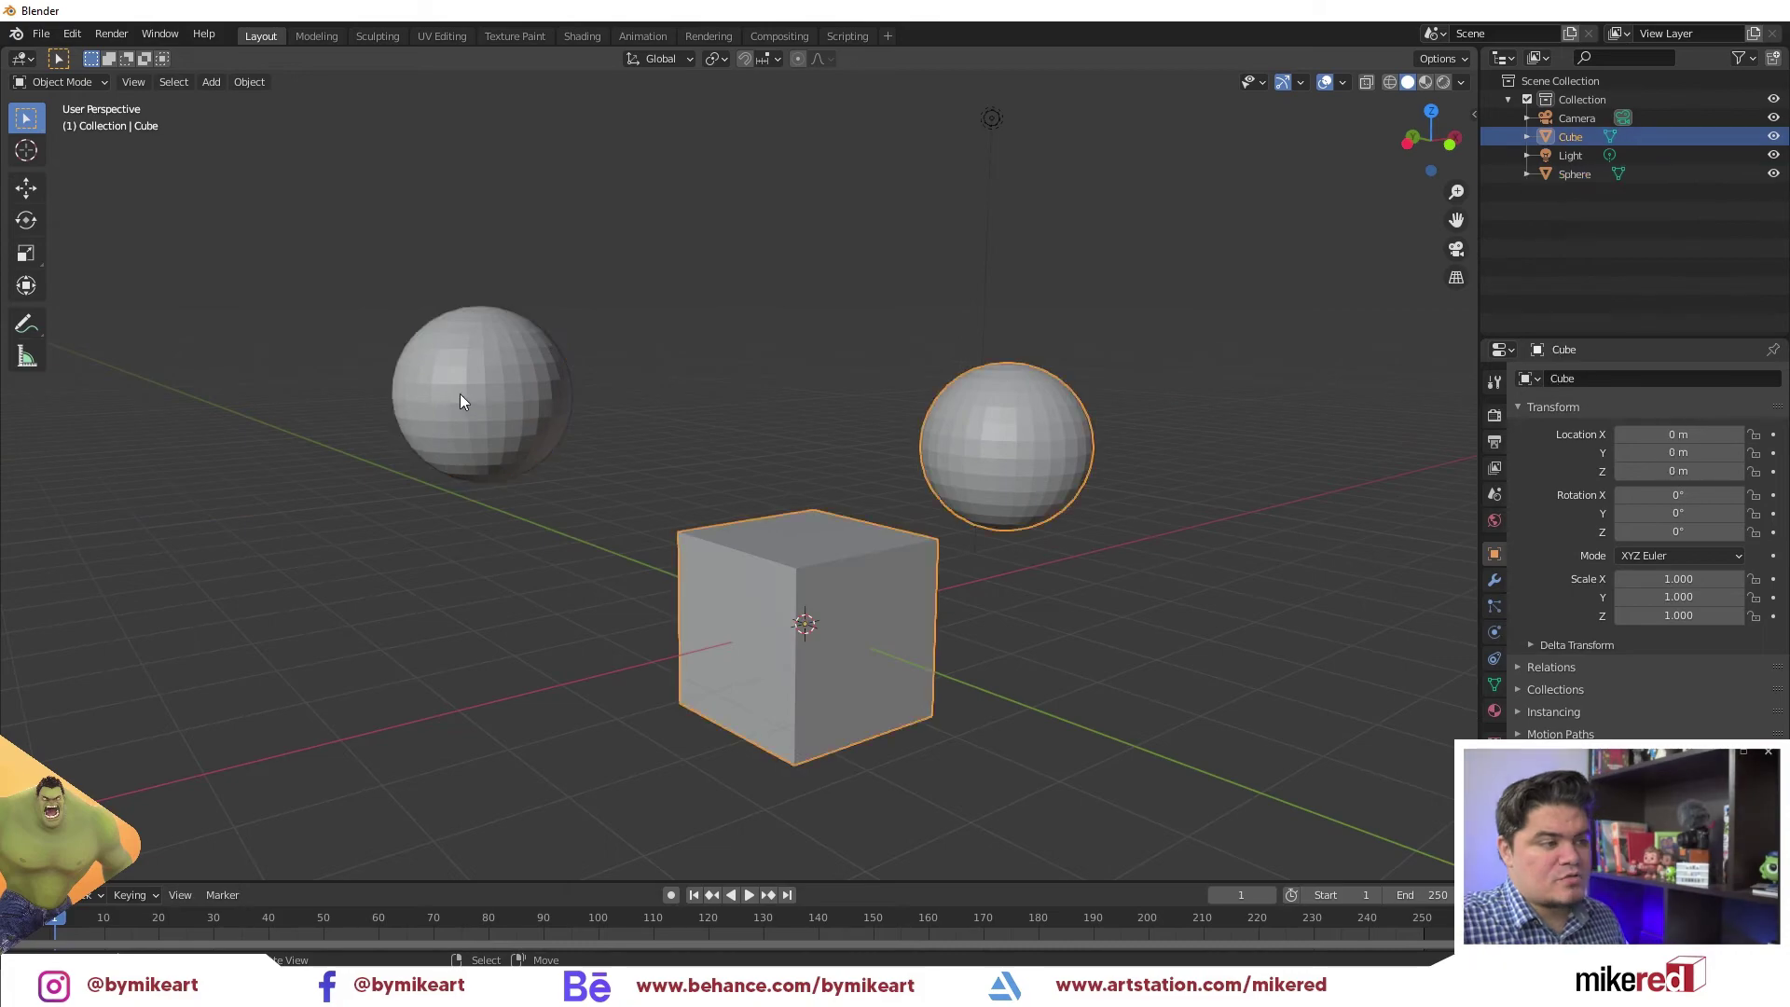
{"action": "key", "text": "ctrl+shift+z"}
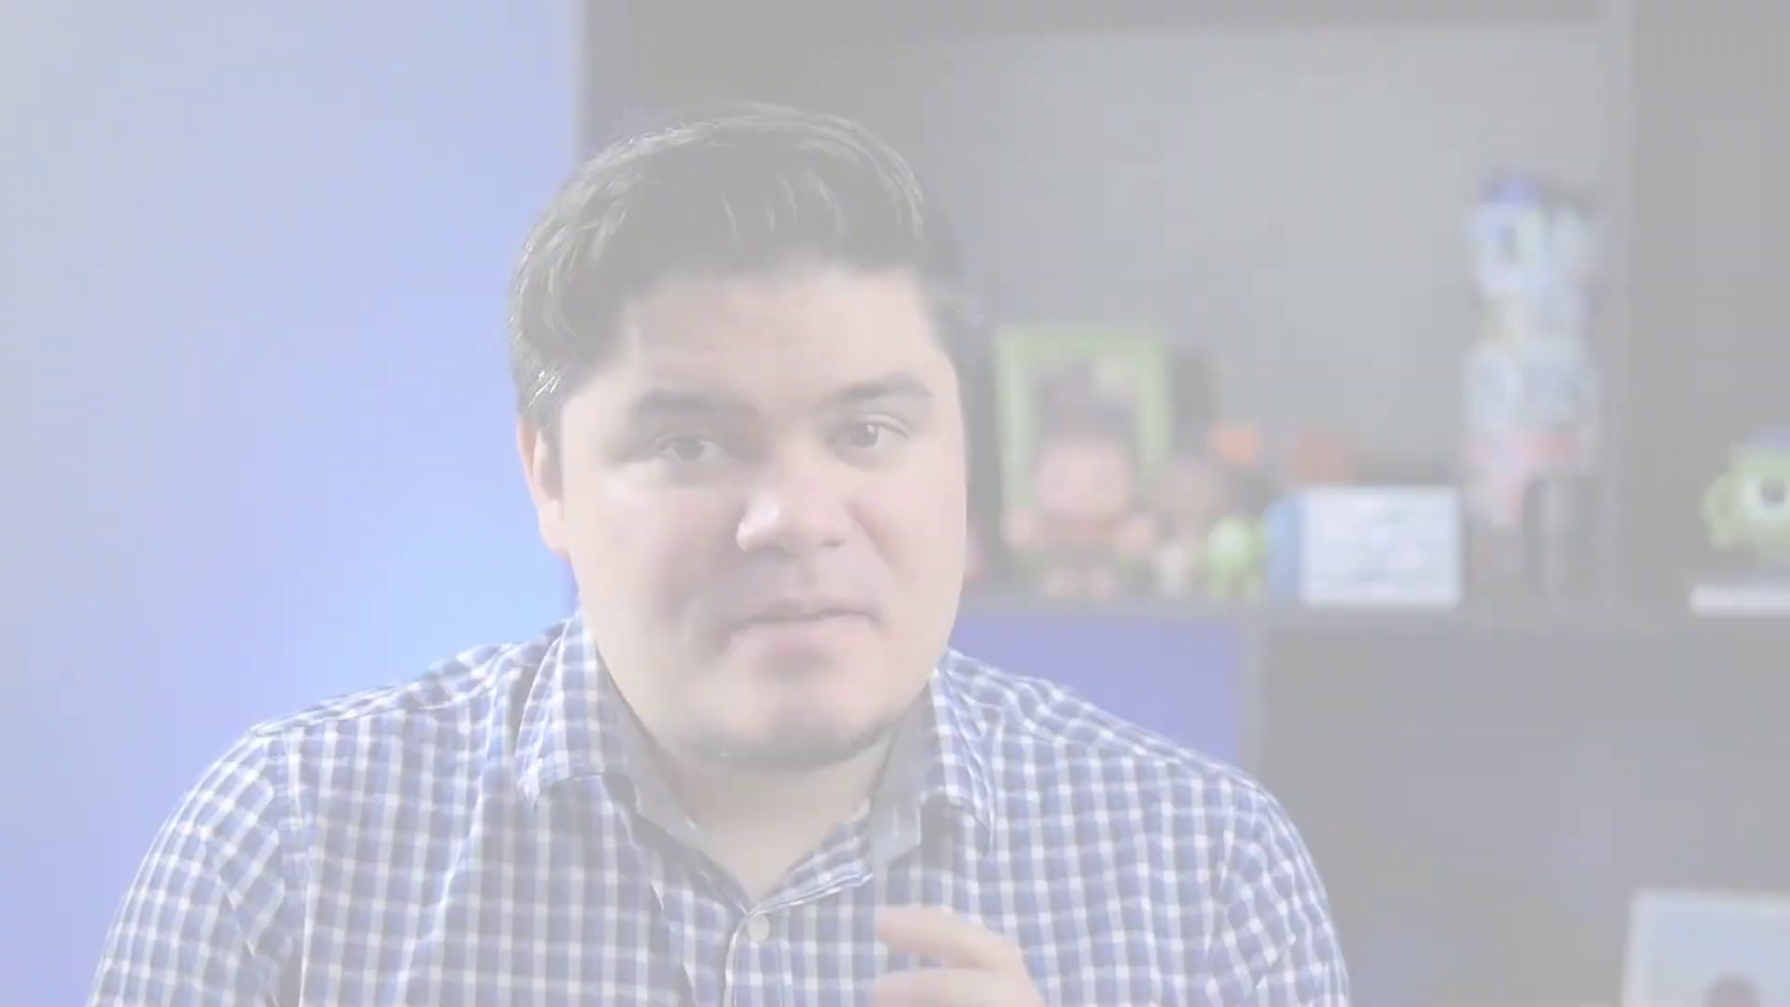